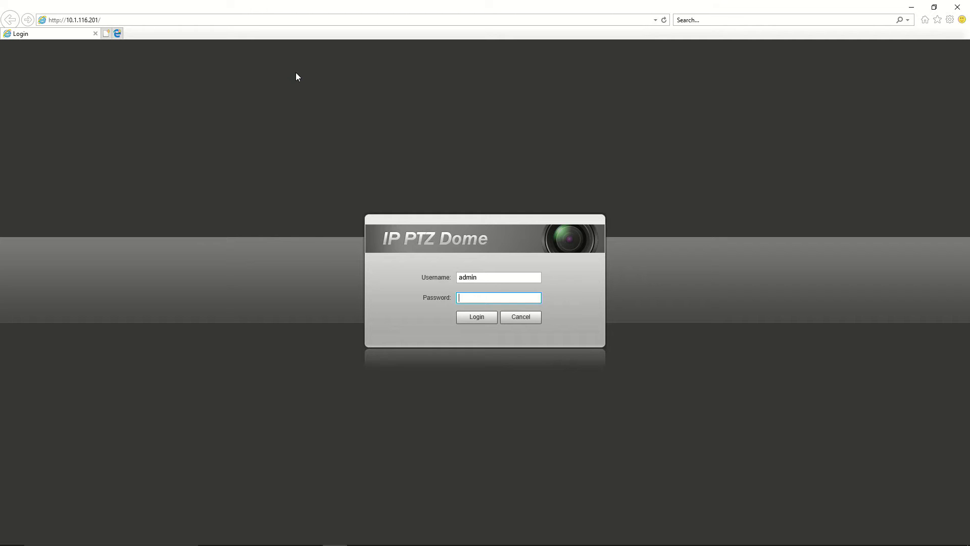
Submit the login password and skip the first-login password update to reach the Live view
key("Return")
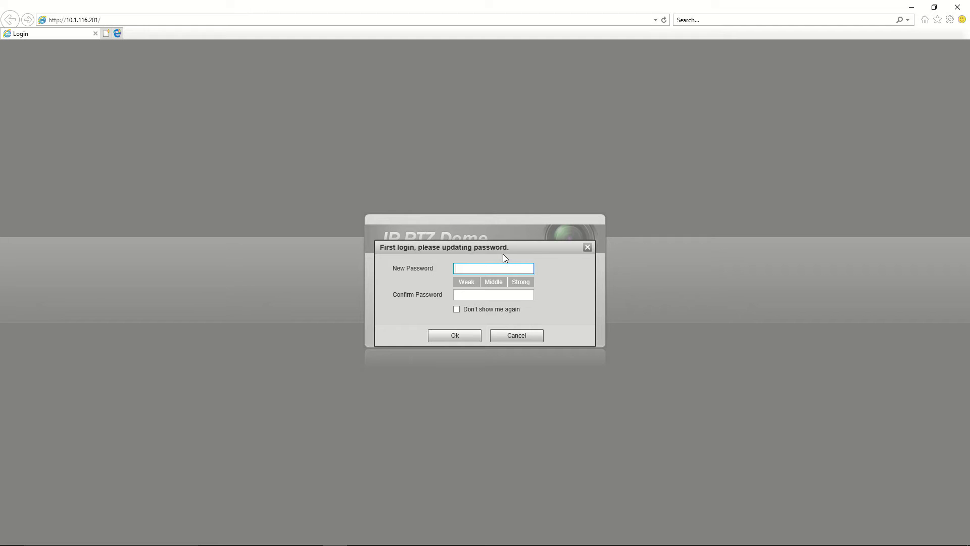
left_click(514, 337)
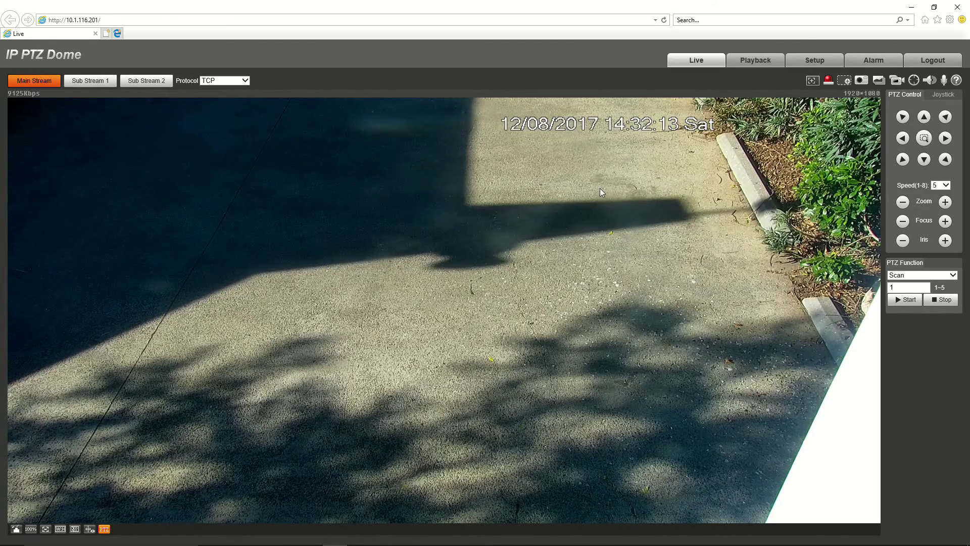
Pan left and tilt up then down to frame the footpath, fence gate and red flowers
left_click(902, 139)
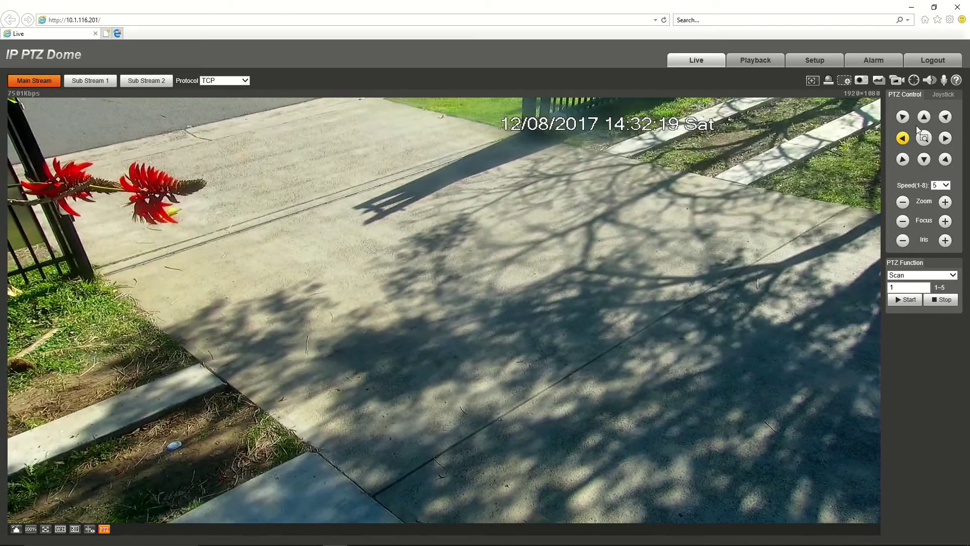
left_click(923, 117)
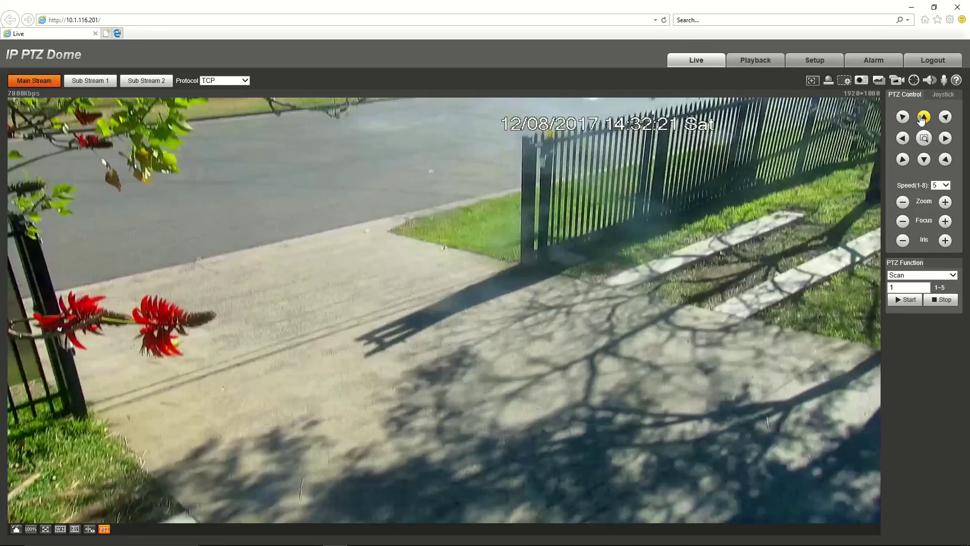
left_click(923, 160)
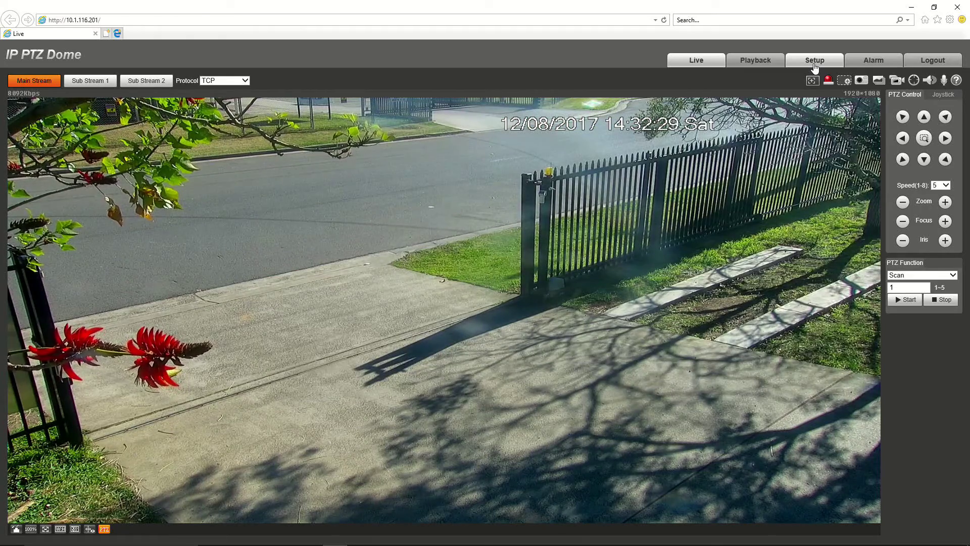
left_click(814, 64)
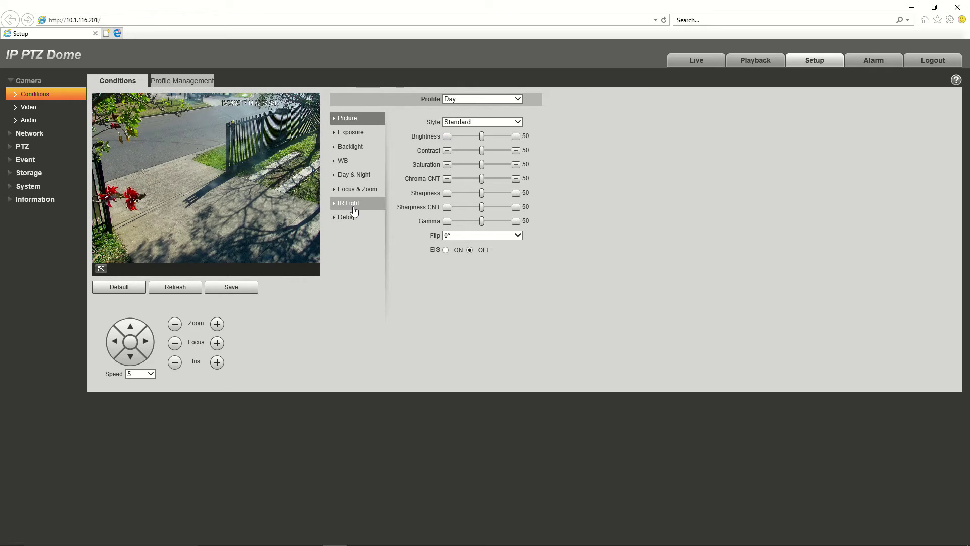
Expand PTZ in the Setup menu and open its Function page
left_click(26, 145)
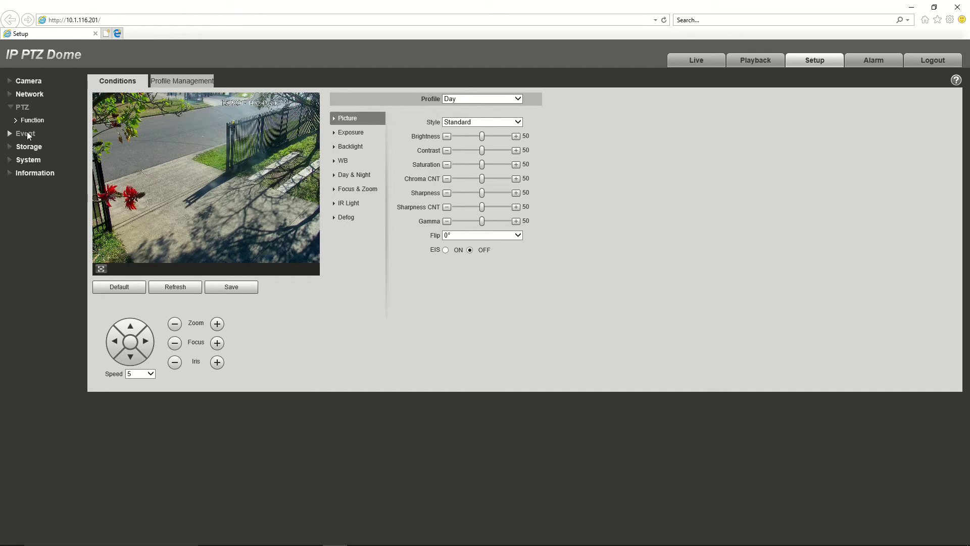
left_click(29, 124)
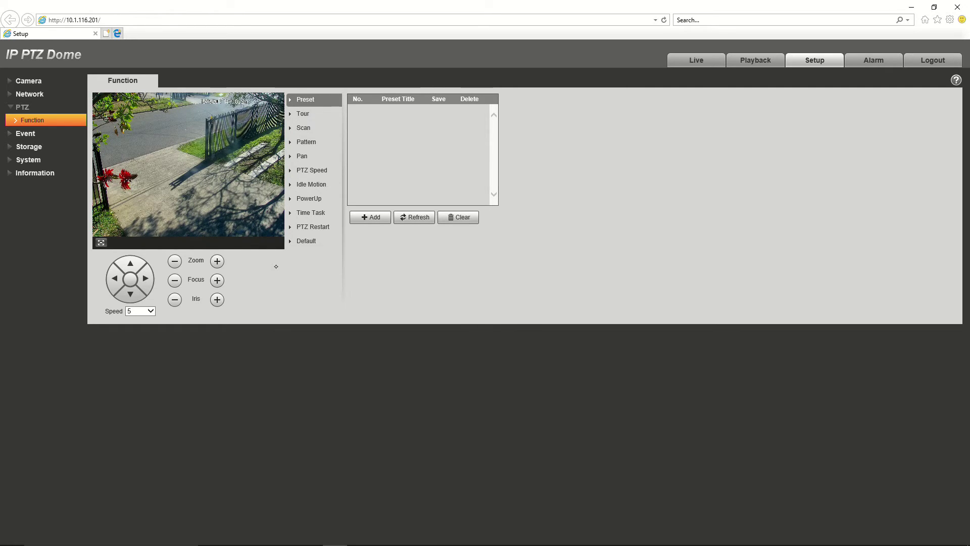
Add five presets, Preset1 through Preset5, to the empty preset list
scroll(275, 266, "up", 8)
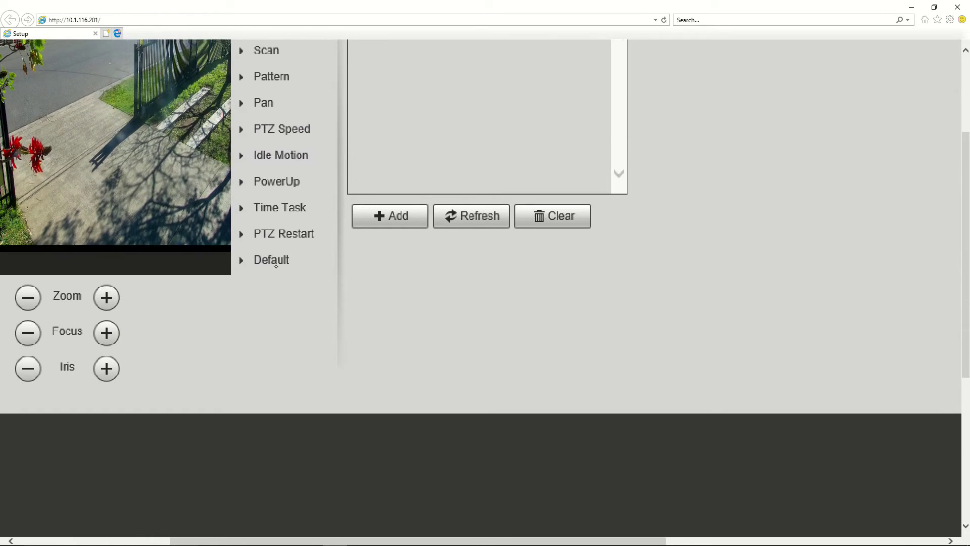
scroll(275, 266, "left", 5)
scroll(276, 266, "up", 2)
scroll(276, 267, "down", 1)
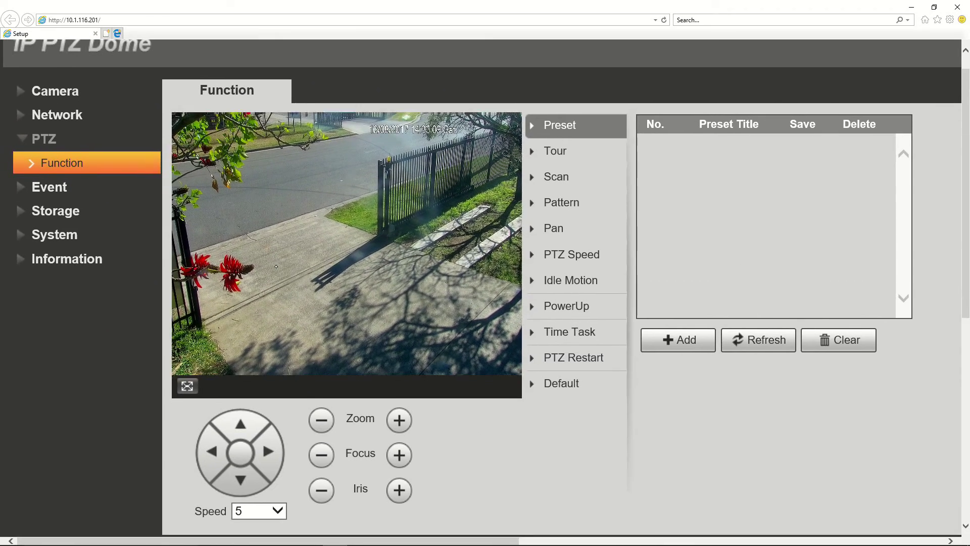
scroll(276, 267, "right", 1)
scroll(276, 266, "up", 1)
scroll(276, 266, "left", 1)
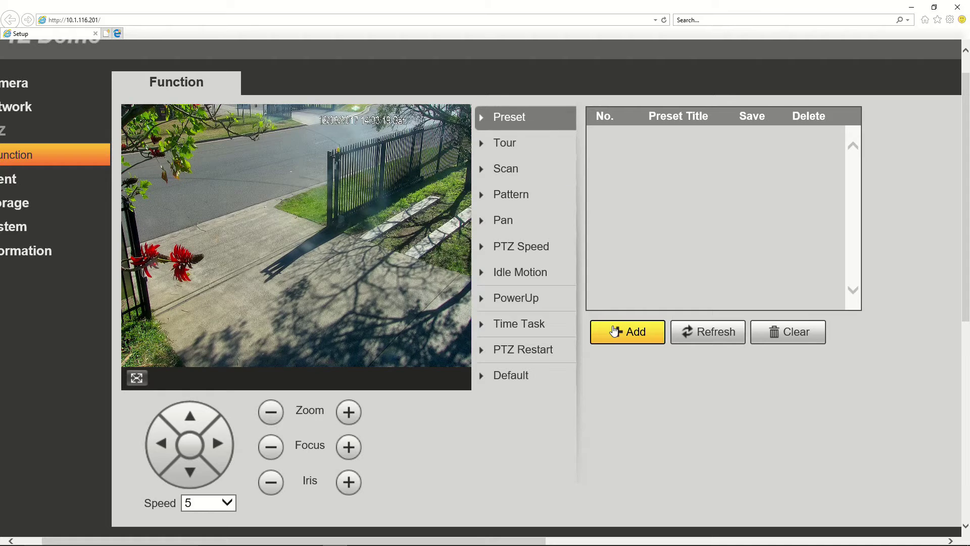
left_click(614, 331)
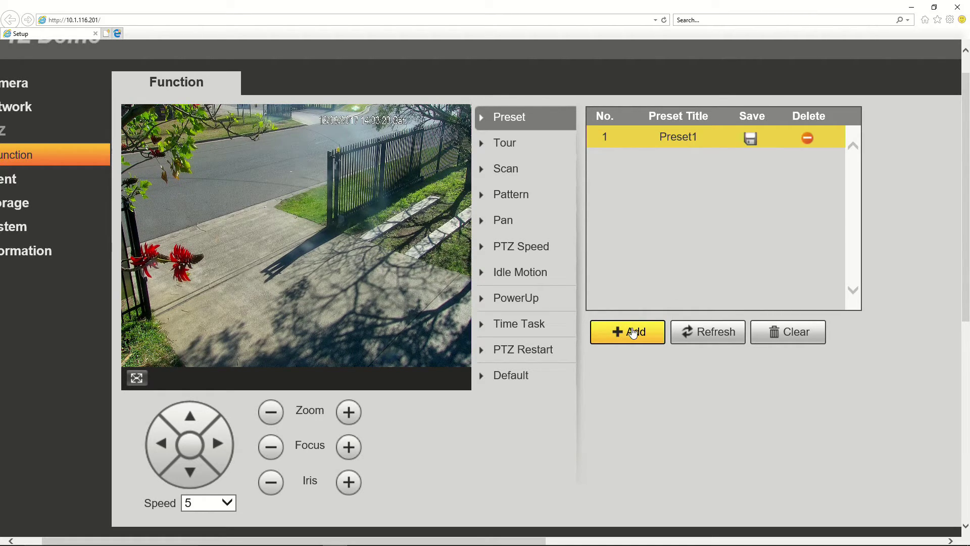
left_click(633, 332)
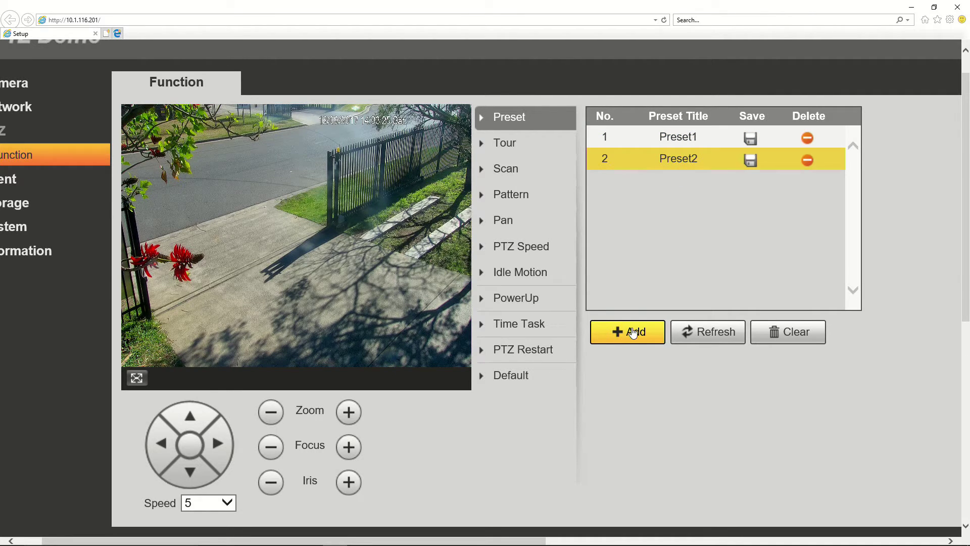
left_click(633, 332)
left_click(633, 332)
left_click(633, 332)
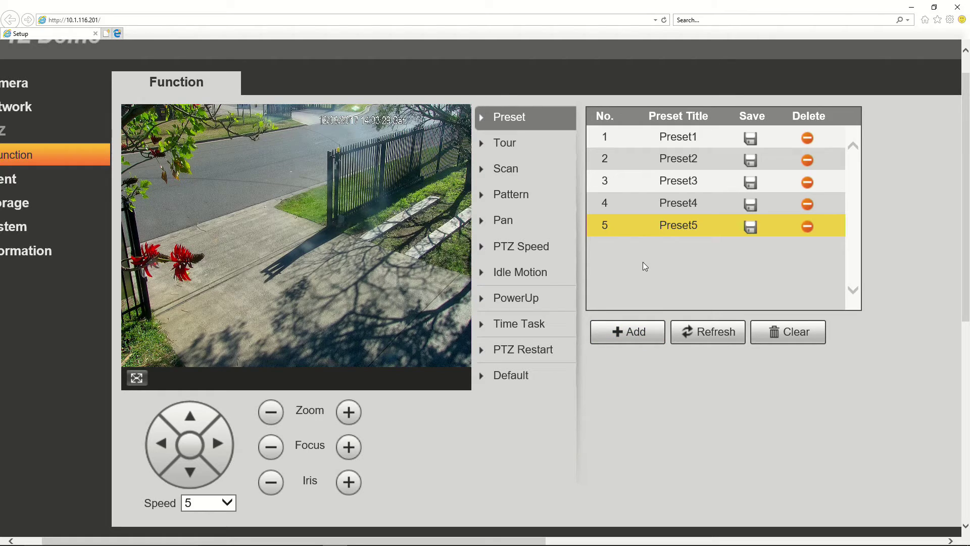
Delete Preset5, Preset4, Preset3 and Preset2, leaving only Preset1
left_click(636, 141)
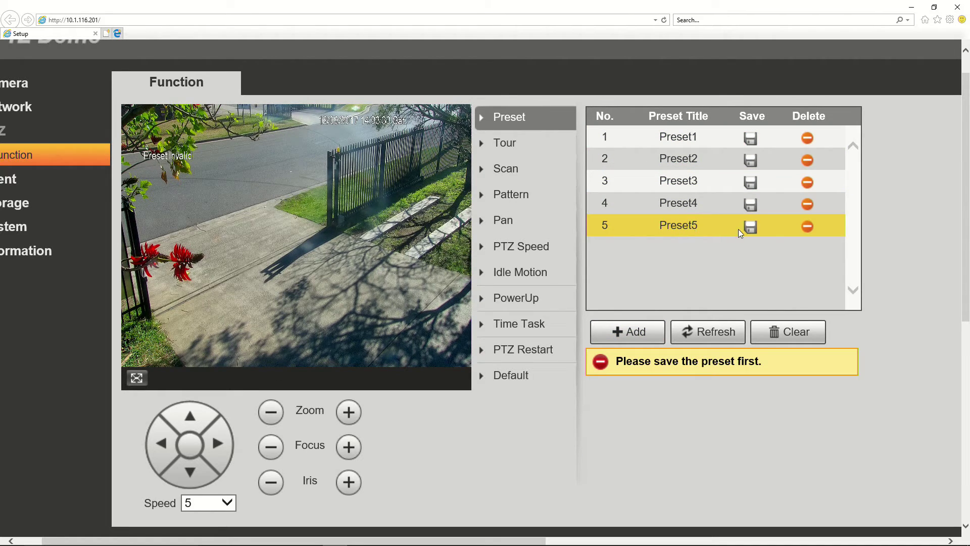
left_click(807, 227)
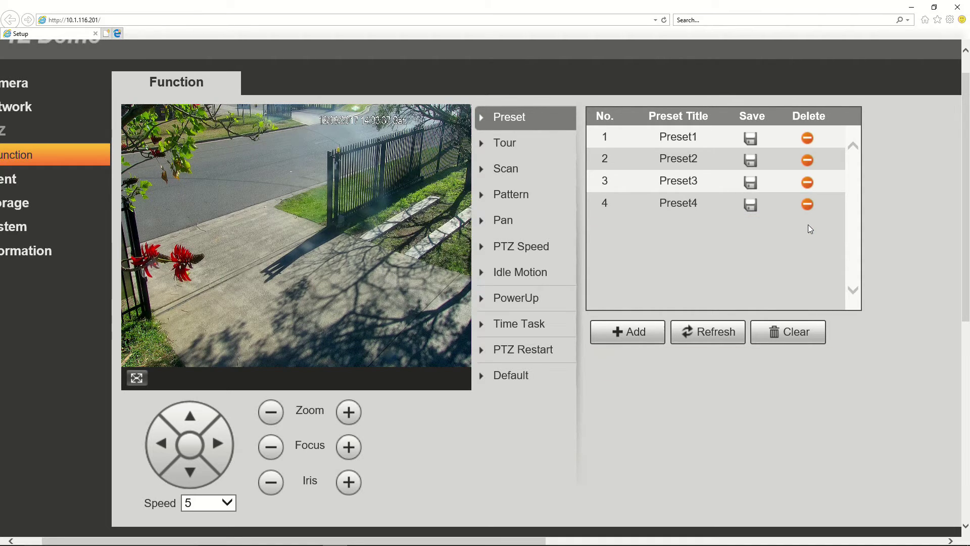
left_click(808, 204)
left_click(807, 183)
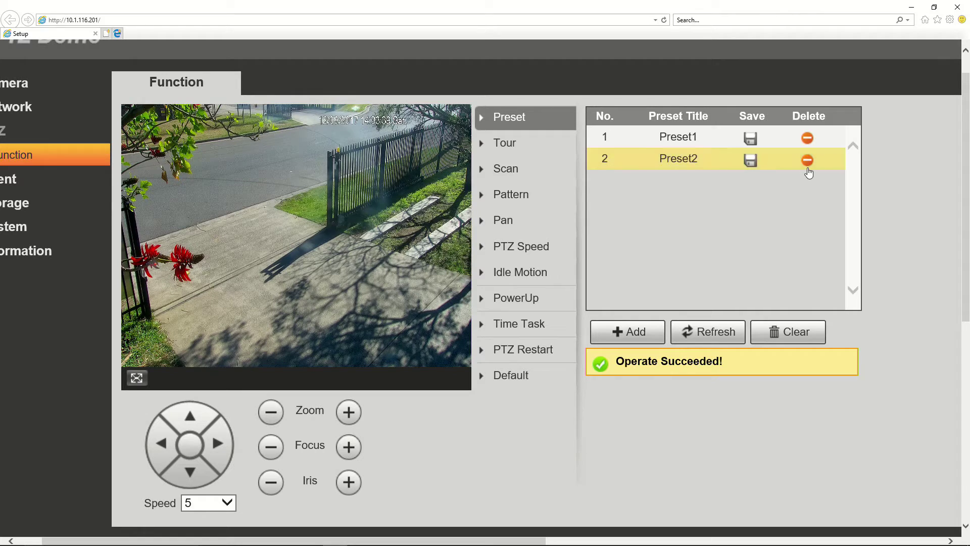
left_click(807, 161)
left_click(703, 138)
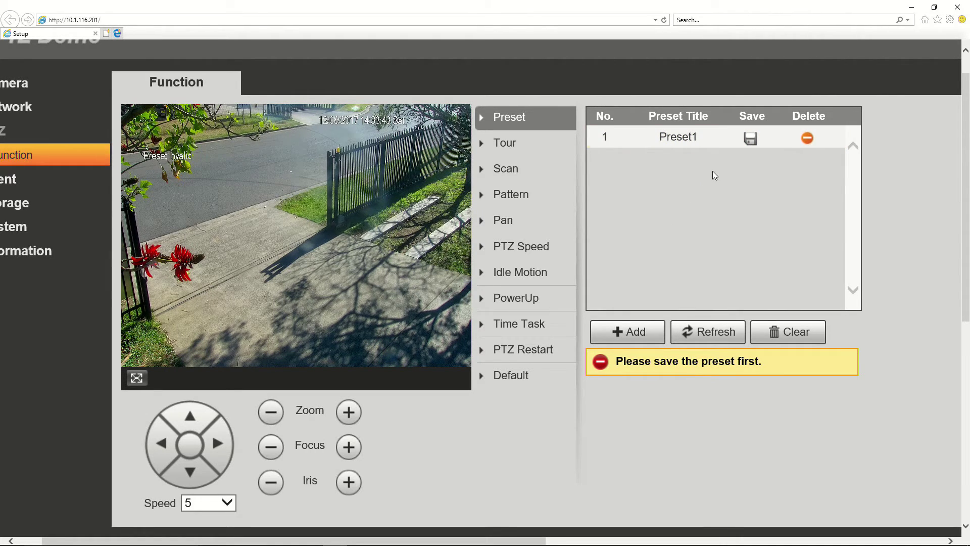
Pan back to the courtyard view and save it as Preset1
left_click(221, 443)
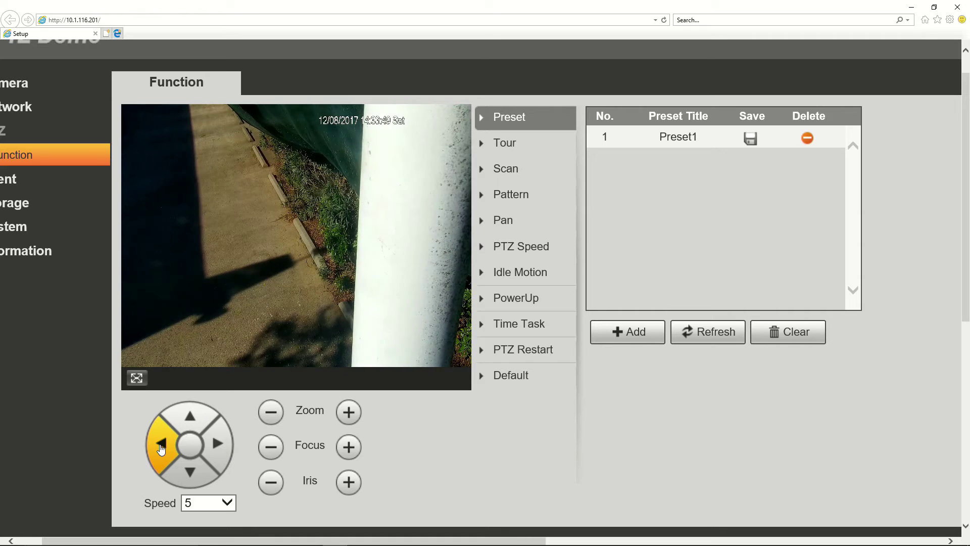
left_click(161, 447)
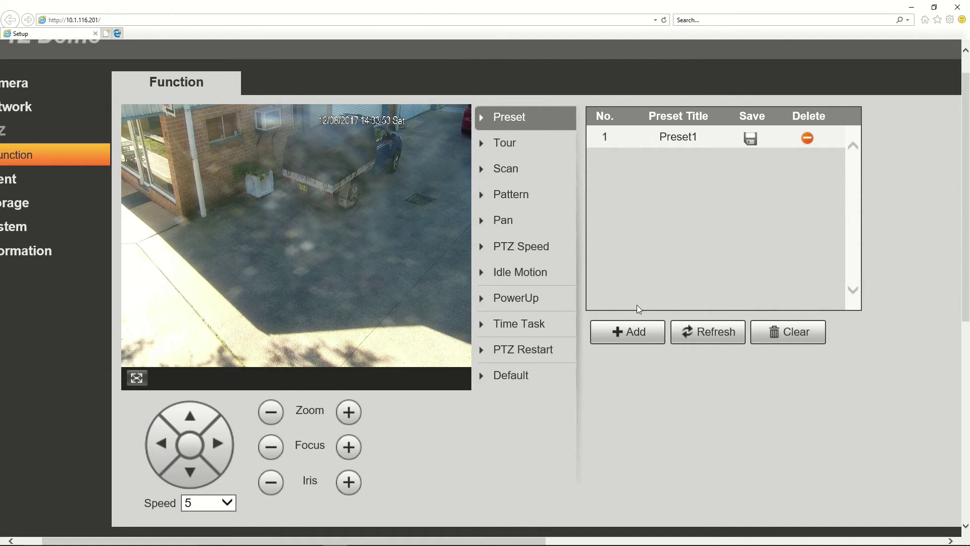
left_click(750, 140)
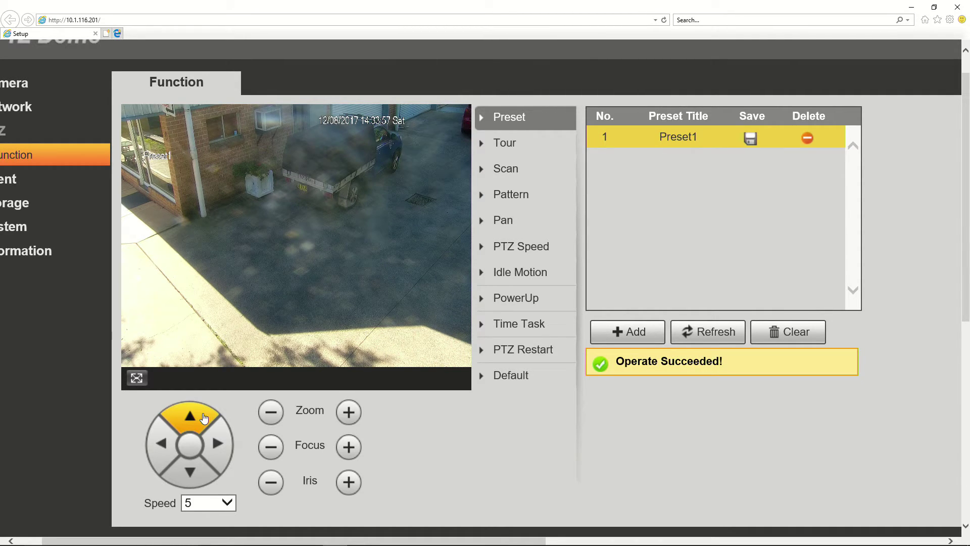
Zoom in on the Toyota ute and save that view as a new Preset2
left_click(204, 417)
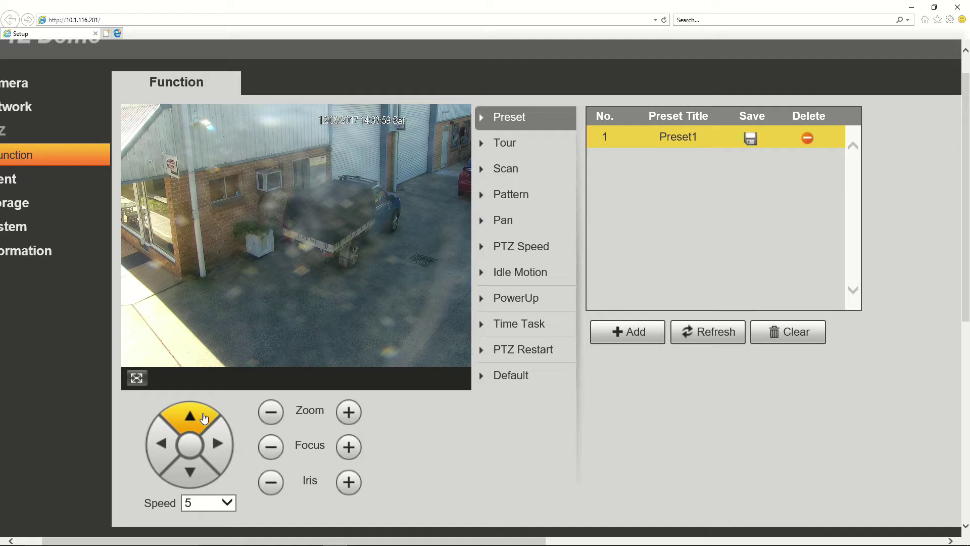
left_click(345, 421)
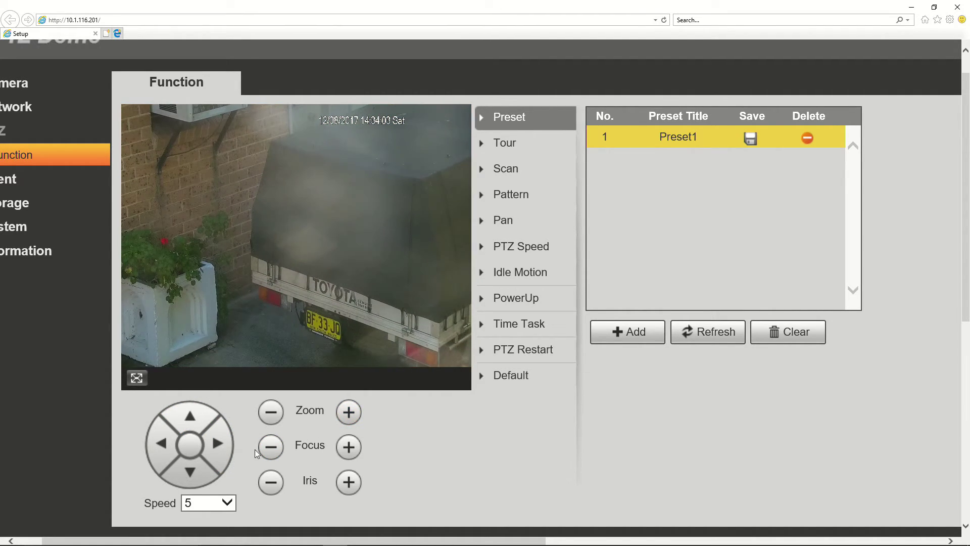
left_click(202, 471)
left_click(217, 444)
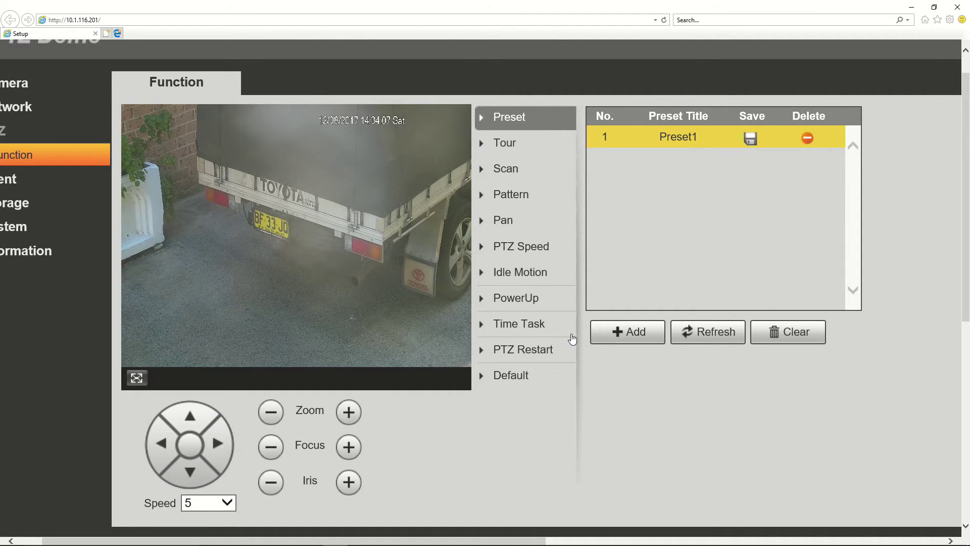
left_click(626, 331)
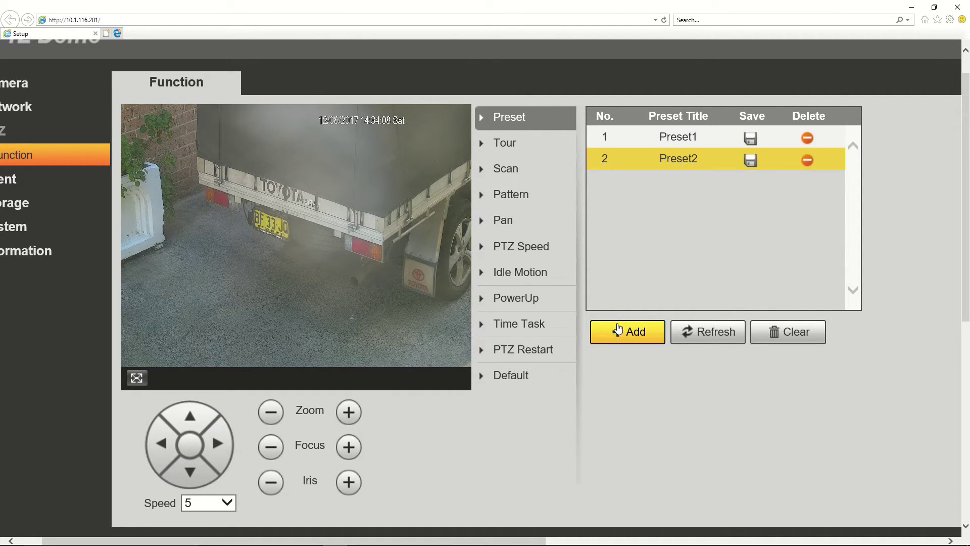
left_click(749, 162)
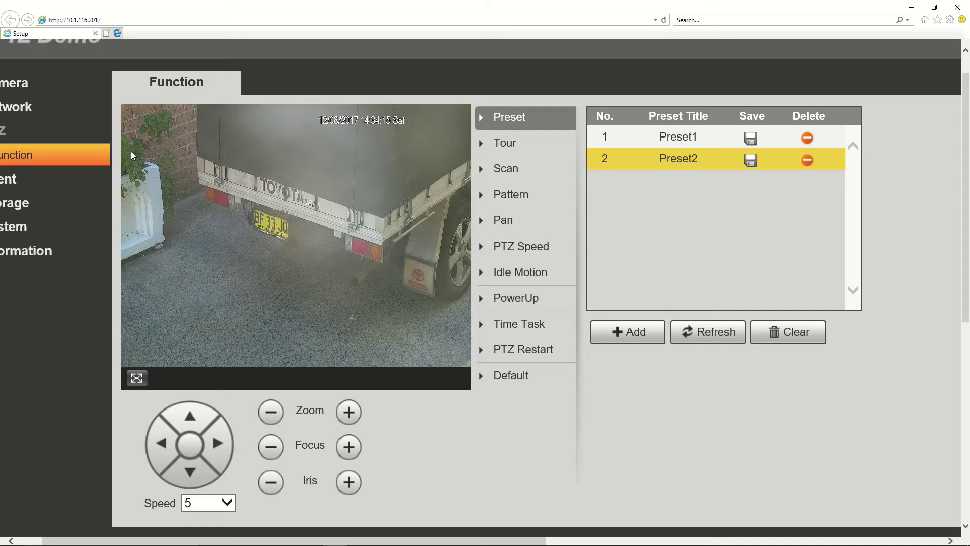
Pan, tilt and zoom until the white chairs and air-conditioning unit fill the view
left_click(159, 434)
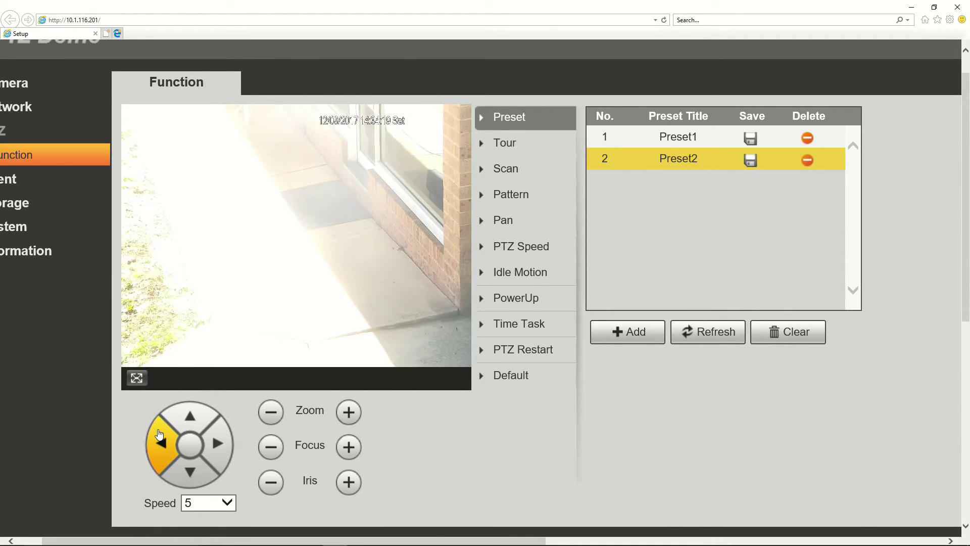
left_click(199, 410)
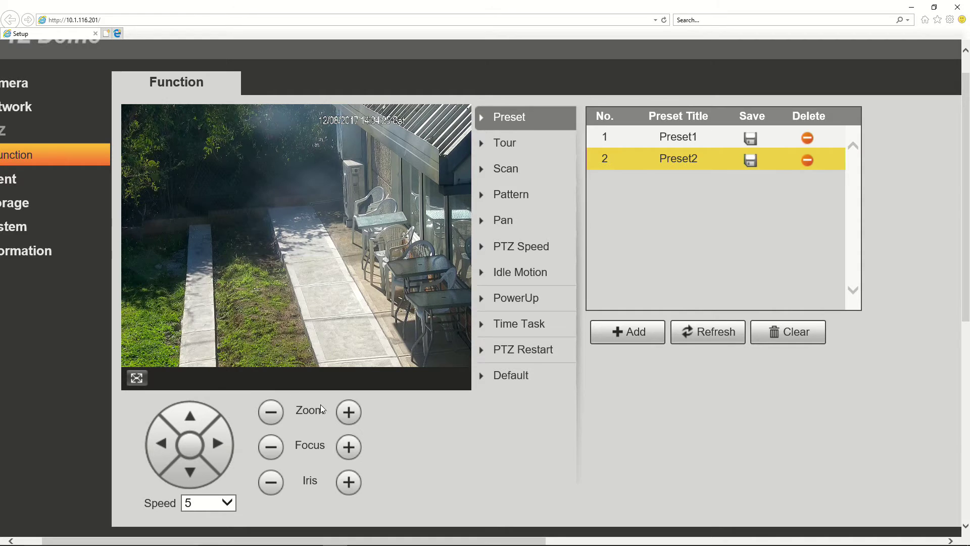
left_click(347, 412)
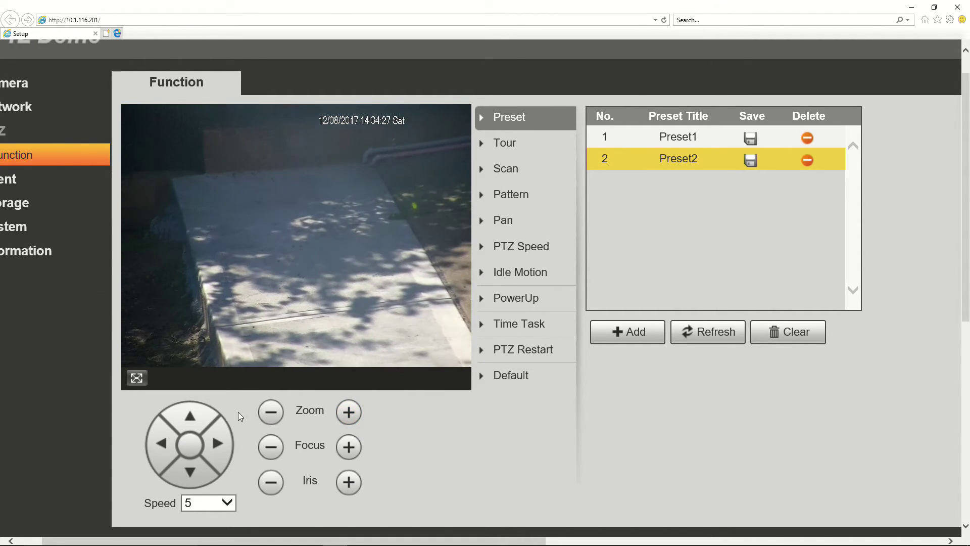
left_click(181, 428)
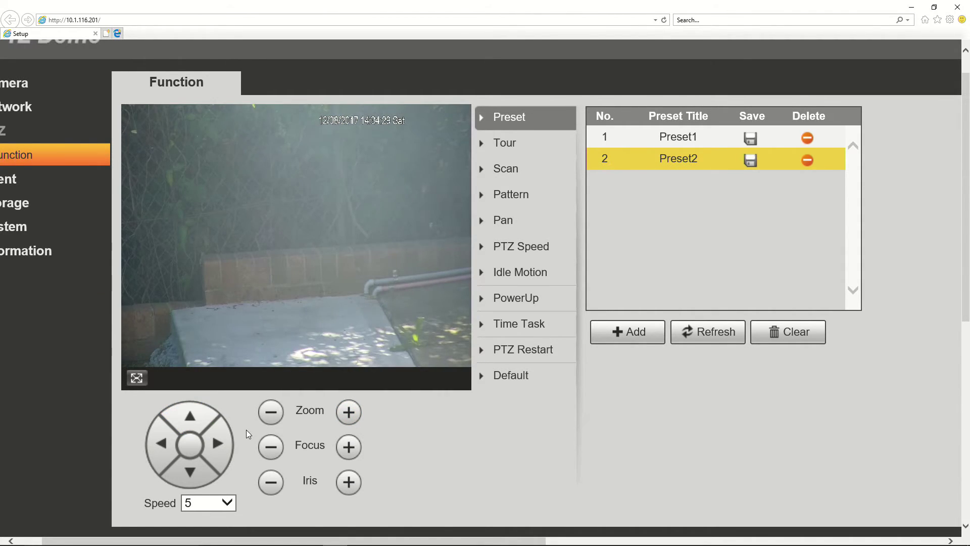
left_click(226, 451)
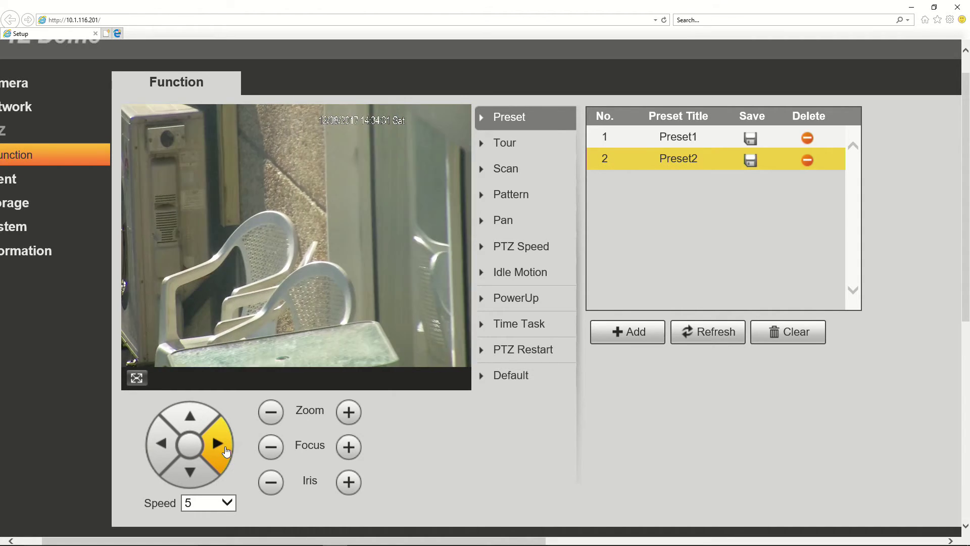
left_click(160, 444)
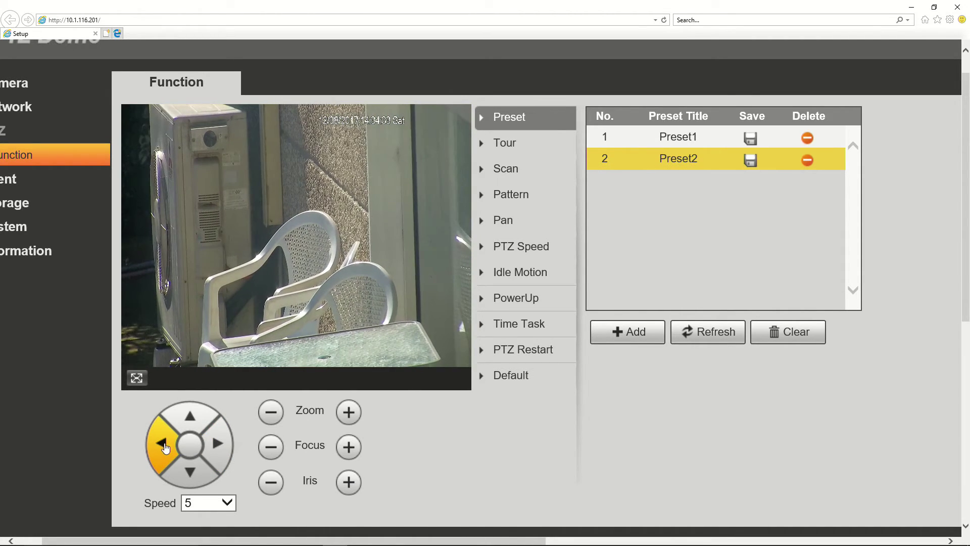
Save the chairs view as Preset3, then aim at the MOTOR MATE sign and save Preset4
left_click(629, 331)
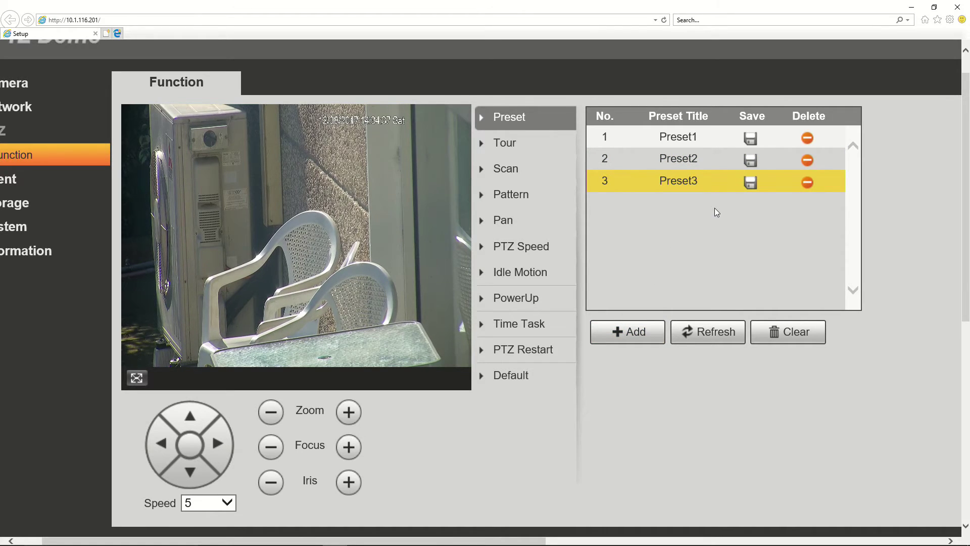
left_click(747, 186)
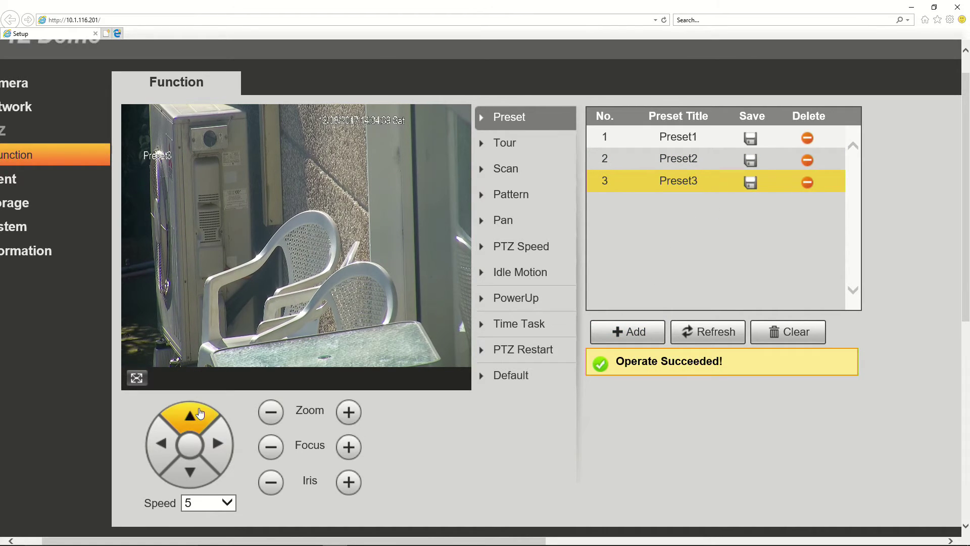
left_click(169, 454)
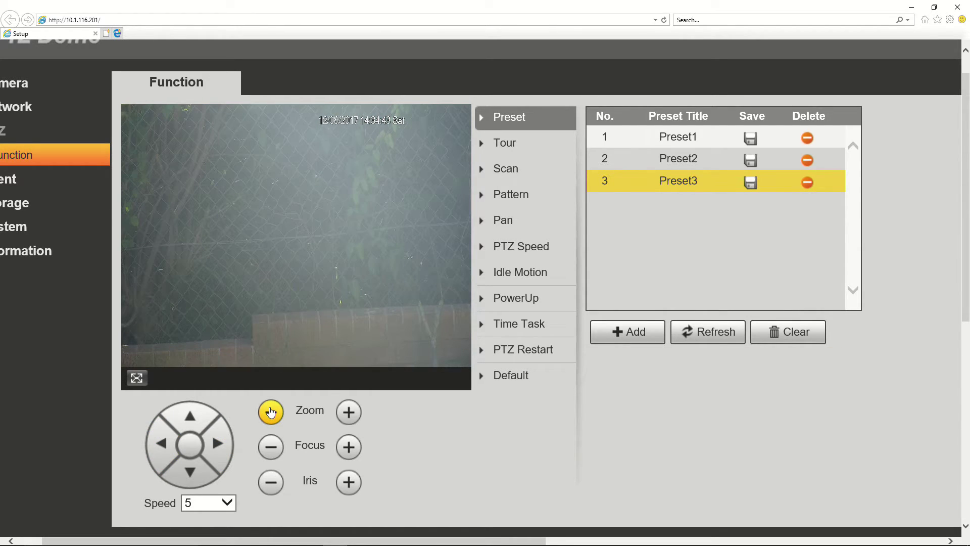
left_click(271, 412)
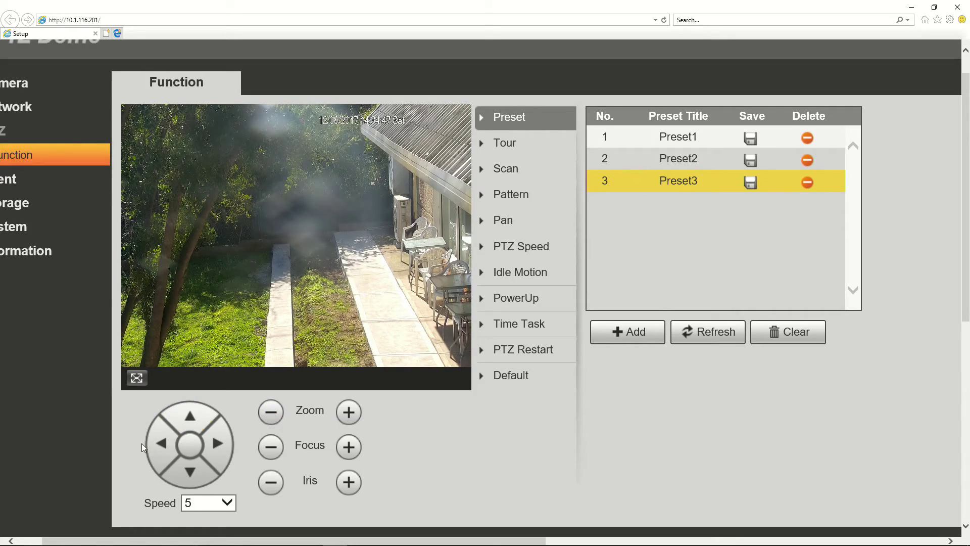
left_click(163, 444)
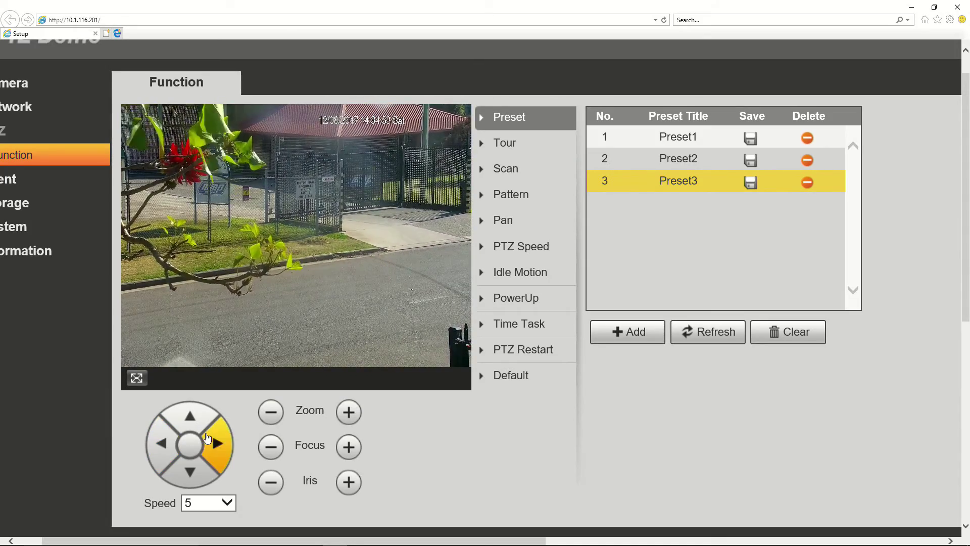
left_click(345, 411)
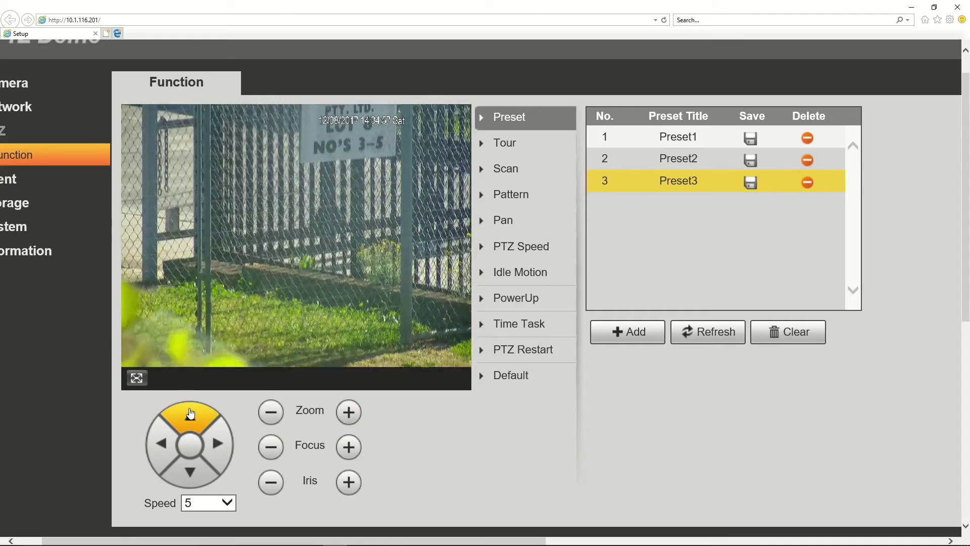
left_click(190, 413)
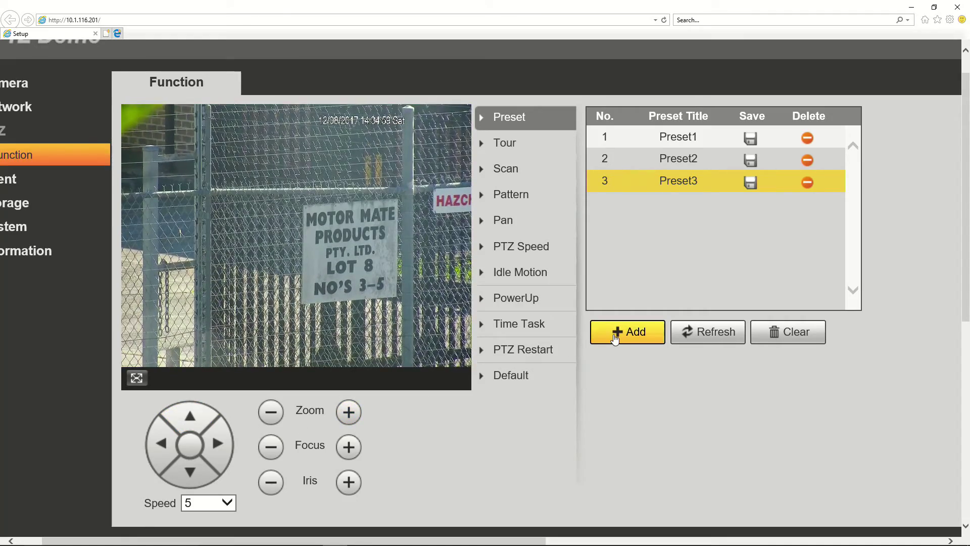
left_click(614, 338)
left_click(751, 205)
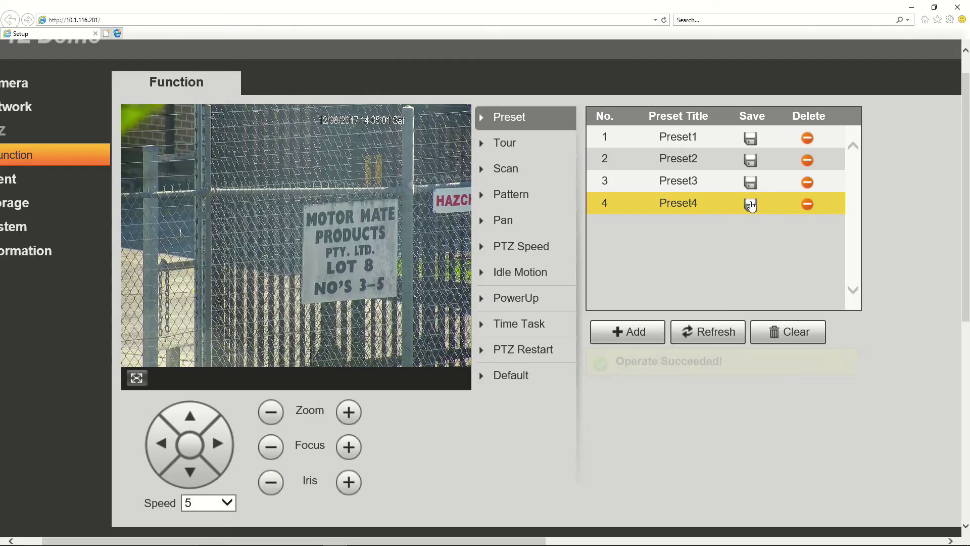
Pan right along the gate, zoom out to the street, and save it as Preset5
left_click(216, 456)
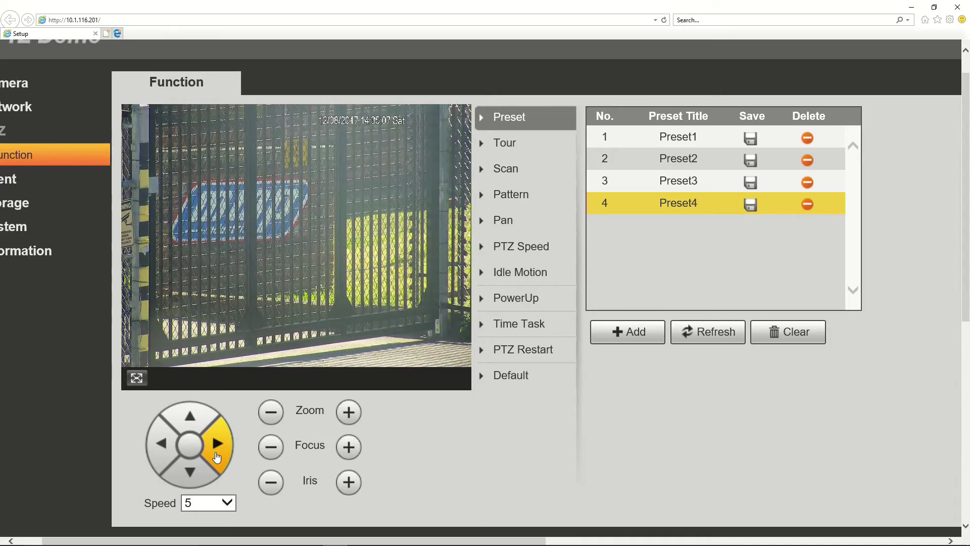
left_click(217, 456)
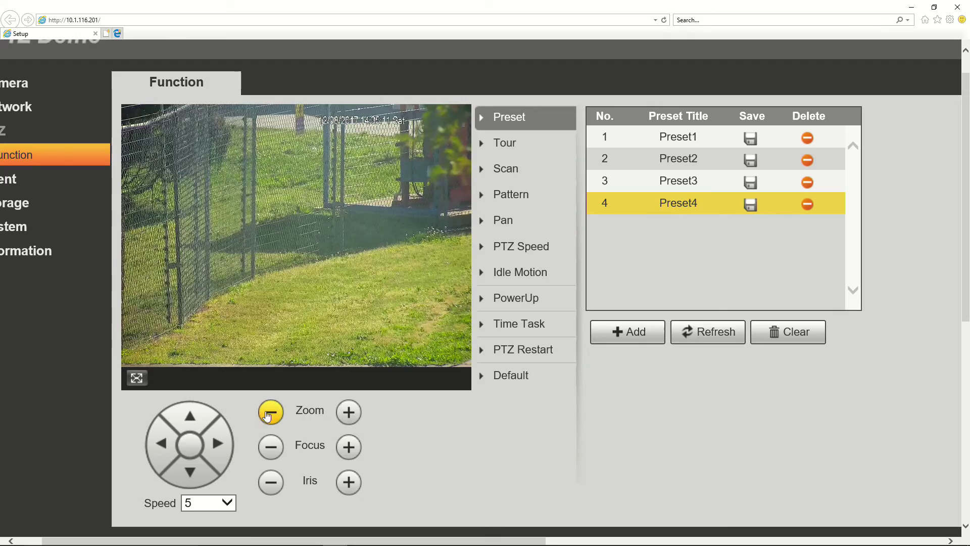
left_click(269, 413)
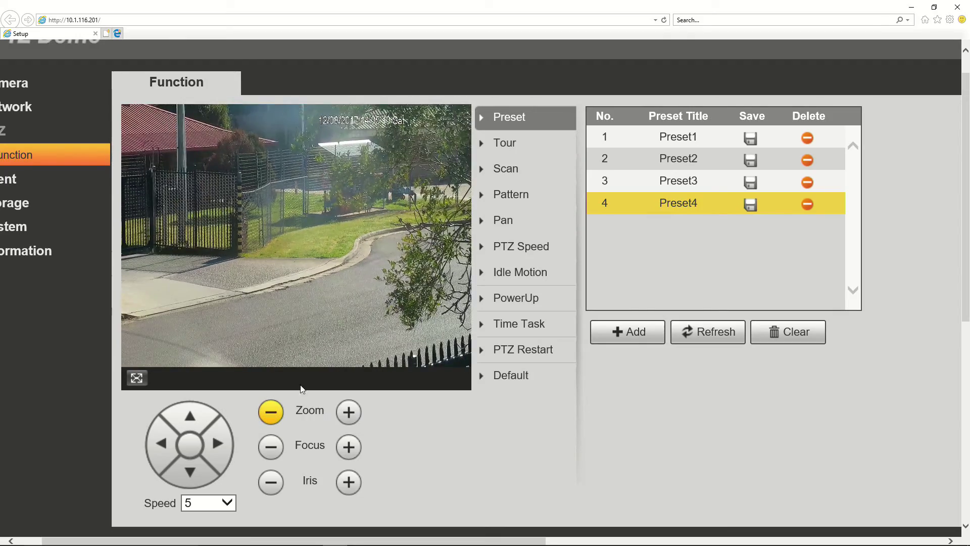
left_click(625, 331)
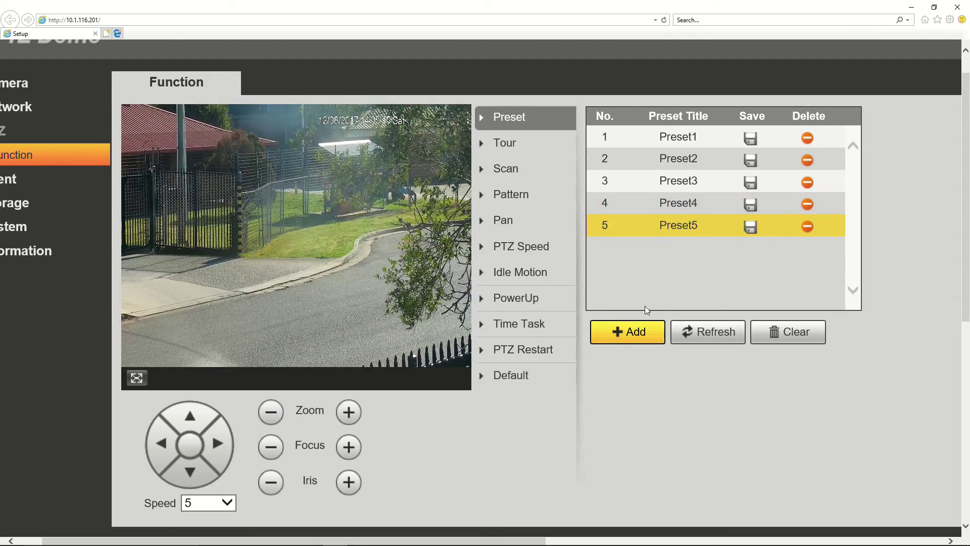
left_click(751, 227)
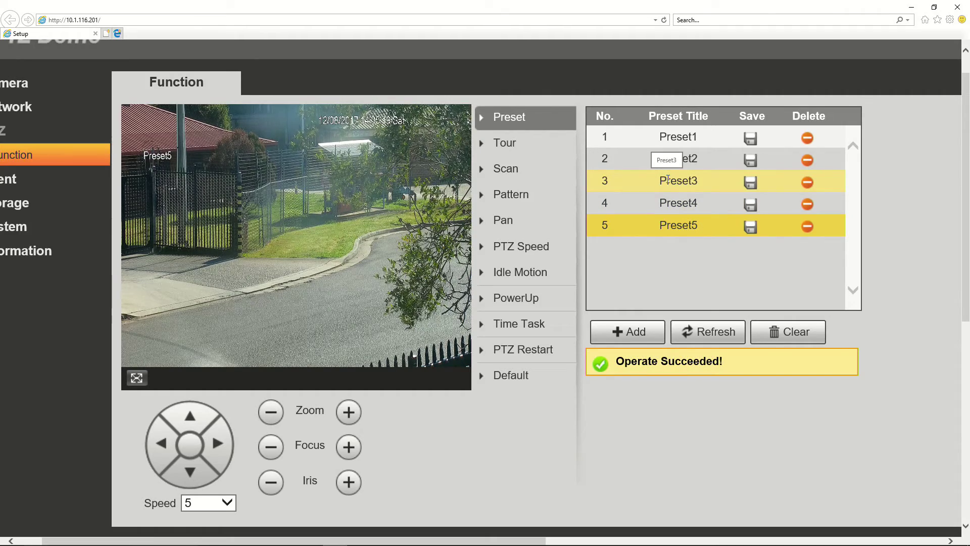
Recall Preset3, Preset4, Preset2 and Preset1 in turn to verify each view, ending on Preset1
left_click(669, 181)
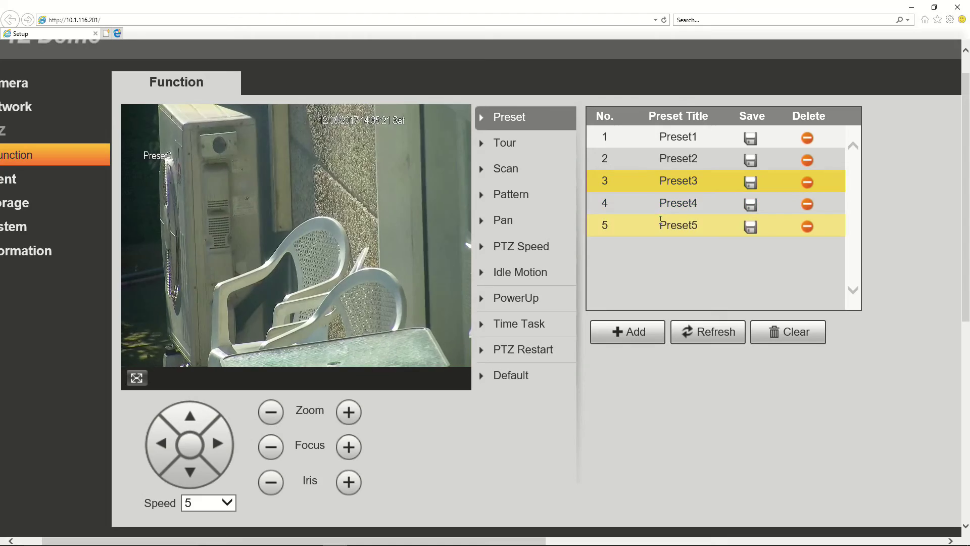
left_click(677, 203)
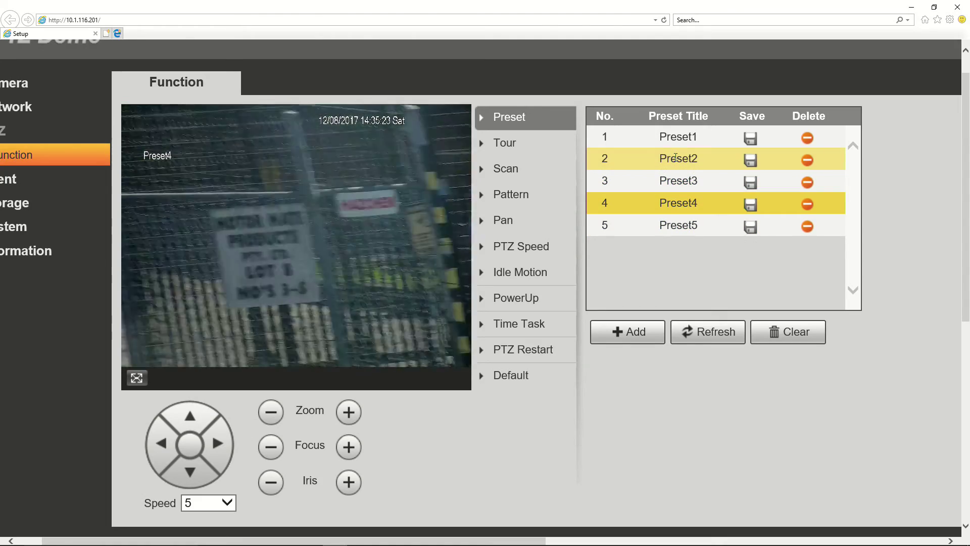
left_click(678, 159)
left_click(684, 137)
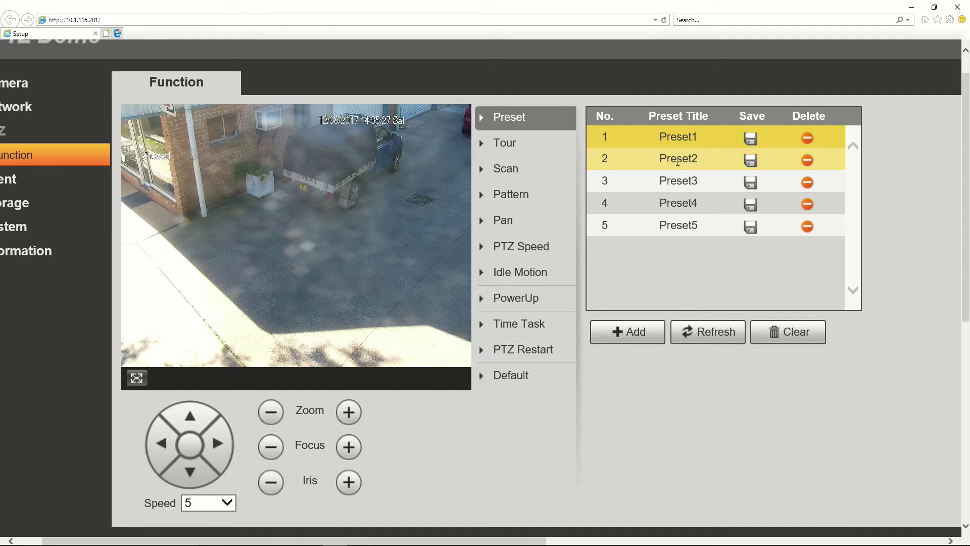
left_click(677, 159)
left_click(671, 180)
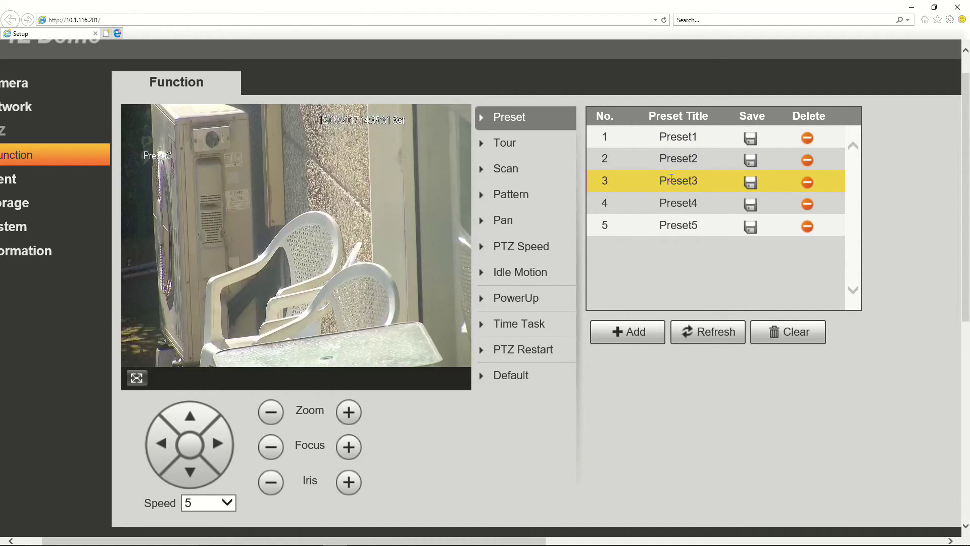
left_click(698, 159)
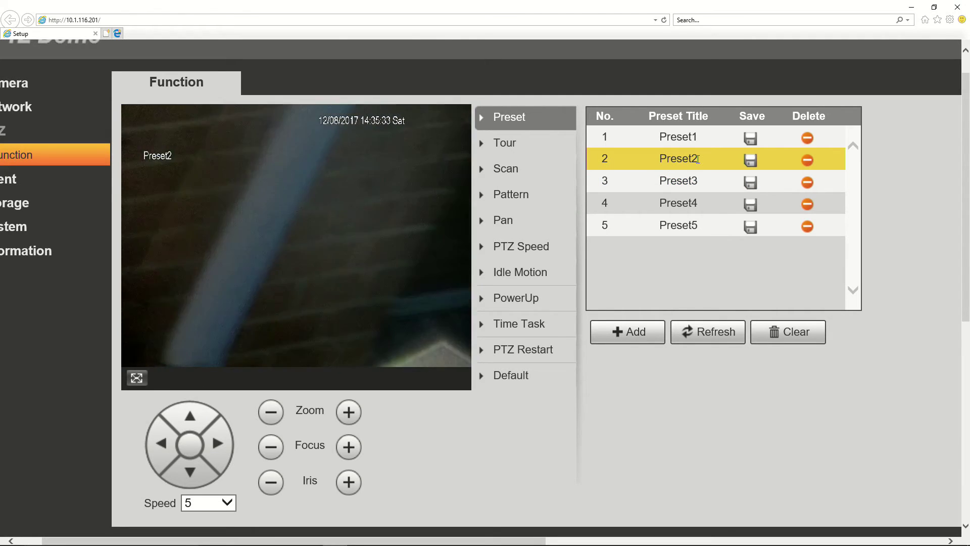
left_click(682, 179)
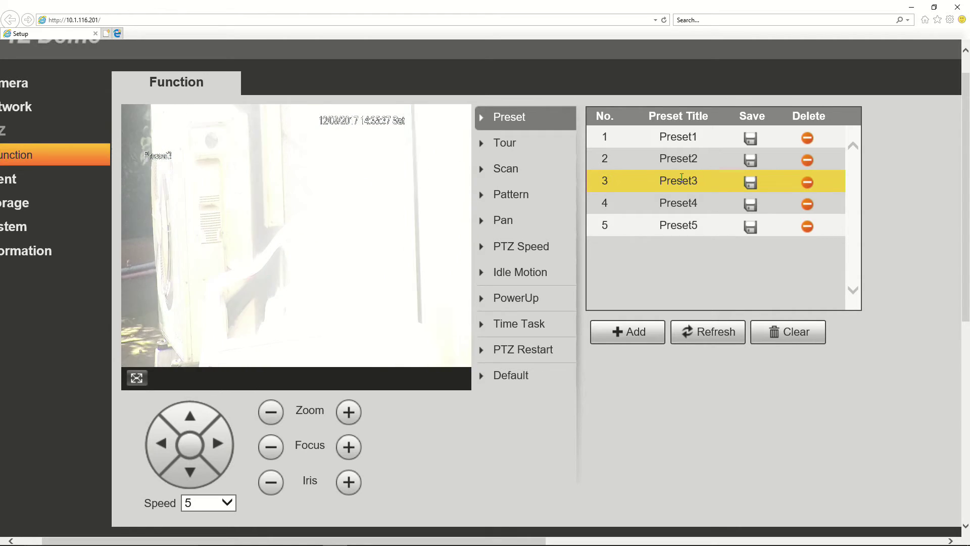
left_click(695, 145)
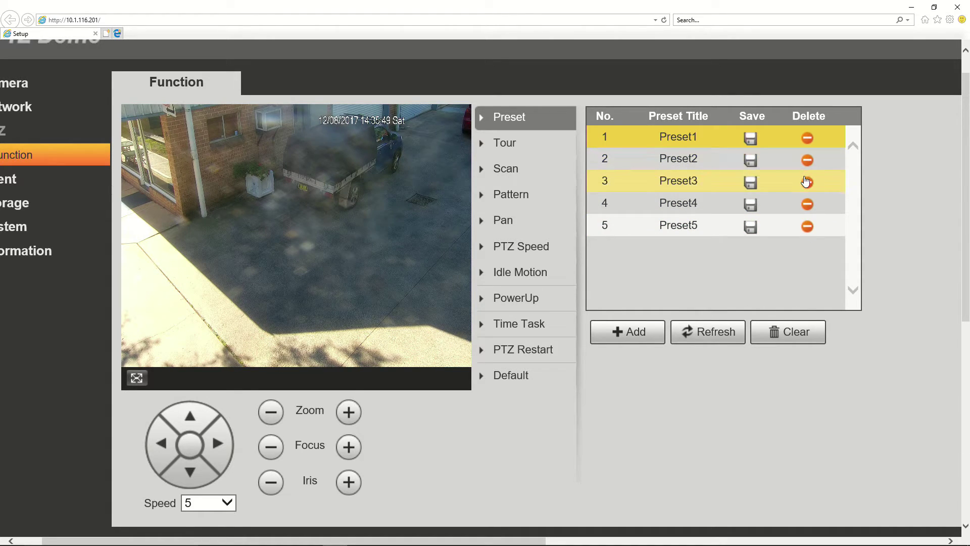
Delete the Preset3 chairs-view entry from the preset table
left_click(807, 182)
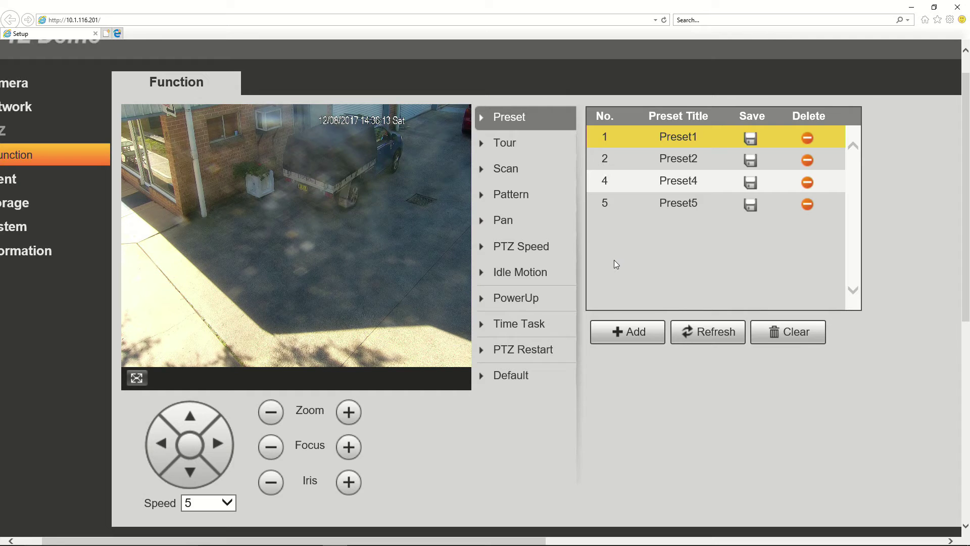
On the Tour page, rename the first tour from None to Test
left_click(524, 146)
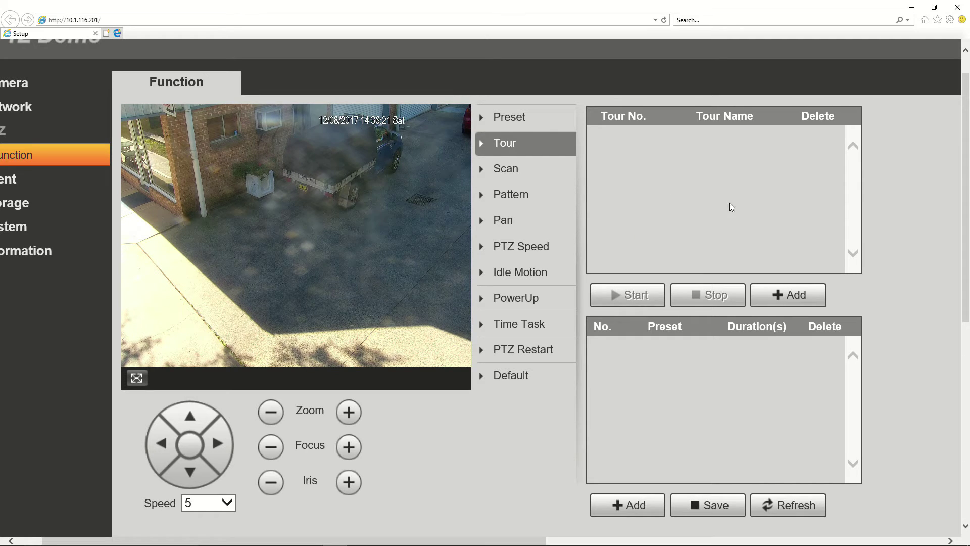
left_click(770, 300)
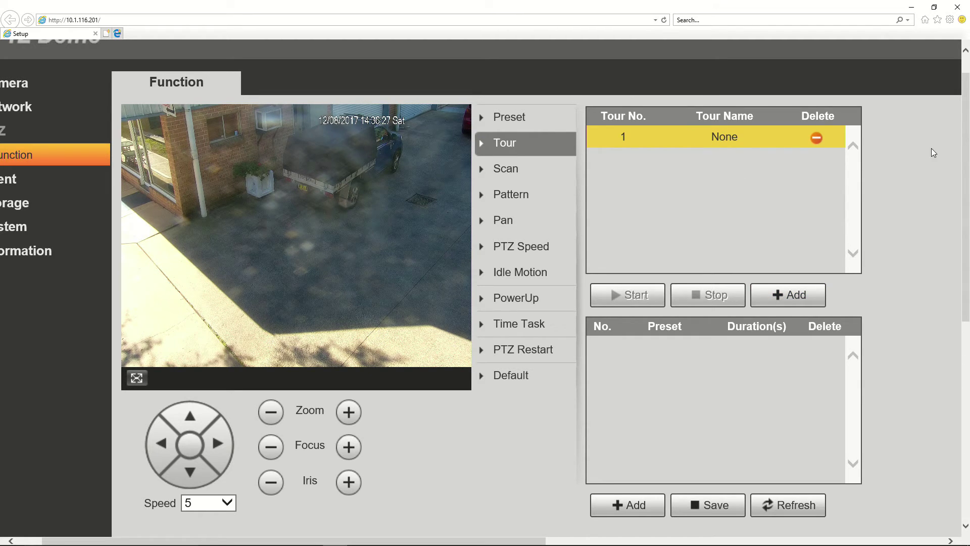
scroll(912, 278, "down", 5)
scroll(913, 278, "up", 5)
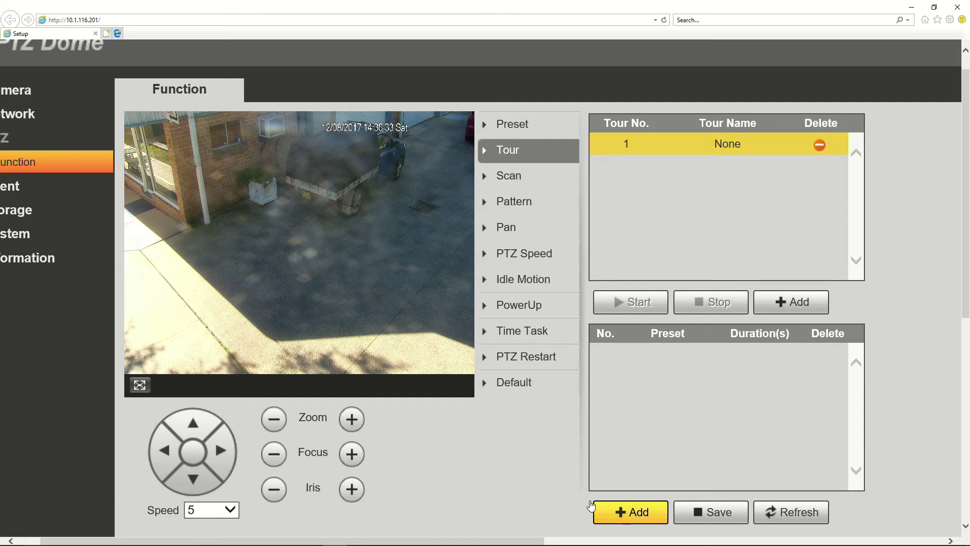
left_click(726, 144)
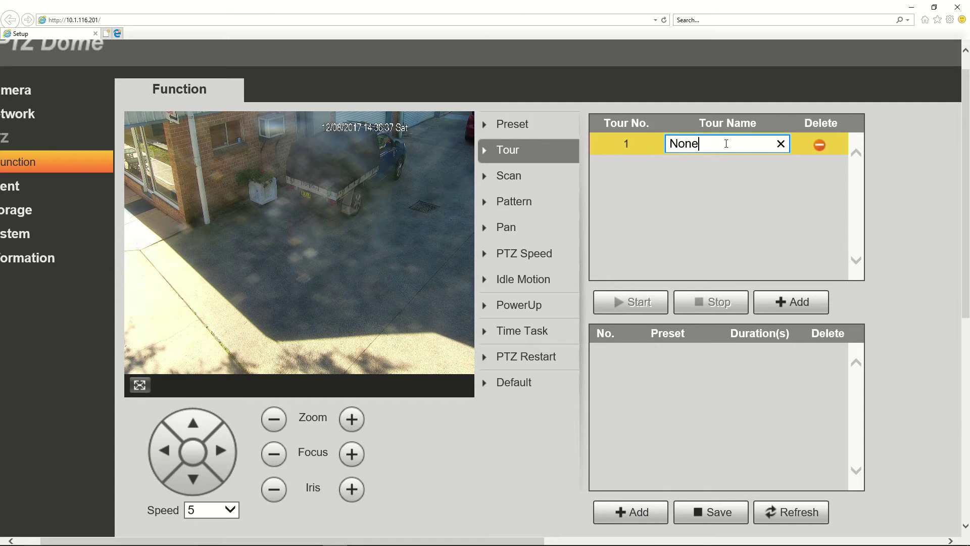
key("BackSpace")
key("BackSpace")
key("BackSpace")
key("BackSpace")
type("Test")
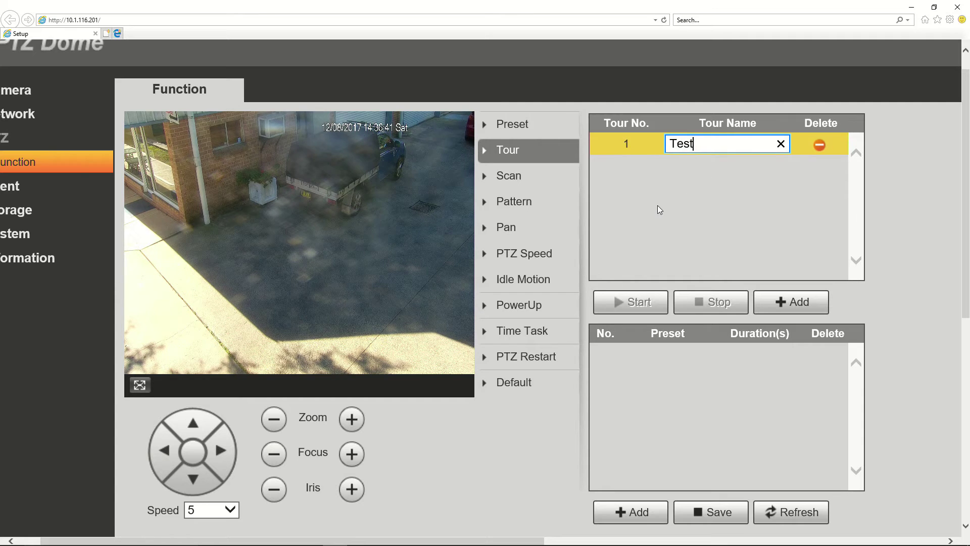
left_click(659, 209)
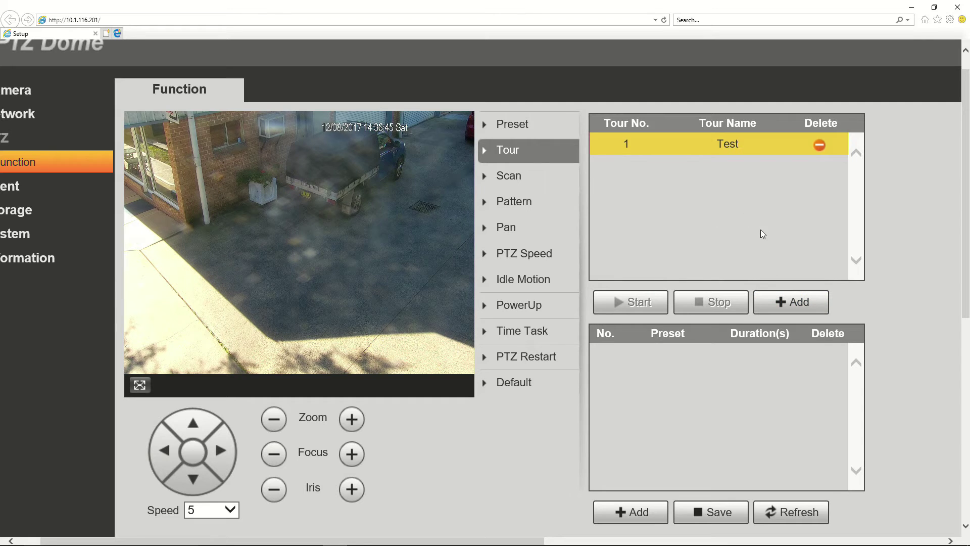
Add a second tour named Two, then select the Test tour for editing
left_click(779, 305)
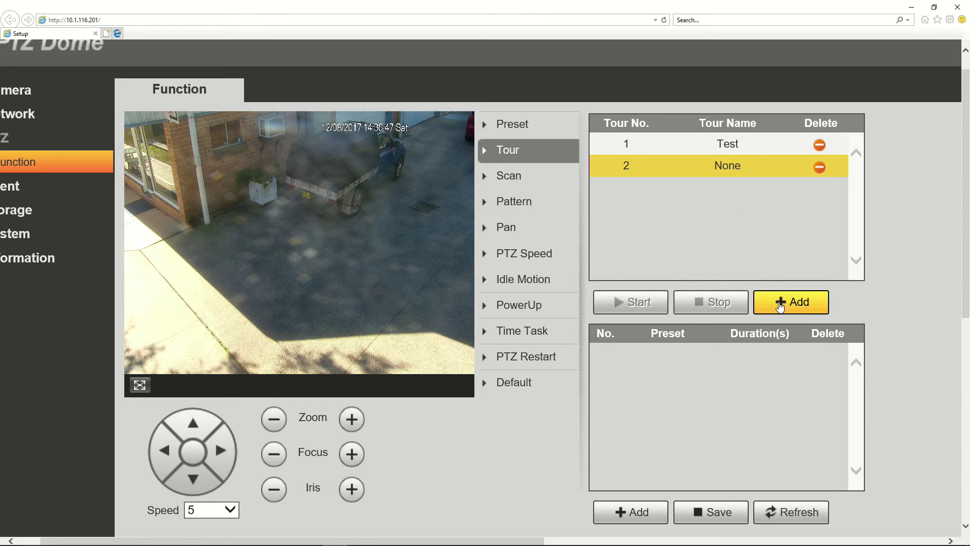
double_click(721, 165)
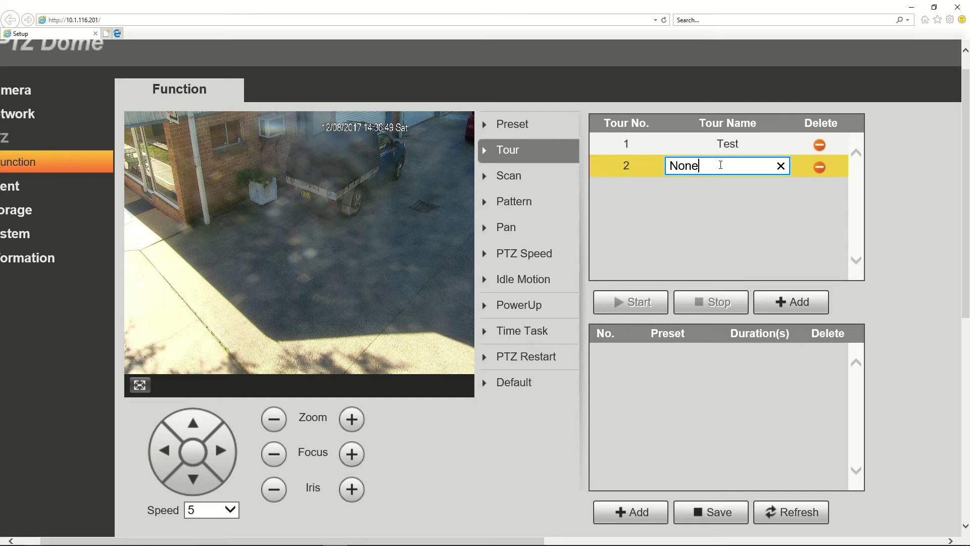
key("BackSpace")
key("BackSpace")
key("BackSpace")
key("BackSpace")
type("Two")
key("Return")
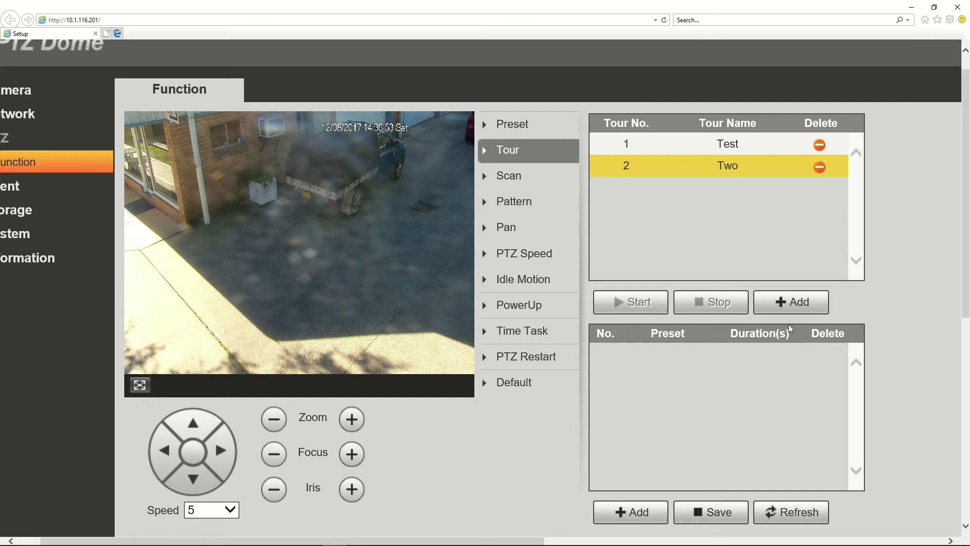
left_click(678, 134)
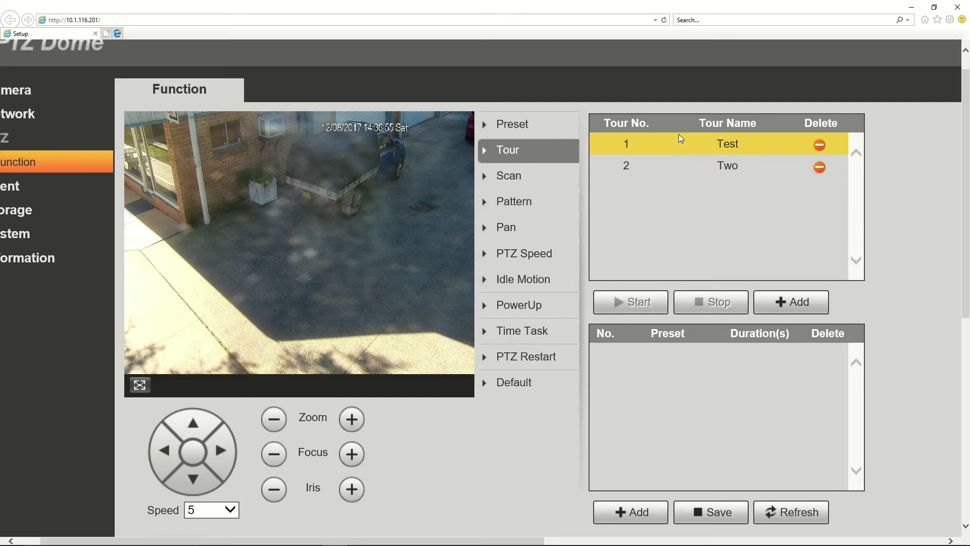
left_click(670, 170)
left_click(689, 145)
left_click(659, 165)
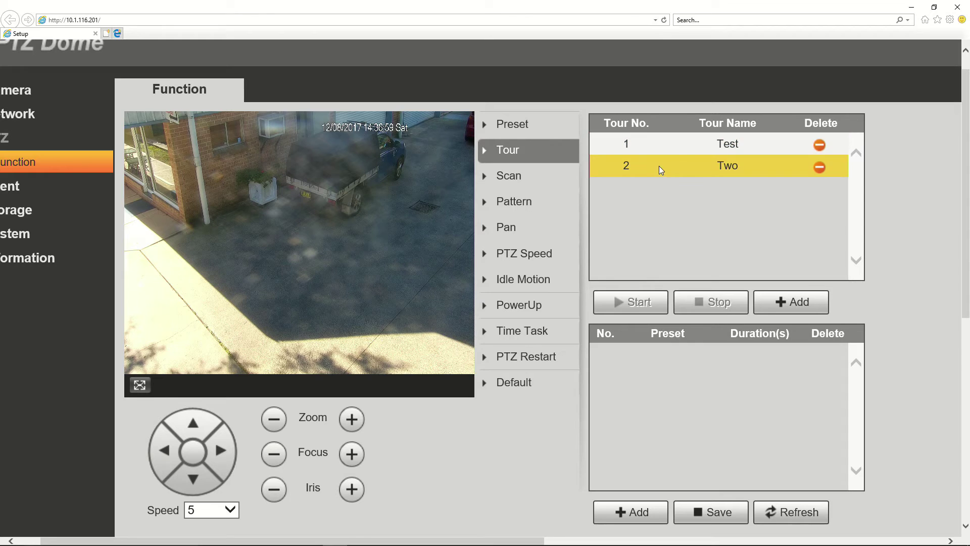
left_click(682, 144)
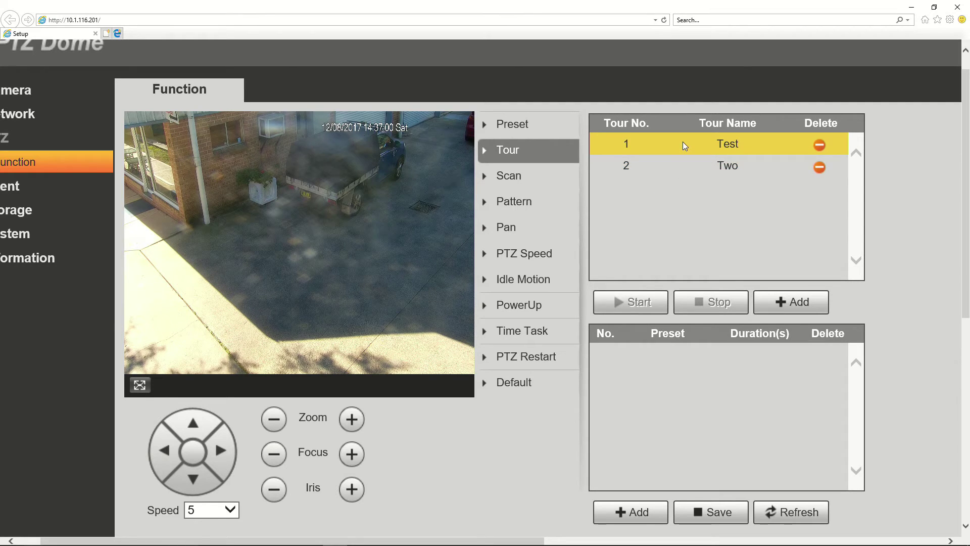
Add the first two steps to tour Test, visiting Preset2 and then Preset5
left_click(623, 512)
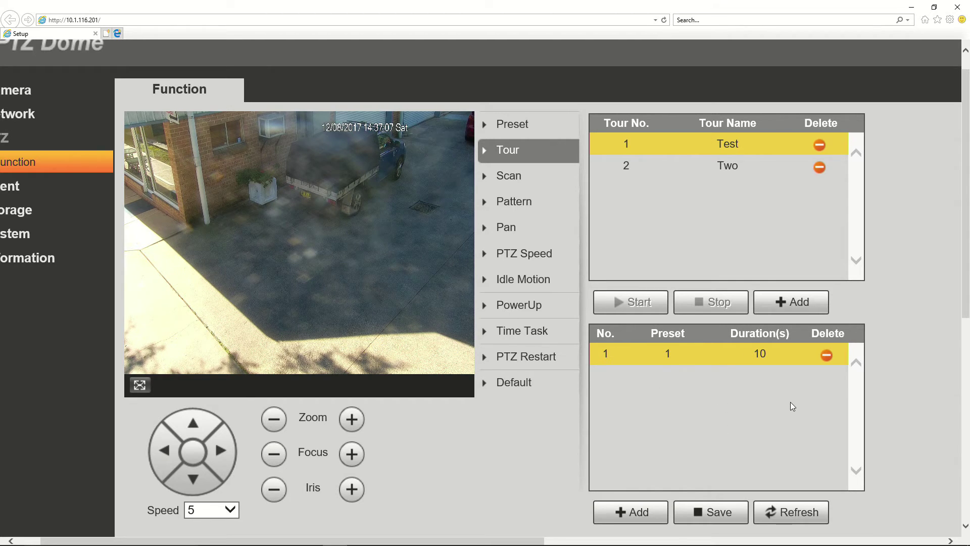
left_click(669, 352)
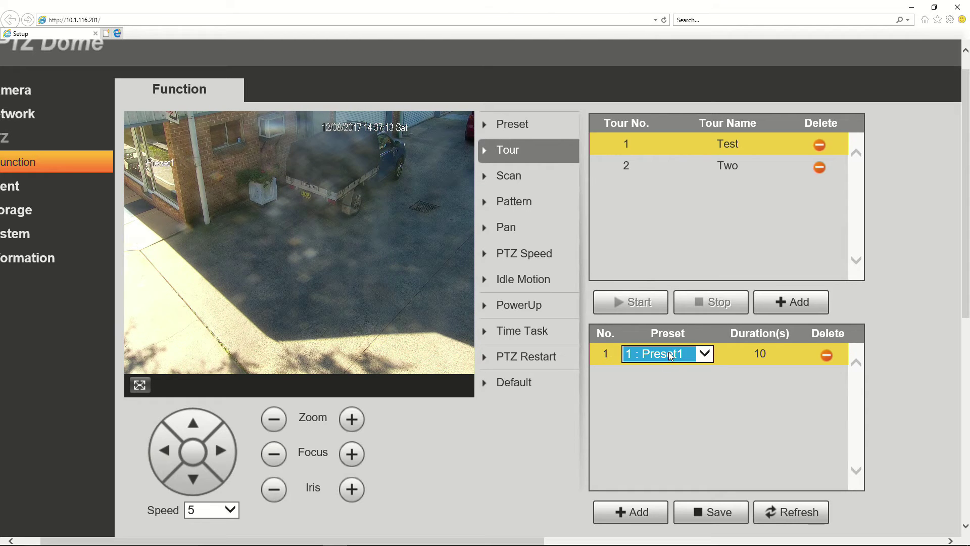
left_click(703, 354)
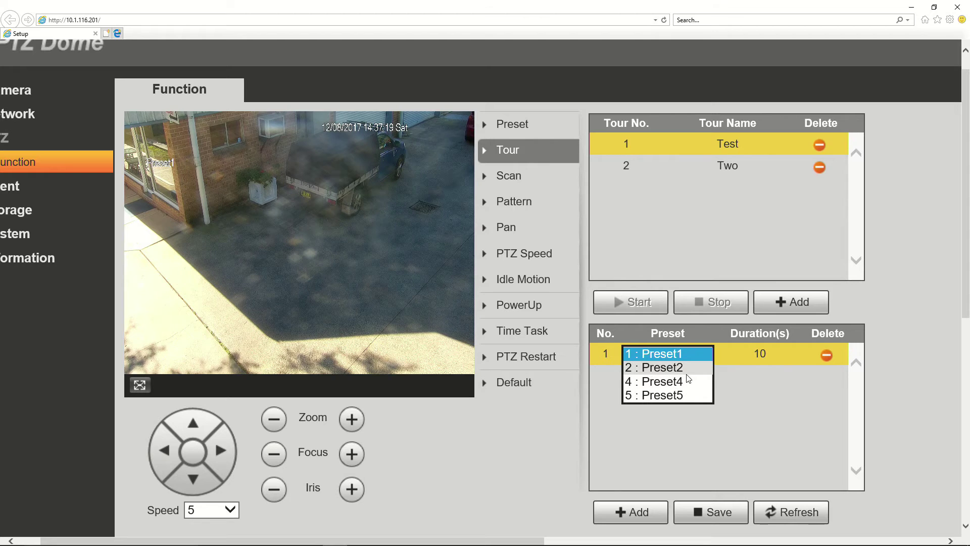
left_click(695, 364)
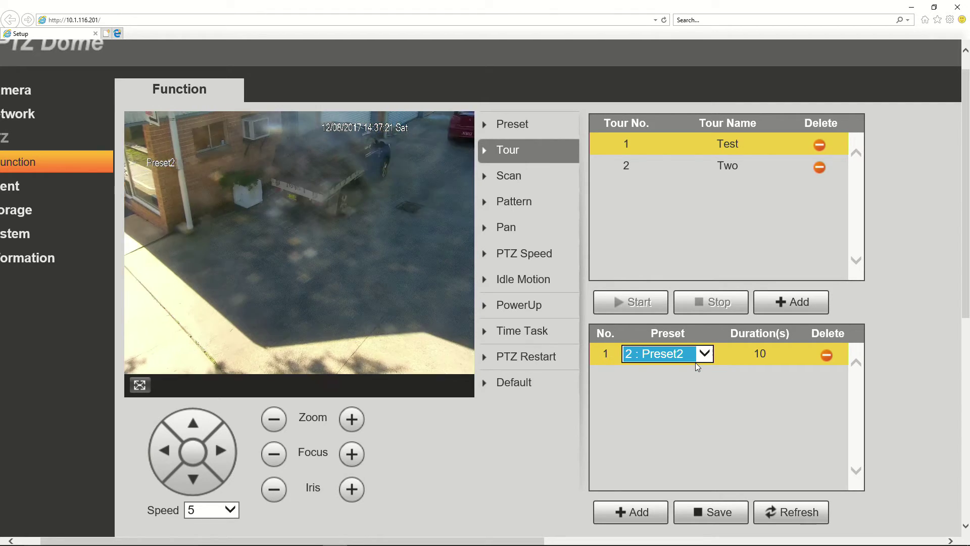
left_click(679, 393)
left_click(627, 512)
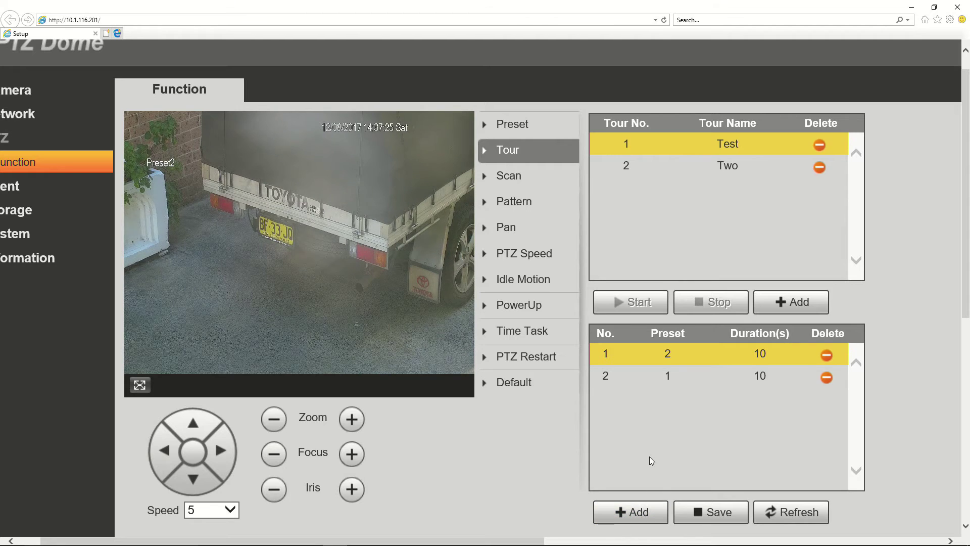
left_click(674, 373)
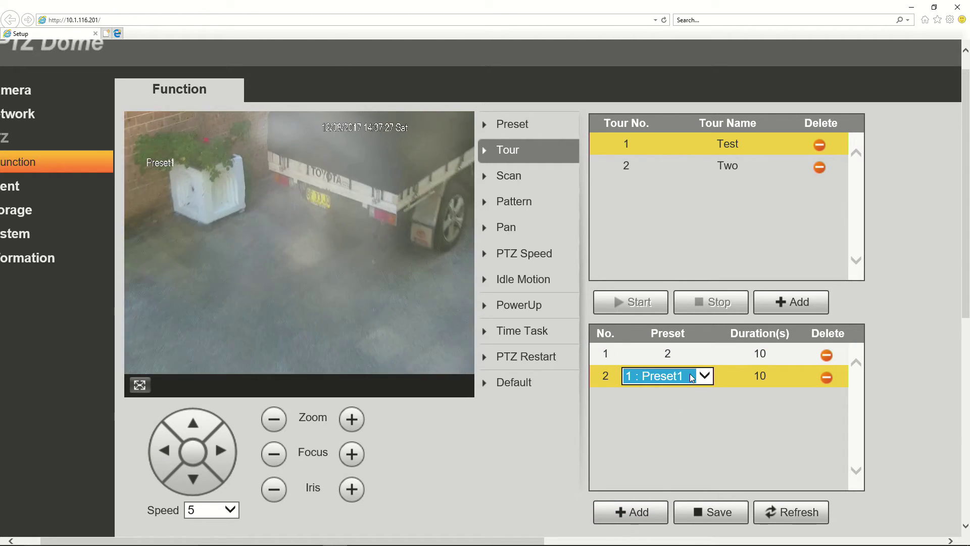
left_click(701, 379)
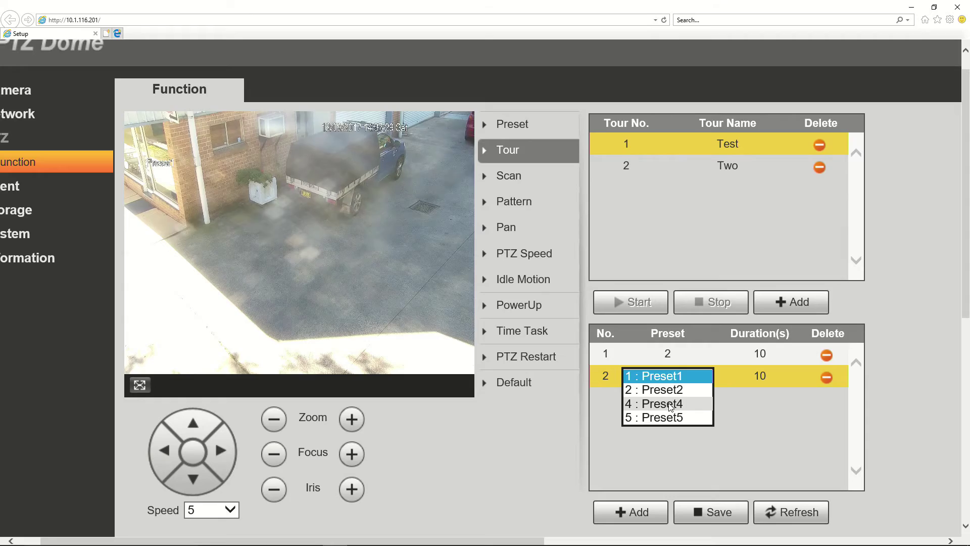
left_click(654, 417)
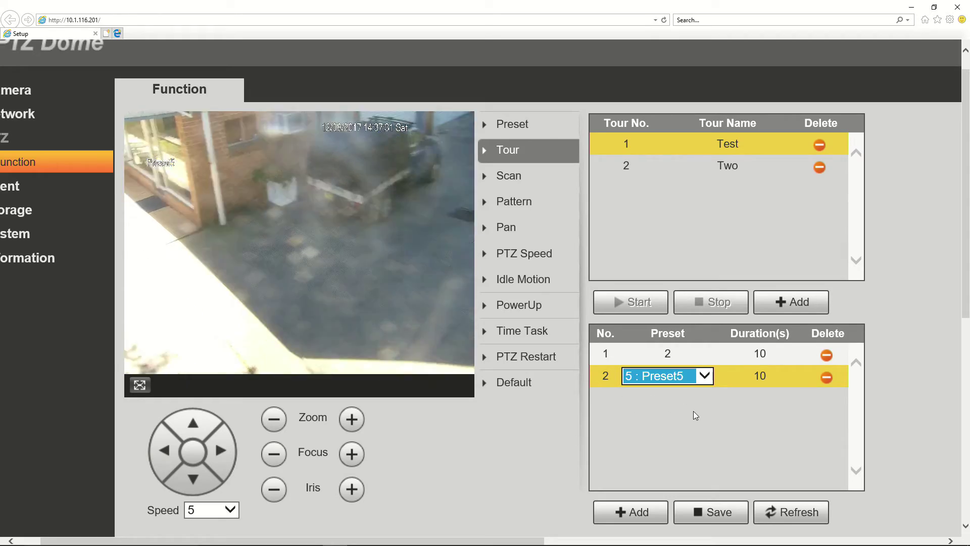
left_click(678, 437)
Add the third and fourth steps, visiting Preset1 and Preset4
left_click(632, 512)
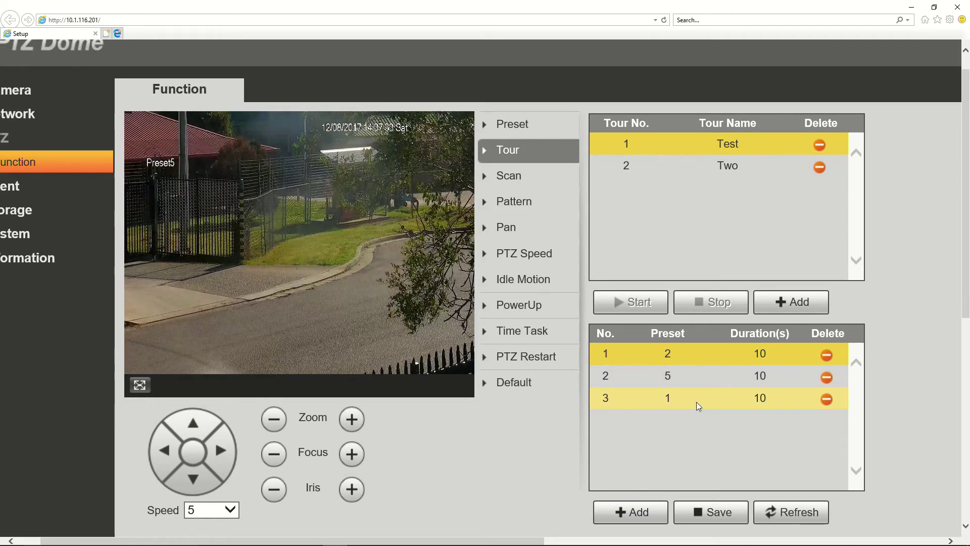
left_click(669, 394)
left_click(669, 397)
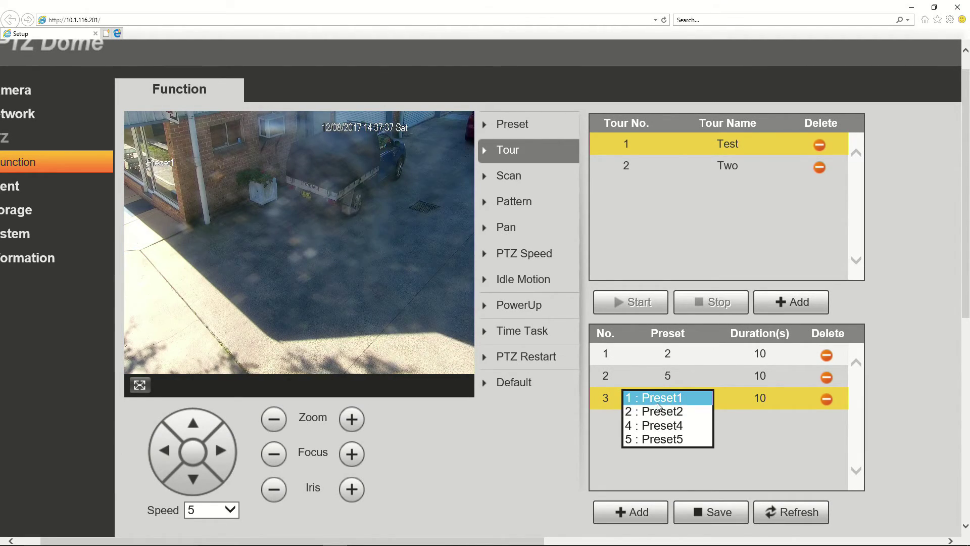
left_click(657, 402)
left_click(638, 511)
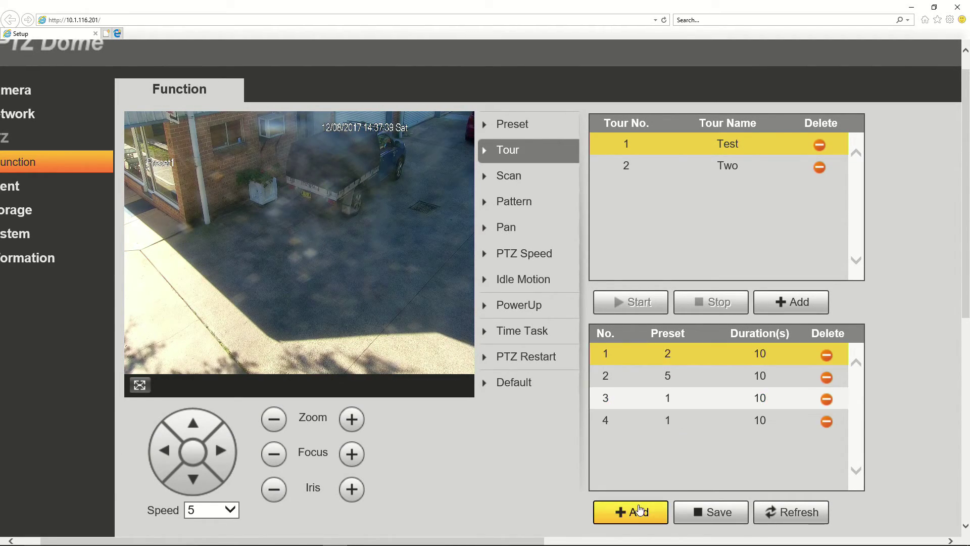
left_click(684, 422)
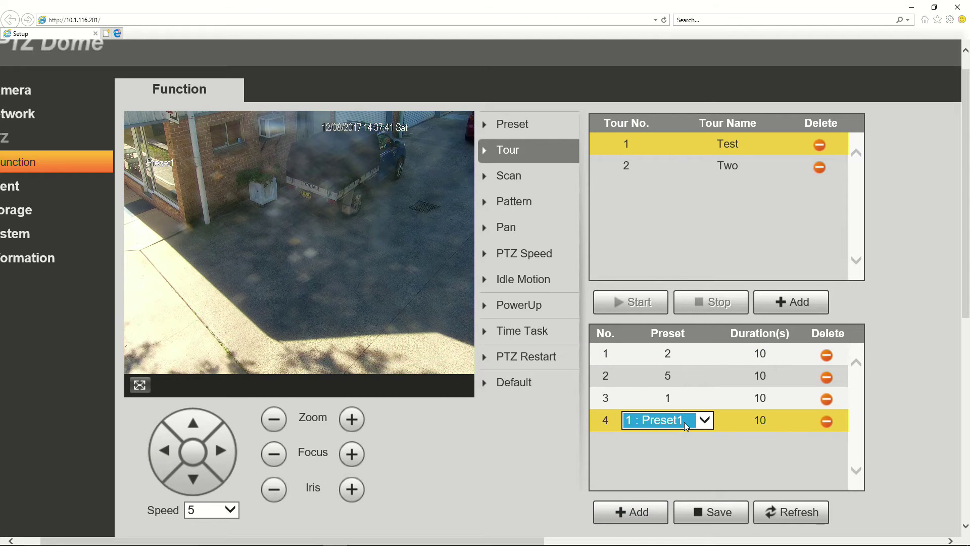
left_click(685, 423)
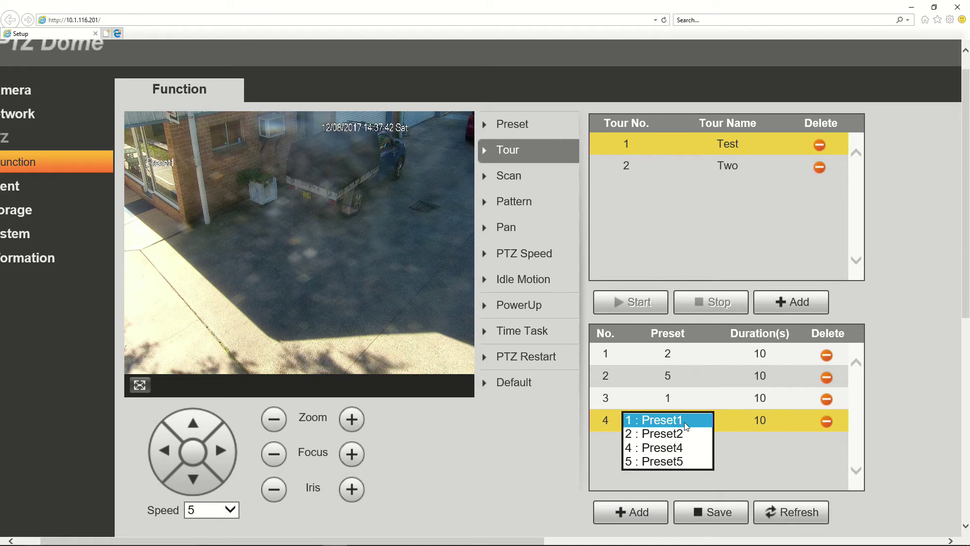
left_click(677, 449)
left_click(710, 451)
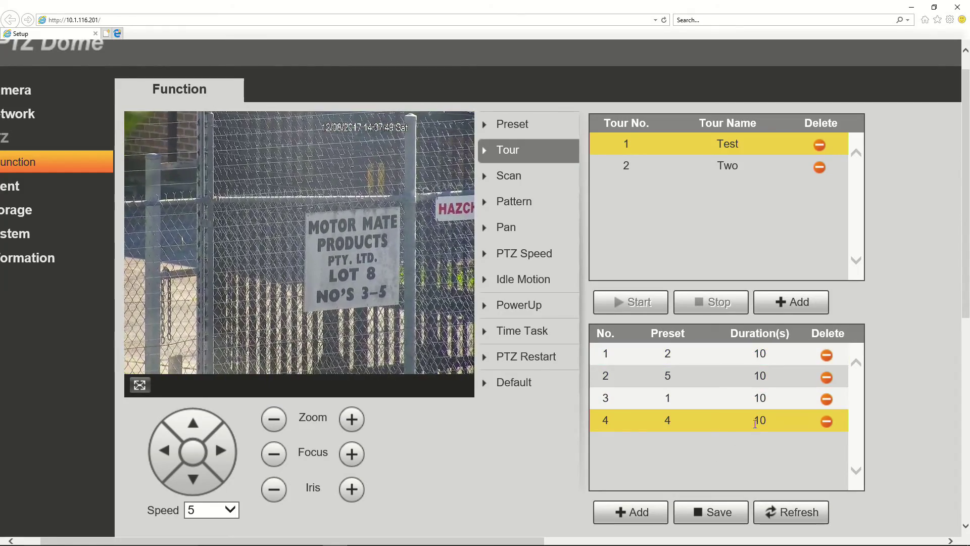
left_click(736, 349)
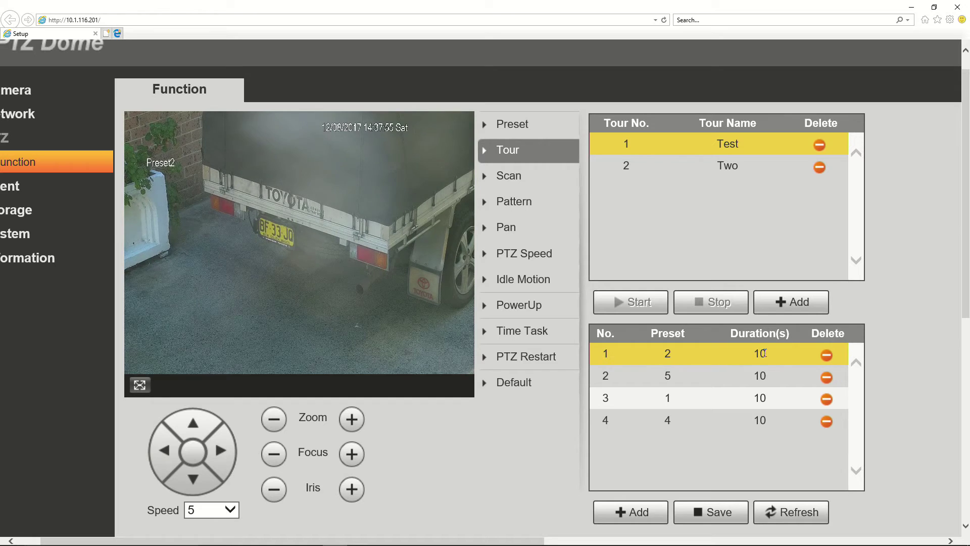
Change the first step's duration and set the second step to 8 seconds
left_click(765, 353)
key("BackSpace")
key("BackSpace")
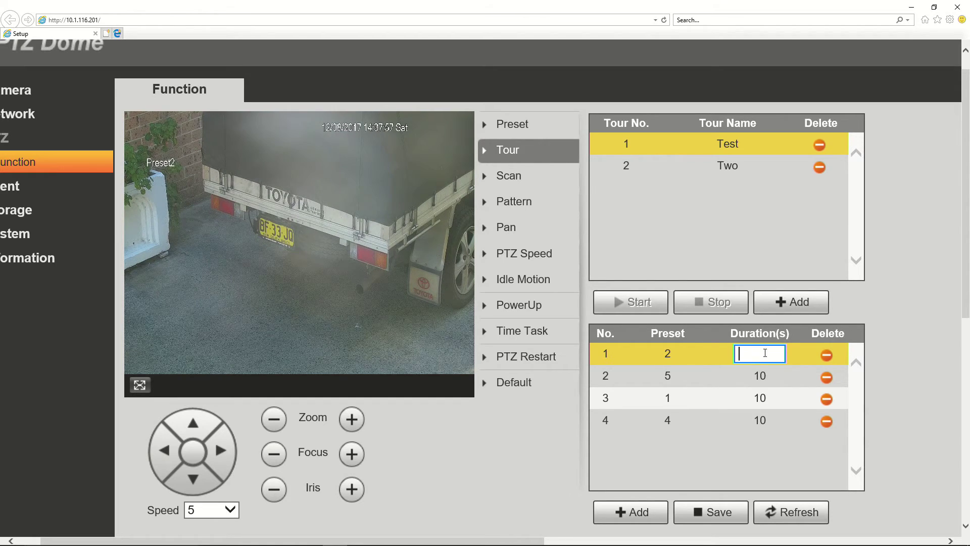
type("3")
left_click(755, 374)
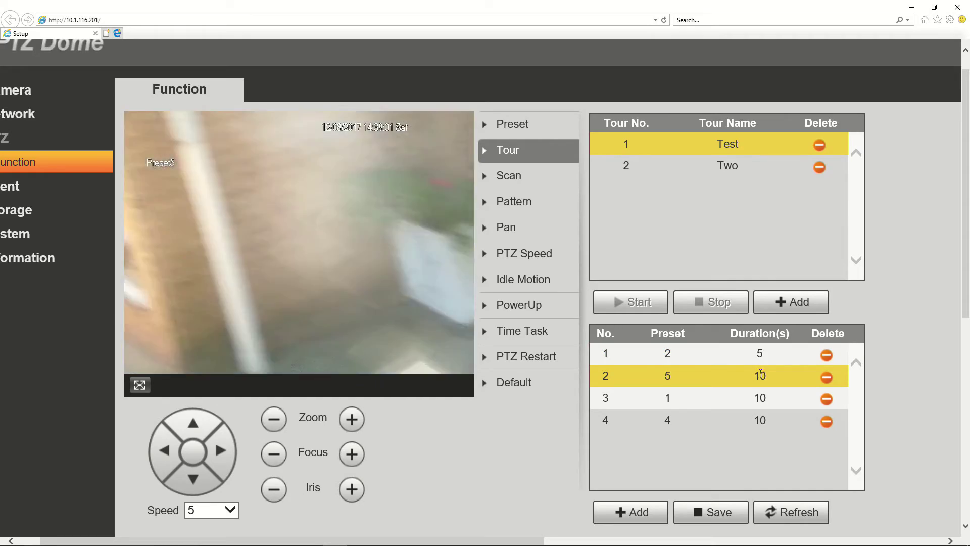
left_click(763, 369)
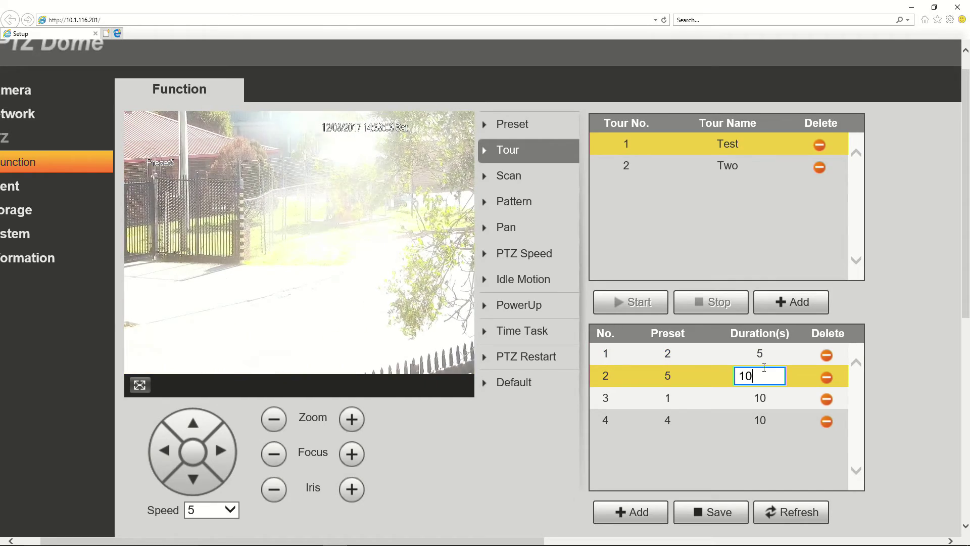
key("BackSpace")
key("BackSpace")
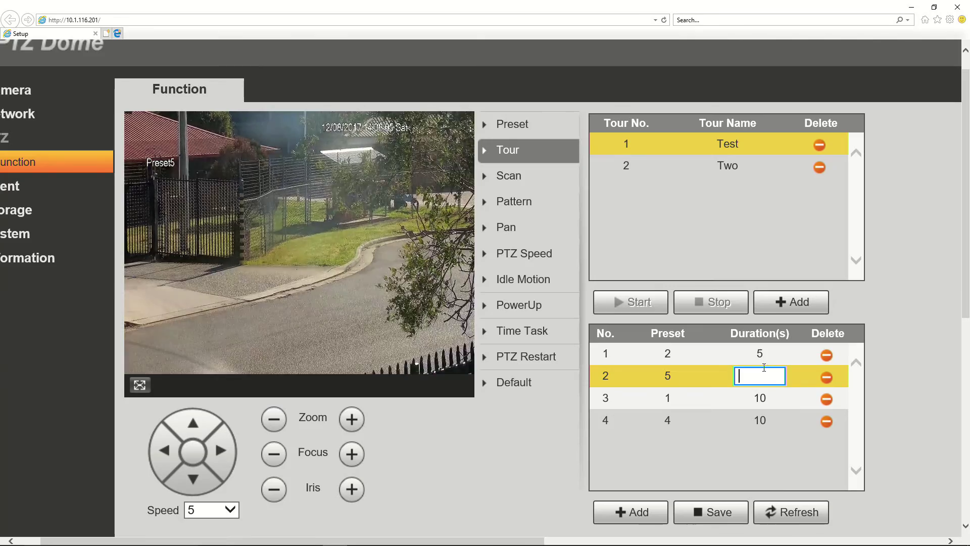
type("8")
left_click(764, 391)
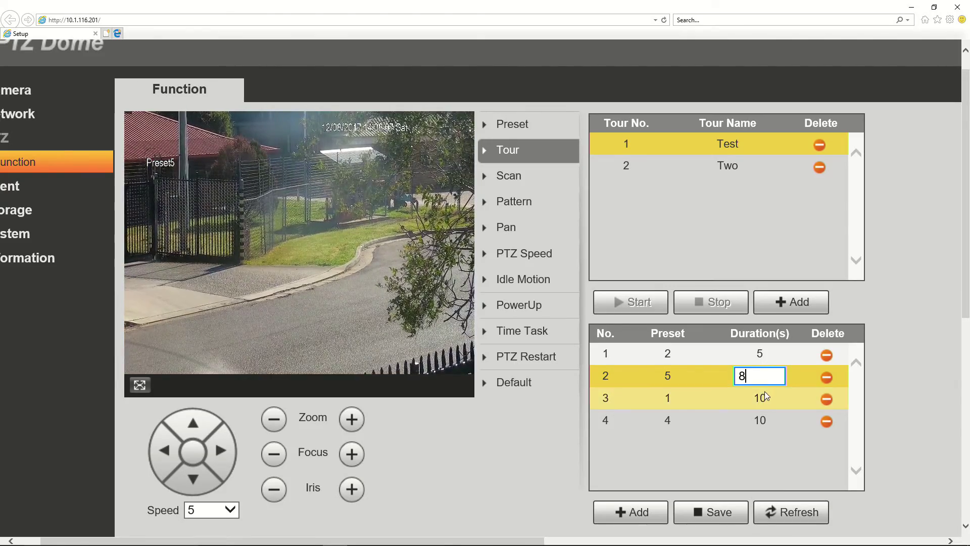
Set step 3 to 9 seconds and step 4 to 5 seconds, correcting a mistyped 5900
left_click(765, 391)
key("BackSpace")
key("BackSpace")
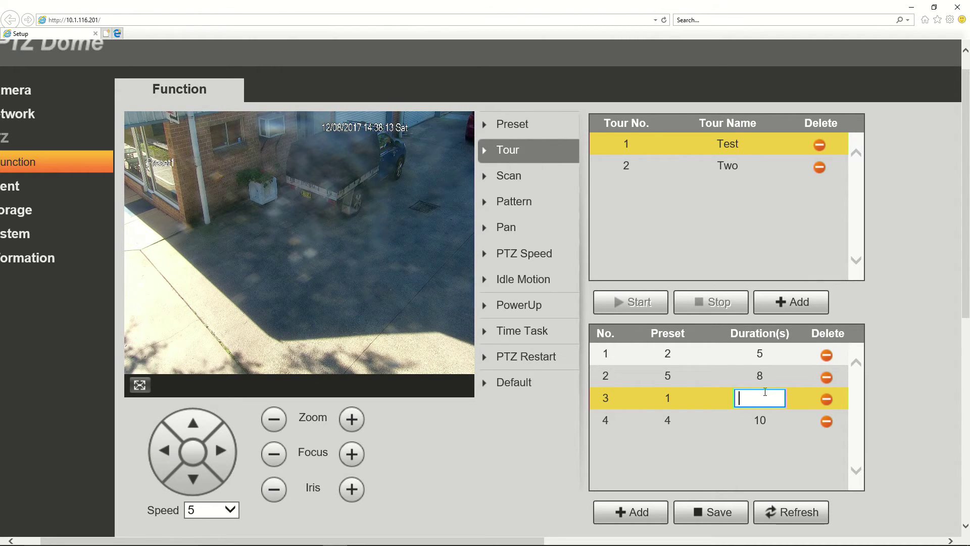
type("9")
left_click(763, 417)
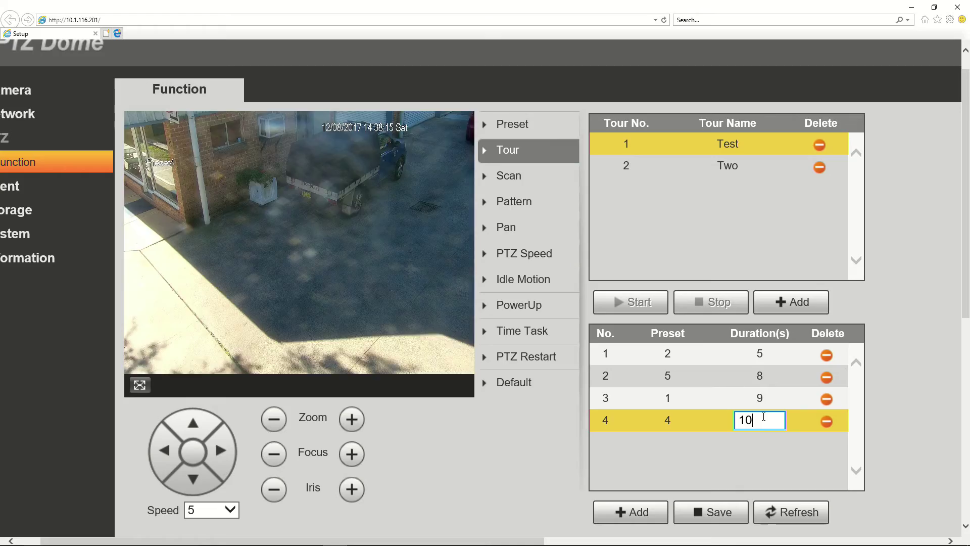
key("BackSpace")
key("BackSpace")
type("5")
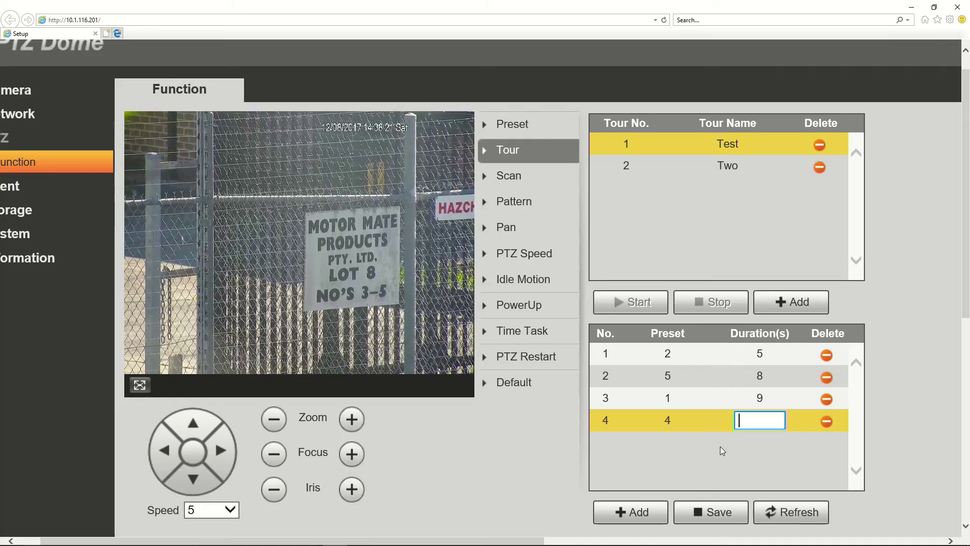
type("900")
left_click(726, 443)
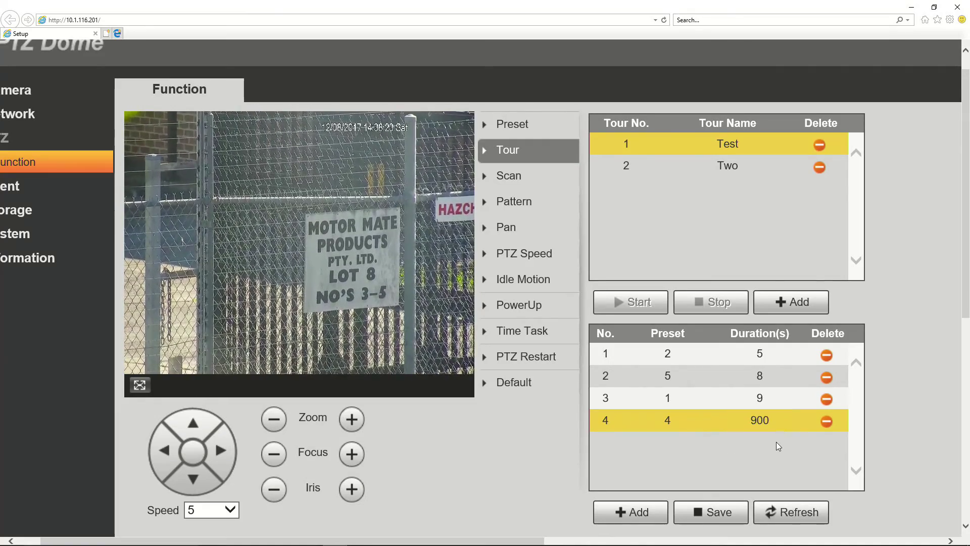
left_click(758, 422)
key("BackSpace")
key("BackSpace")
key("BackSpace")
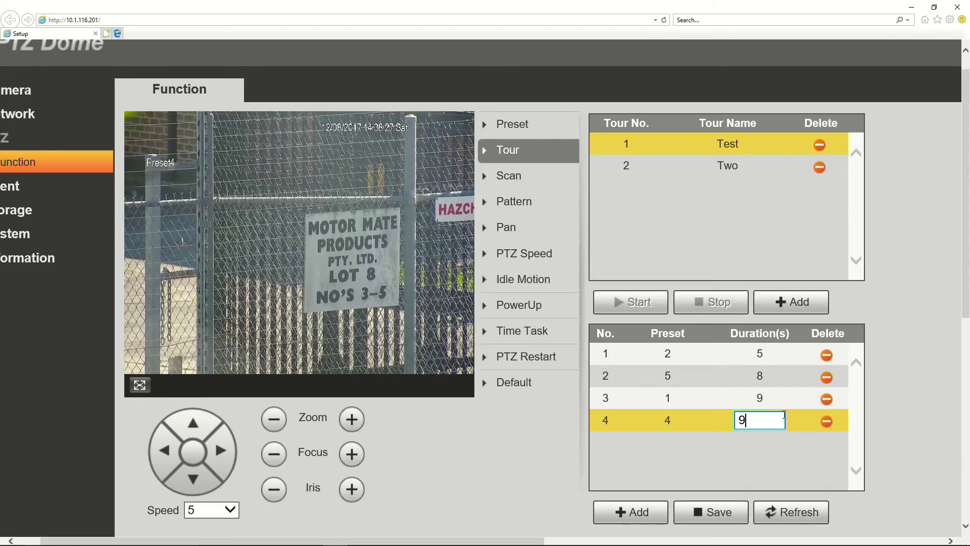
type("5")
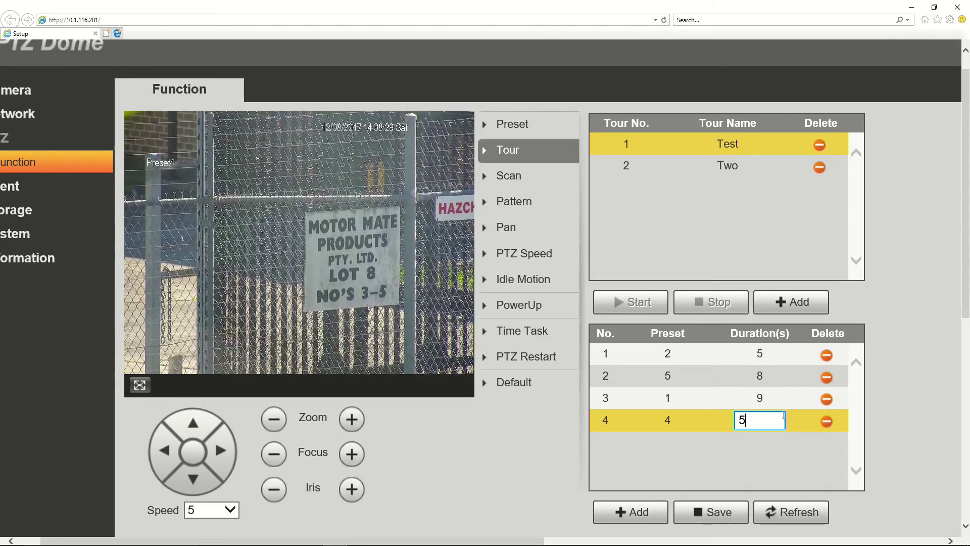
left_click(758, 443)
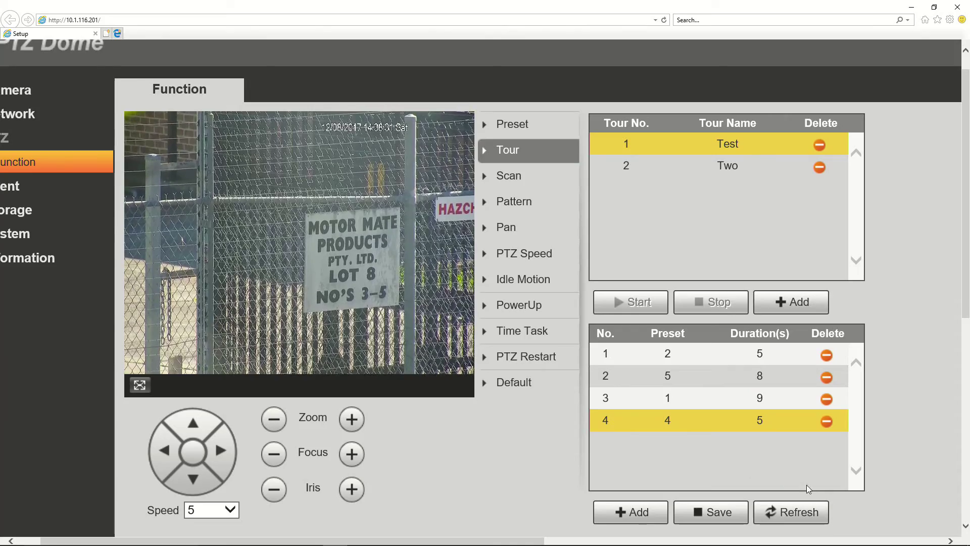
Save the Test tour's preset steps and switch to tour Two
left_click(719, 515)
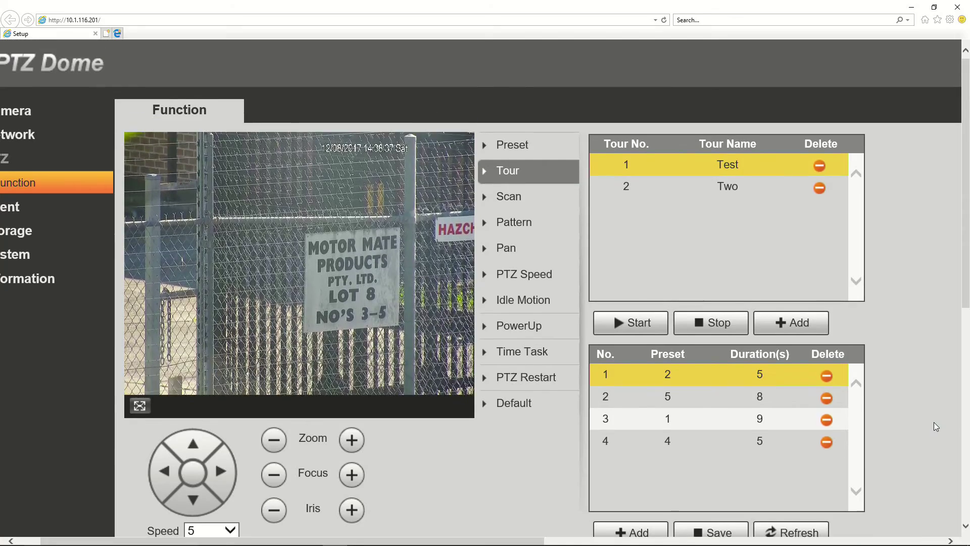
scroll(934, 422, "down", 3)
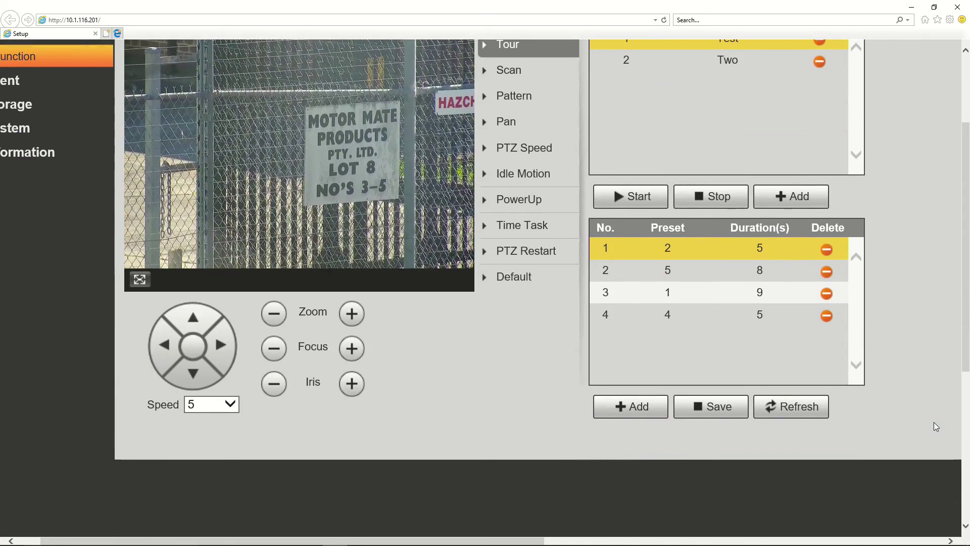
scroll(934, 423, "up", 3)
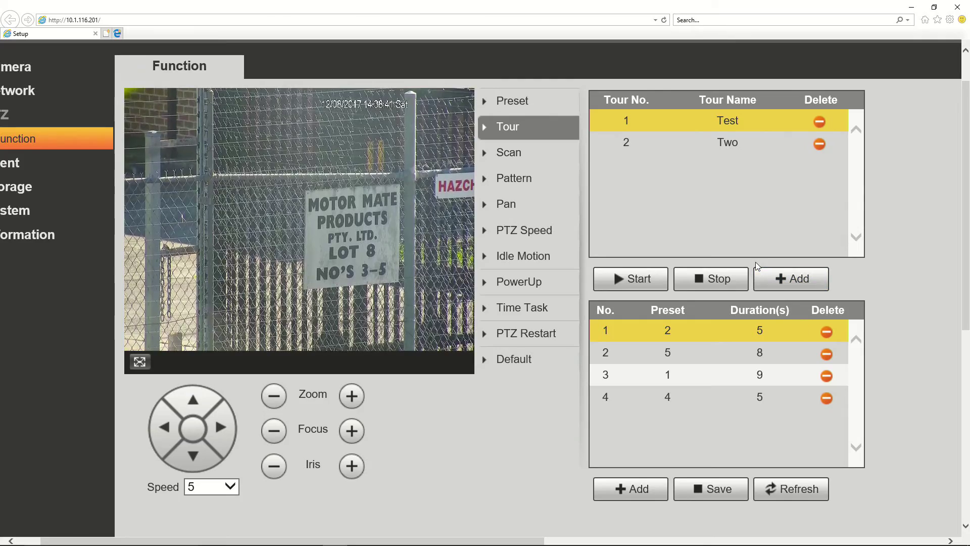
left_click(714, 147)
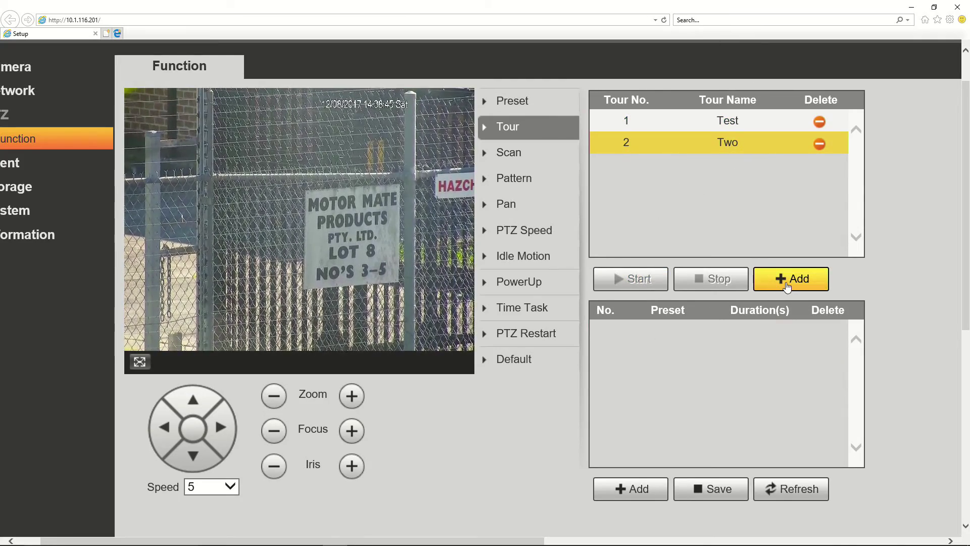
Add three steps to tour Two, setting step 2 to Preset4 and step 3 to Preset2
left_click(641, 489)
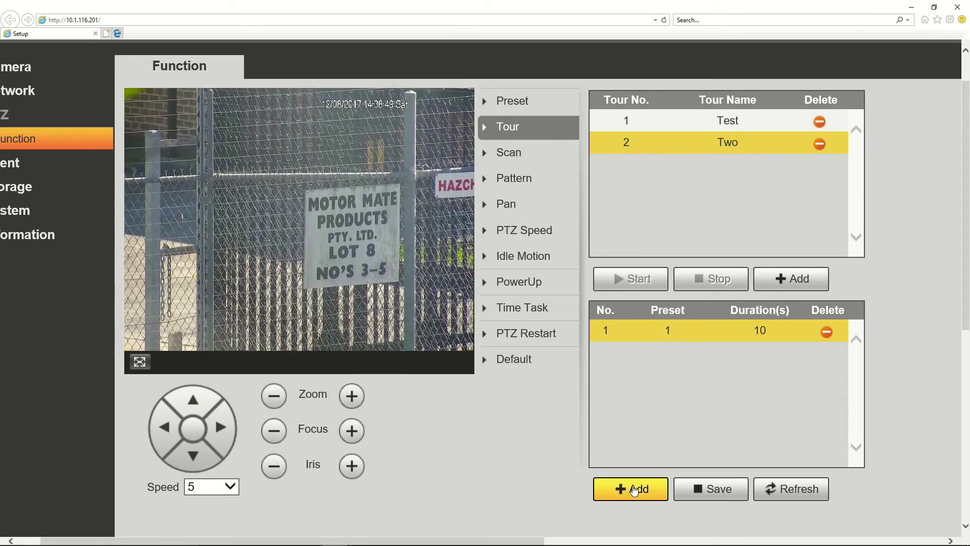
left_click(633, 490)
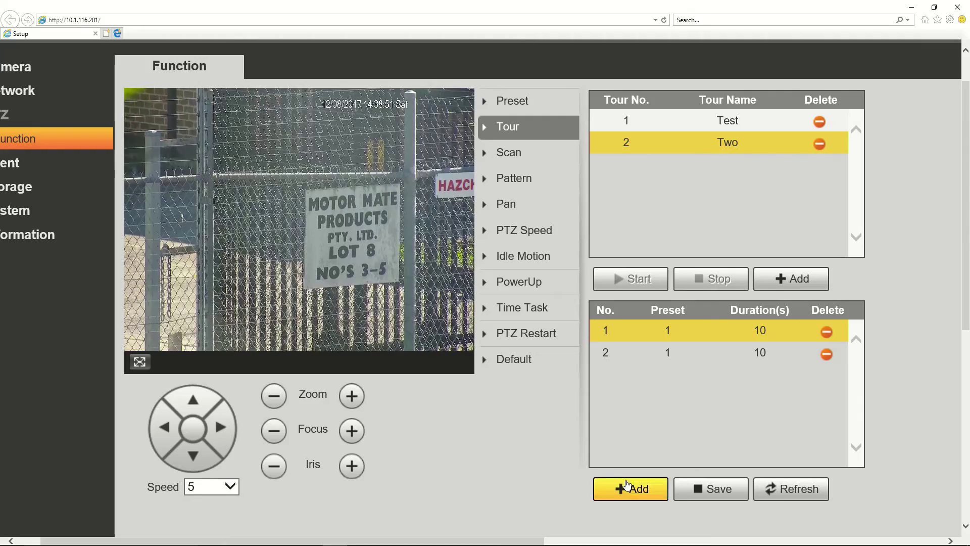
left_click(634, 488)
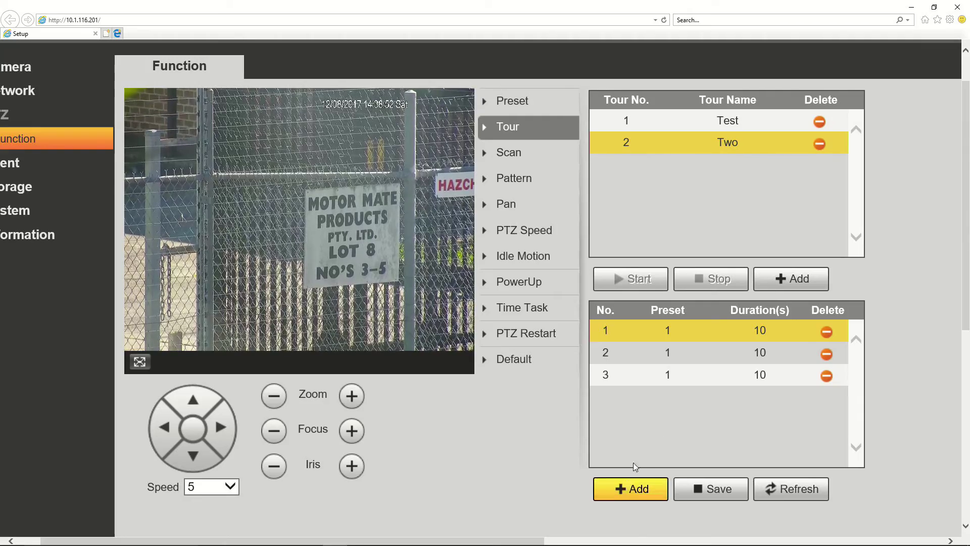
left_click(666, 351)
left_click(666, 352)
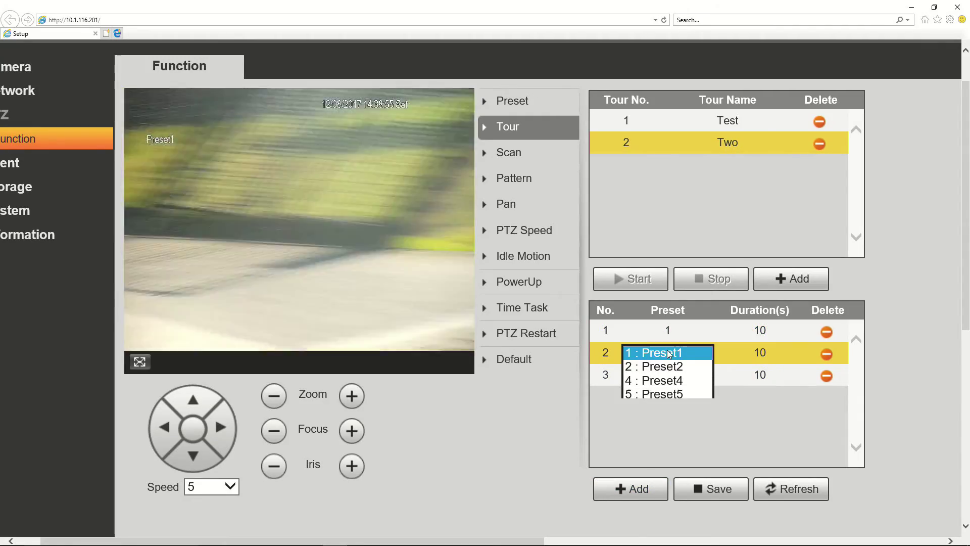
left_click(661, 379)
left_click(668, 375)
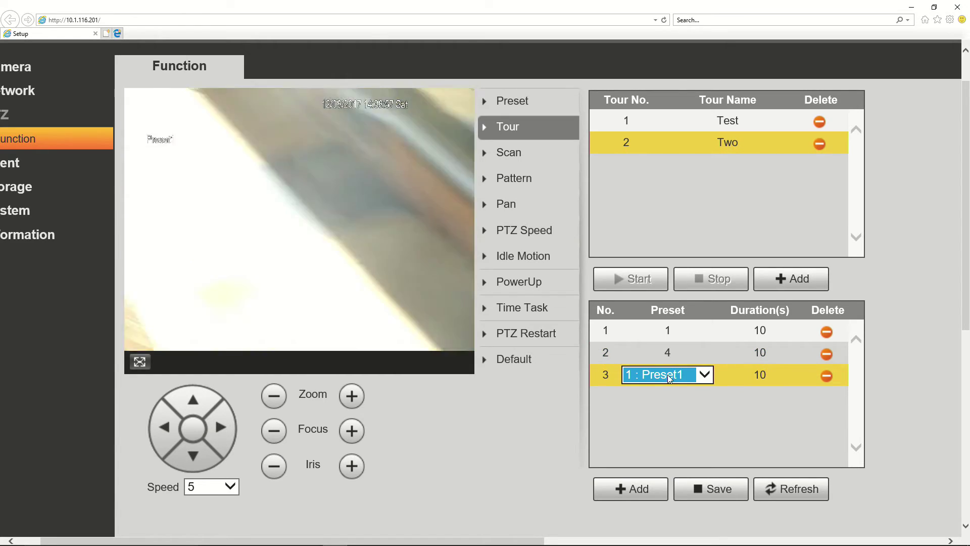
left_click(667, 374)
left_click(669, 387)
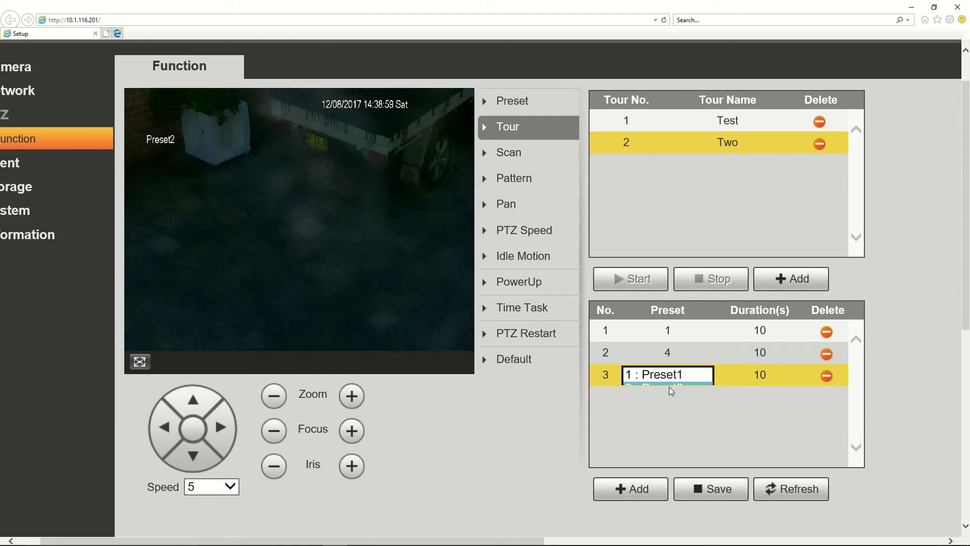
left_click(763, 329)
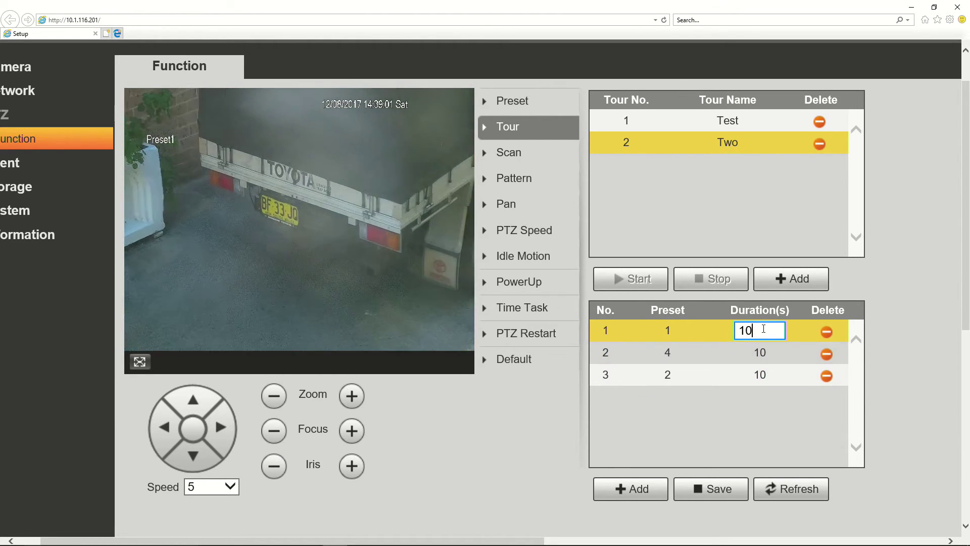
Set step 1 to 30 seconds and step 2 to 5 seconds, leaving step 3 at 10
left_click_drag(764, 329, 744, 332)
key("BackSpace")
key("BackSpace")
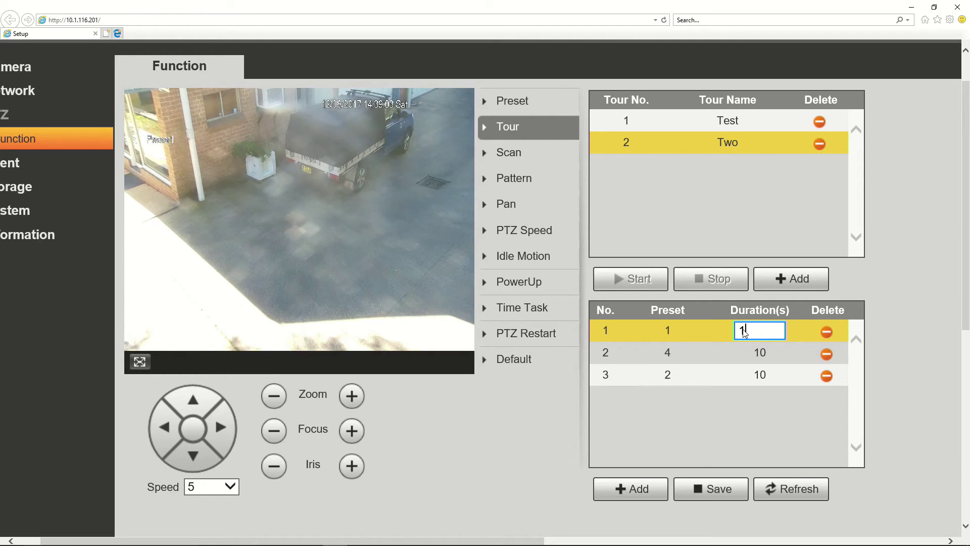
type("30")
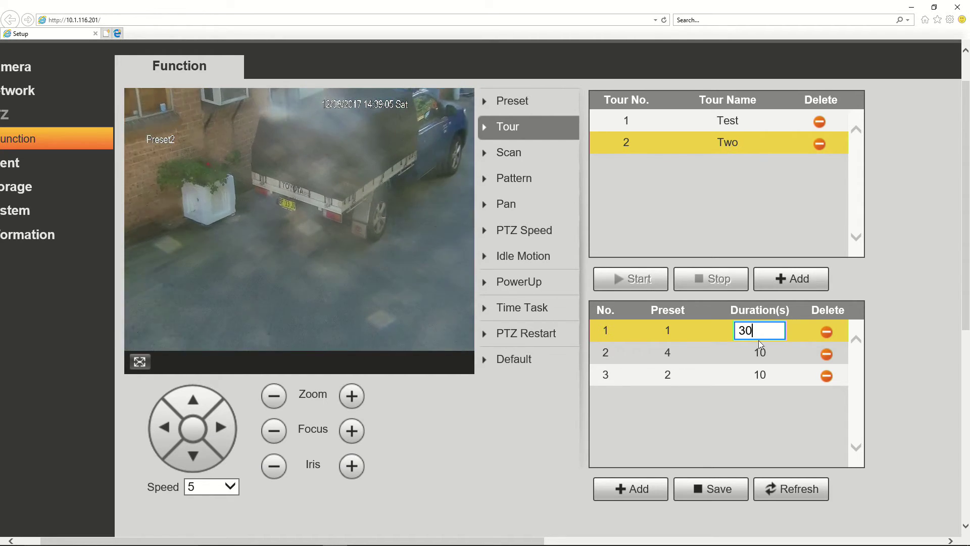
left_click(764, 351)
key("BackSpace")
key("BackSpace")
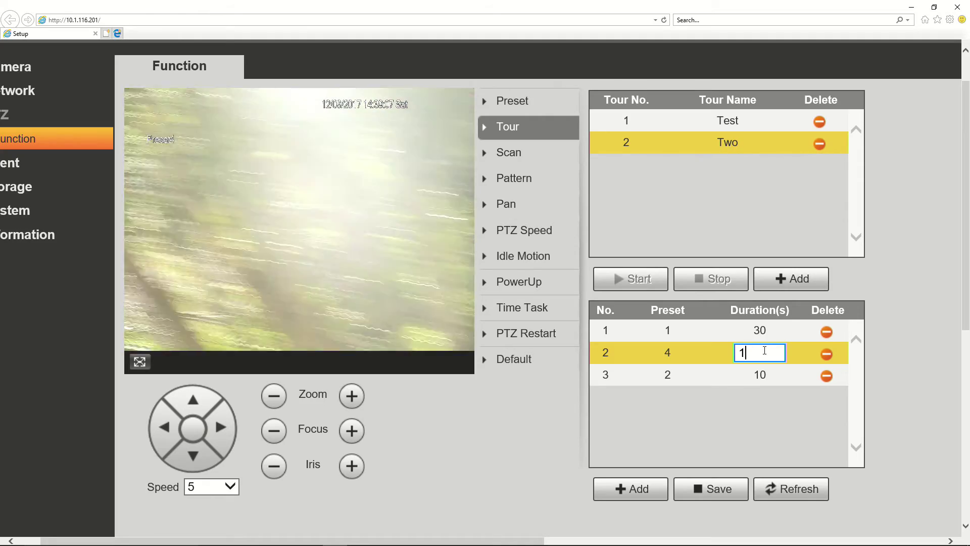
type("5")
left_click(759, 373)
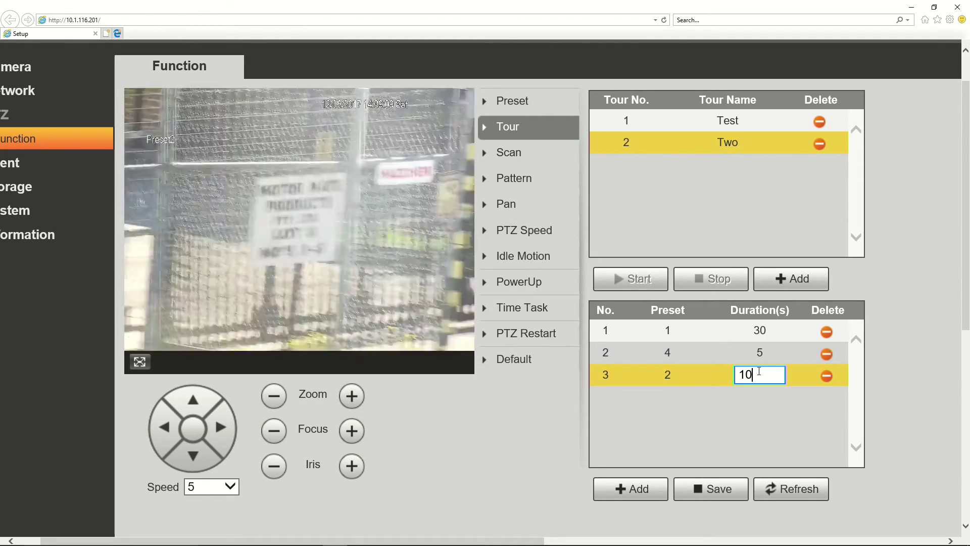
left_click(750, 410)
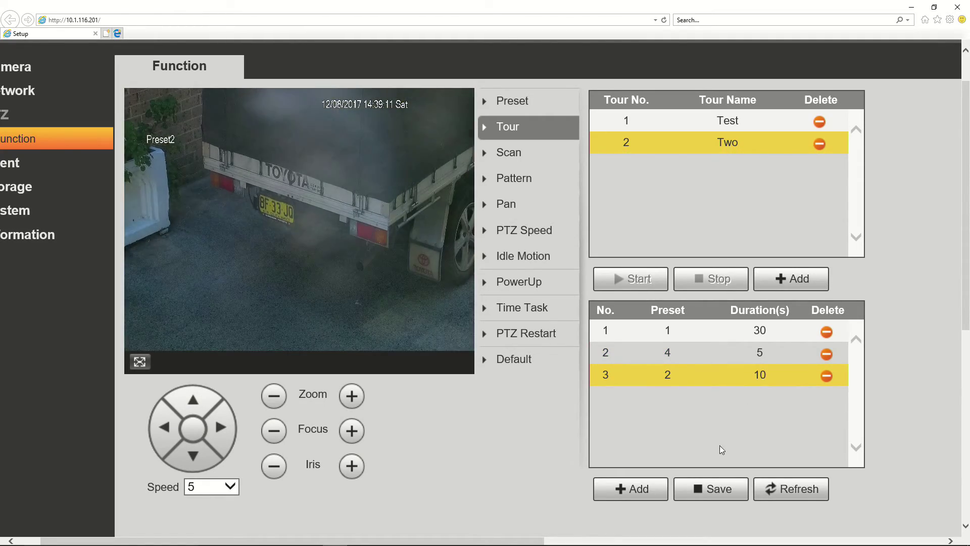
scroll(798, 438, "down", 2)
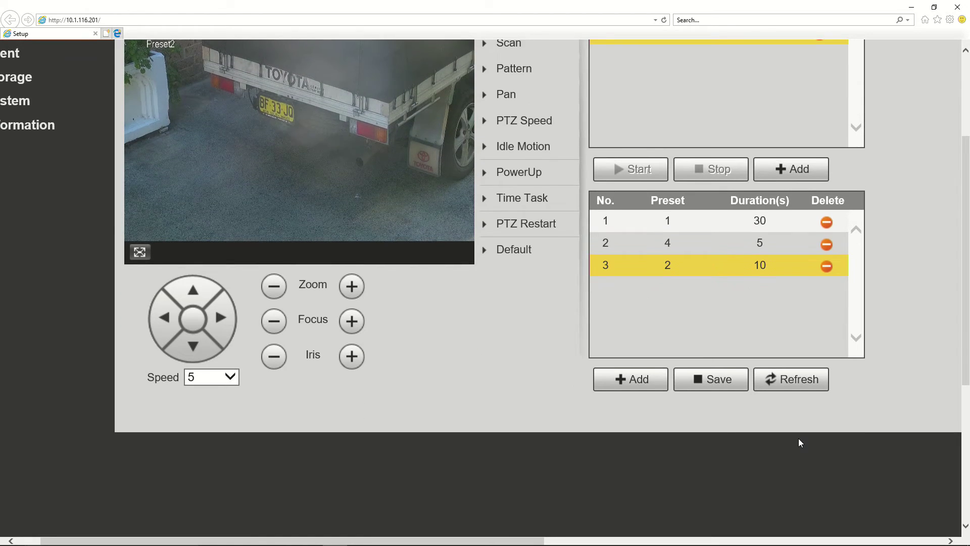
Save tour Two's three steps with their 30, 5 and 10 second durations
left_click(721, 382)
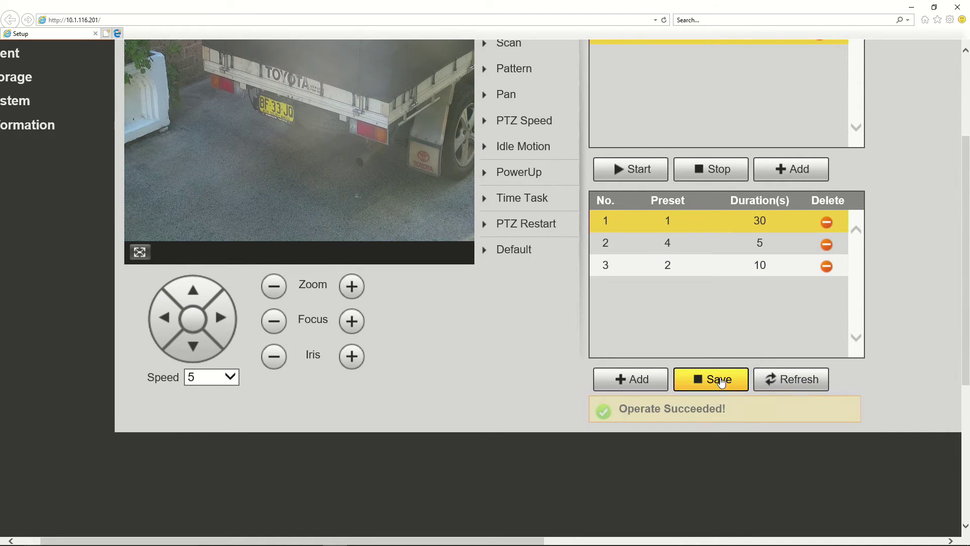
scroll(721, 382, "up", 3)
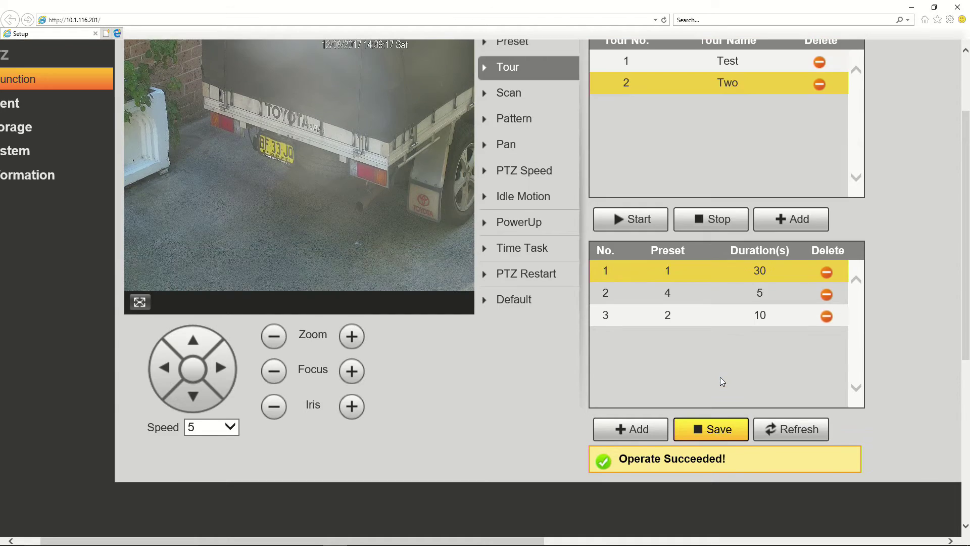
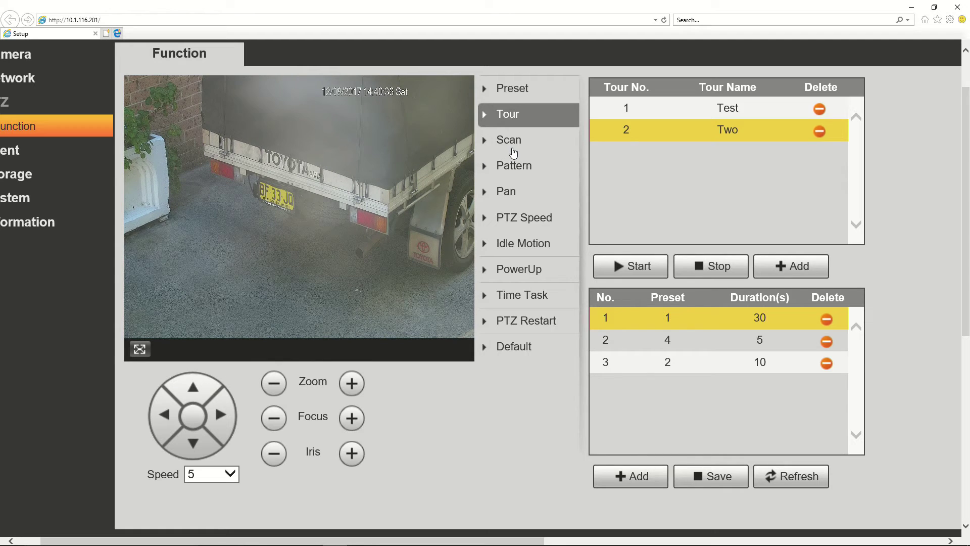
Show the Scan settings with scan number 1 kept at speed 5
left_click(511, 146)
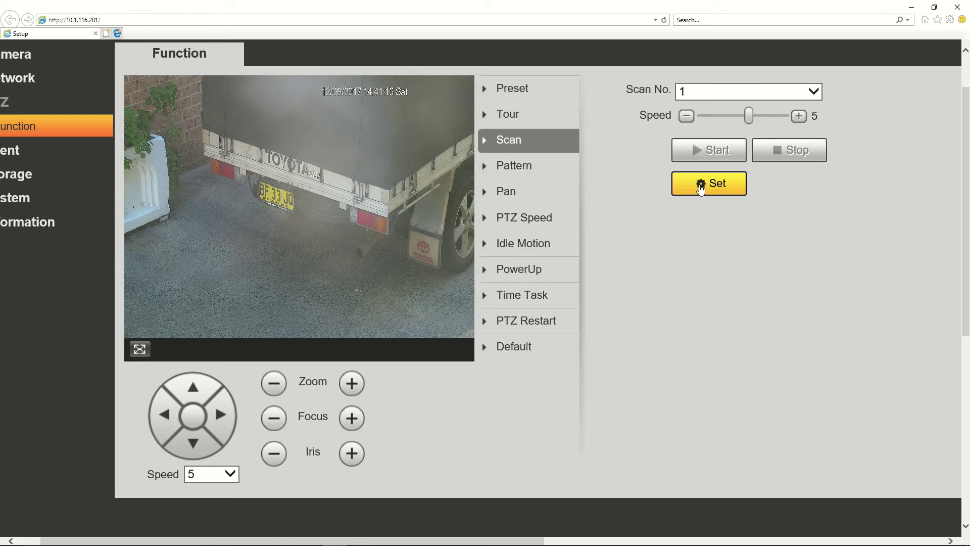
left_click(750, 95)
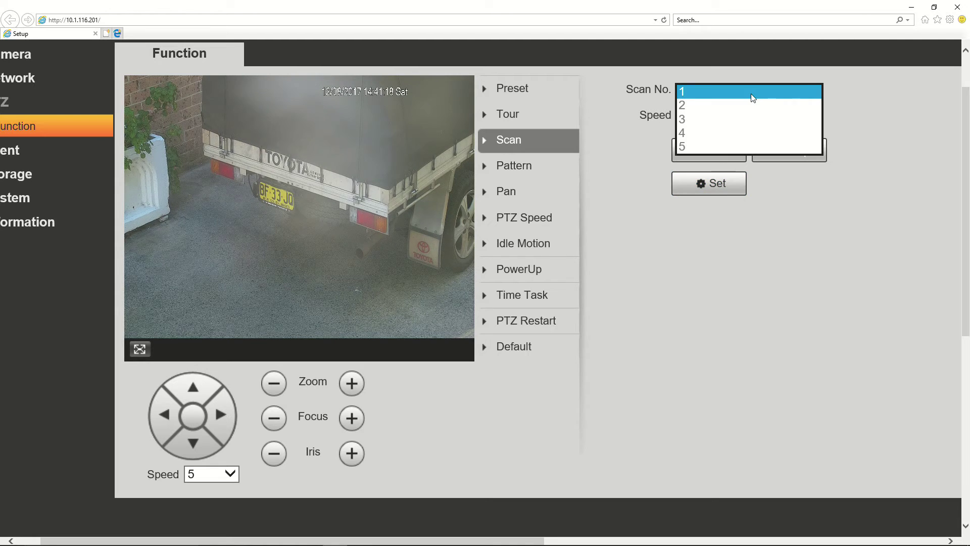
left_click(752, 94)
left_click(704, 247)
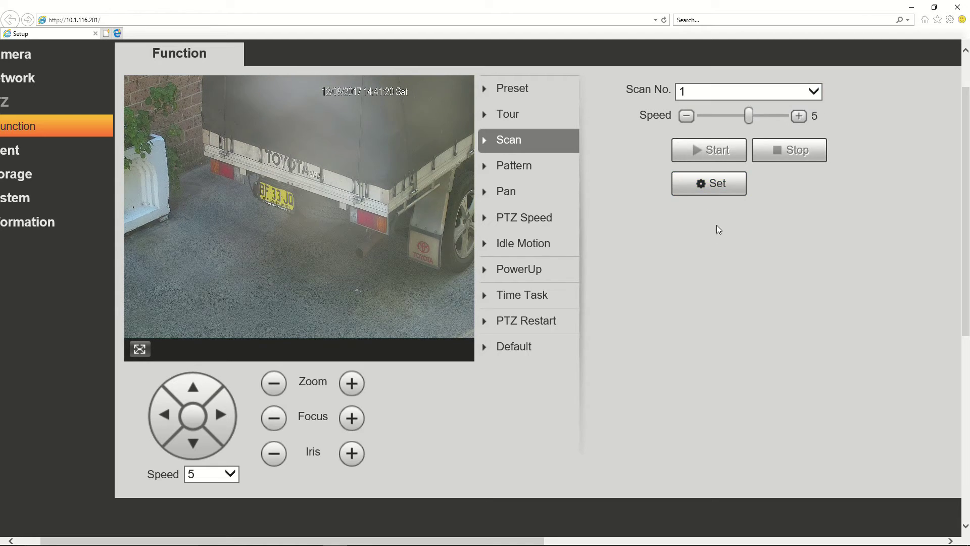
Set scan 1's left limit at the fence and its right limit at the far right end
left_click(718, 187)
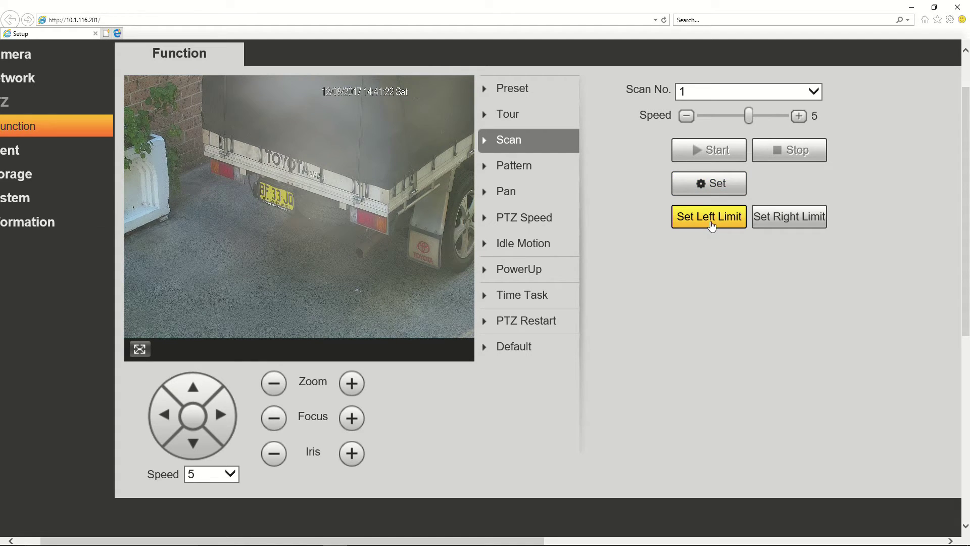
left_click(273, 391)
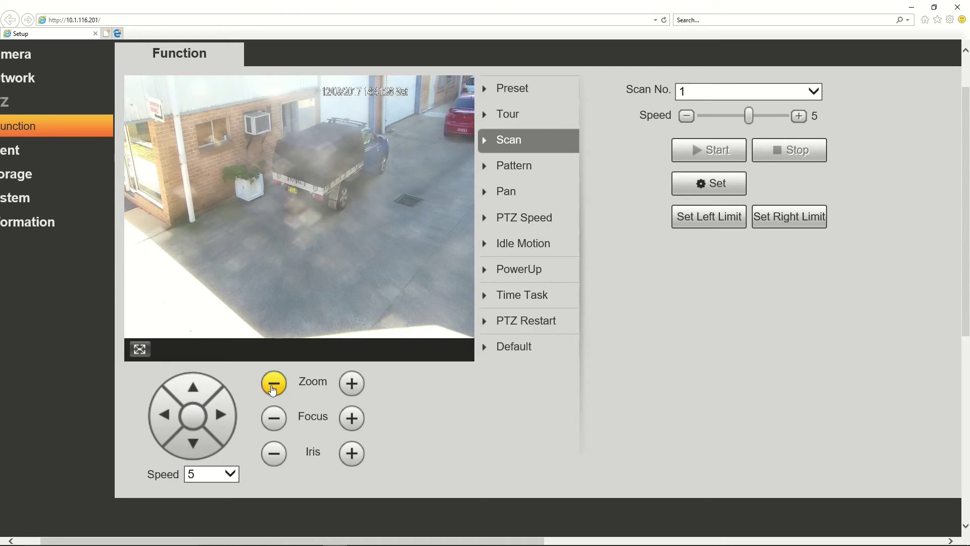
left_click(171, 427)
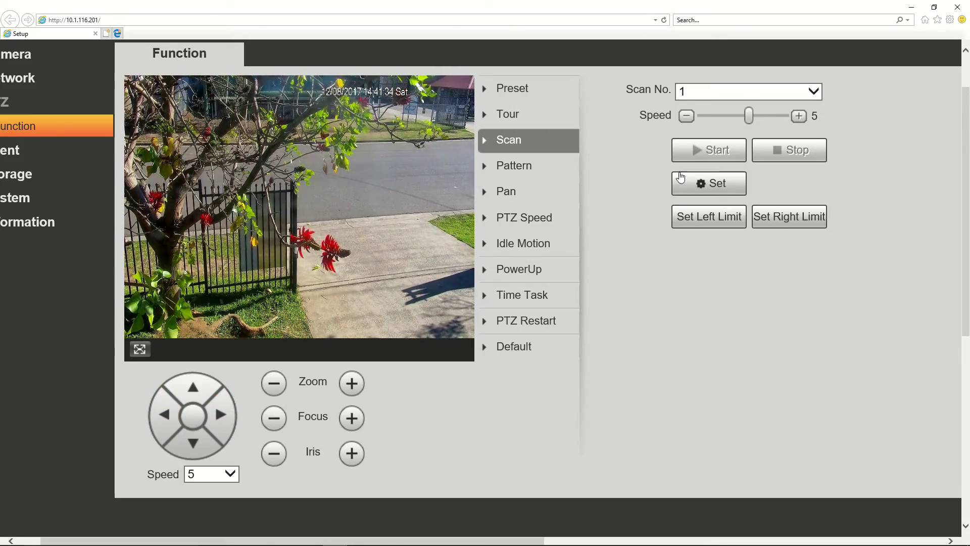
left_click(691, 178)
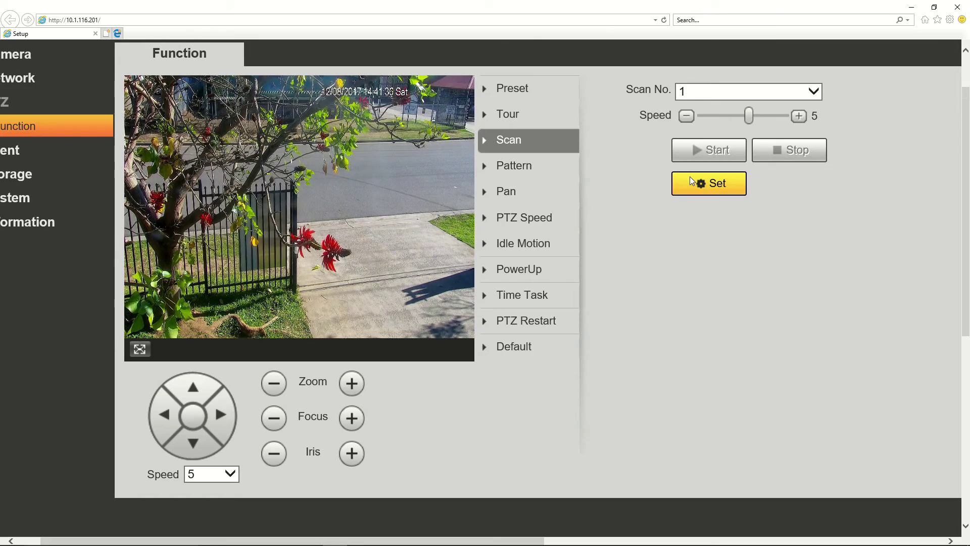
left_click(690, 179)
left_click(725, 226)
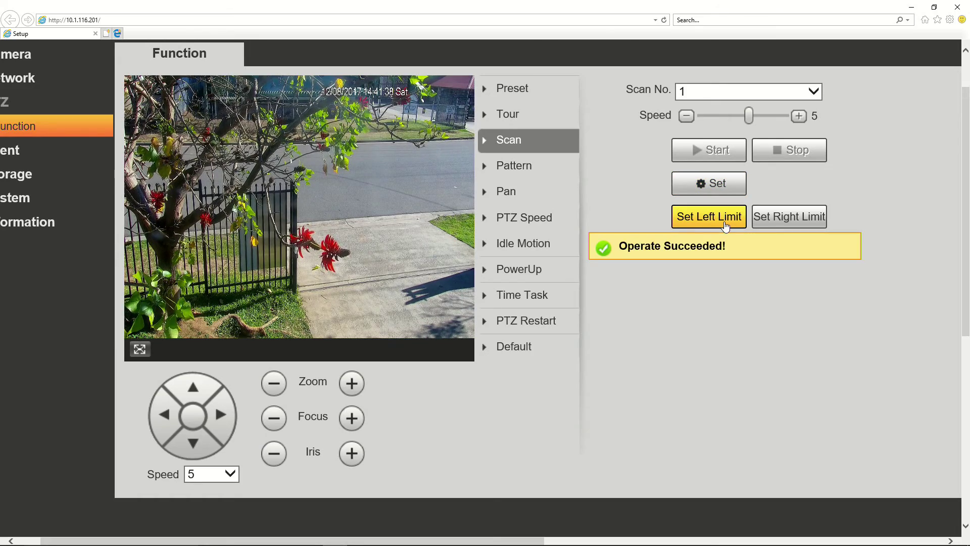
left_click(222, 417)
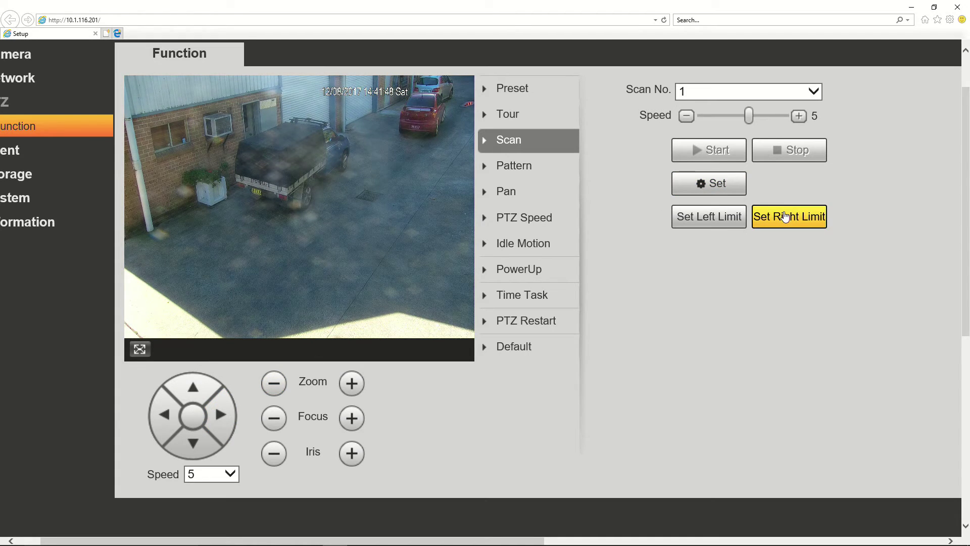
left_click(785, 216)
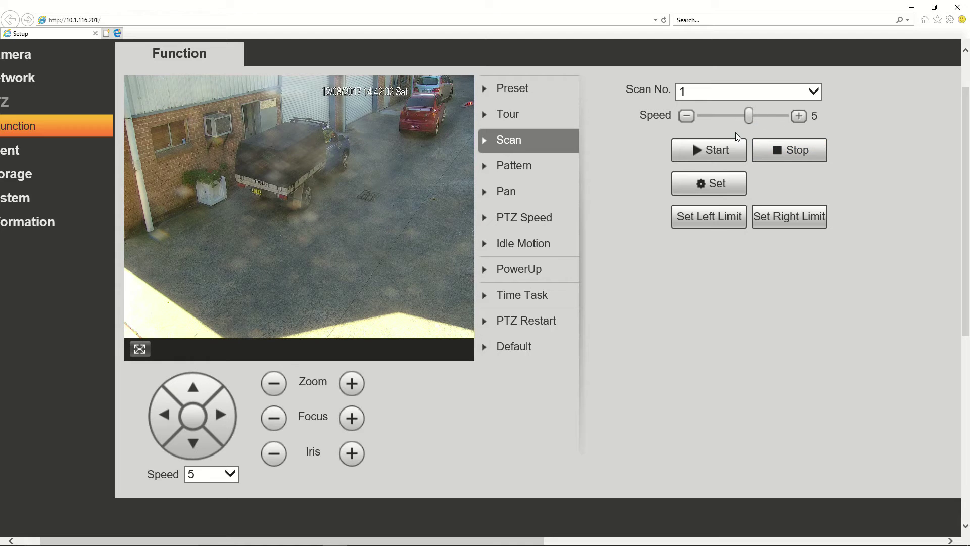
Run scan 1 at speed 5, then stop it
left_click(724, 147)
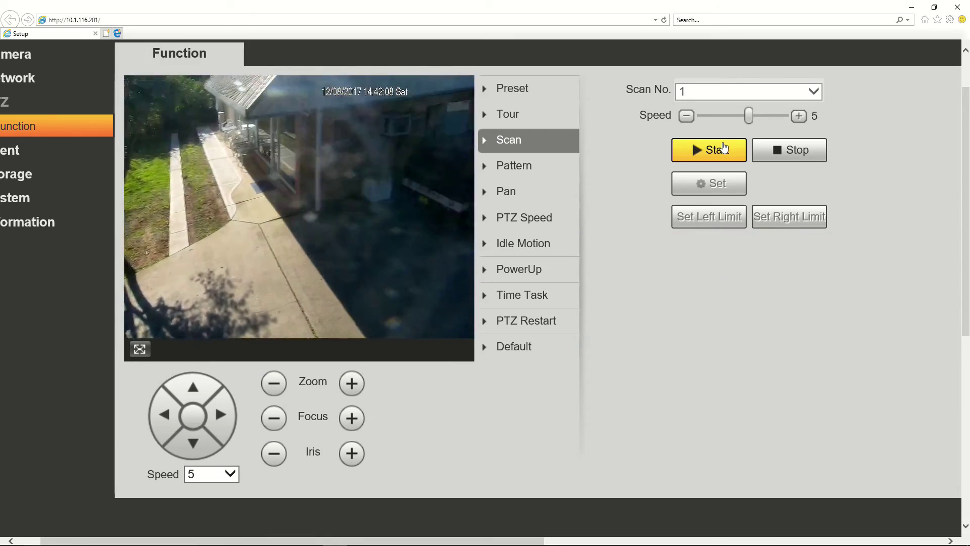
left_click(753, 161)
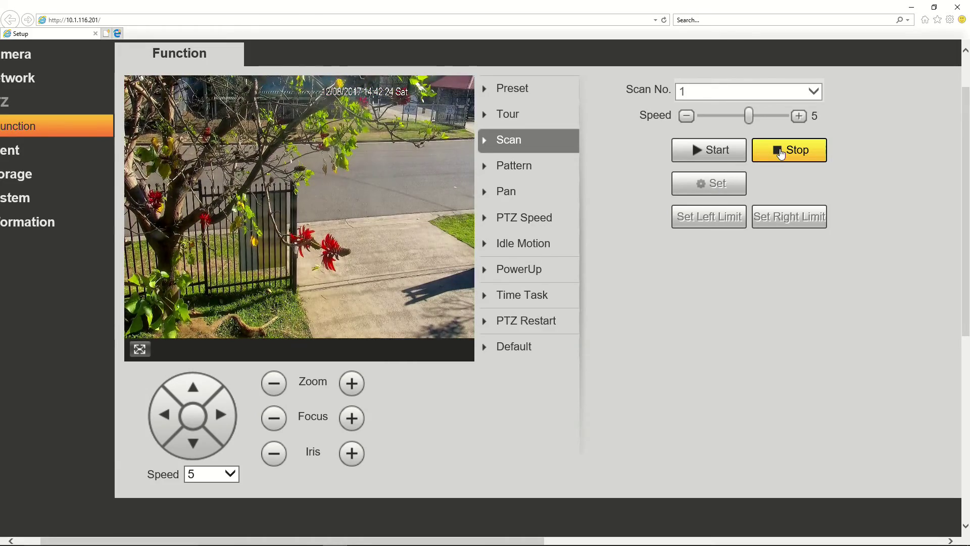
left_click(781, 153)
Lower scan 1's speed to 1, run it again, then stop it
left_click_drag(748, 127, 709, 125)
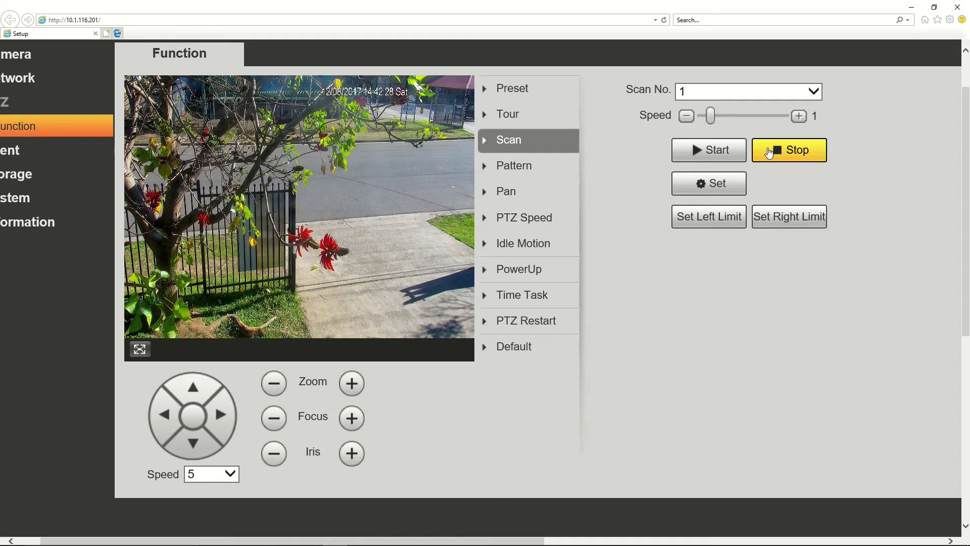
left_click(711, 158)
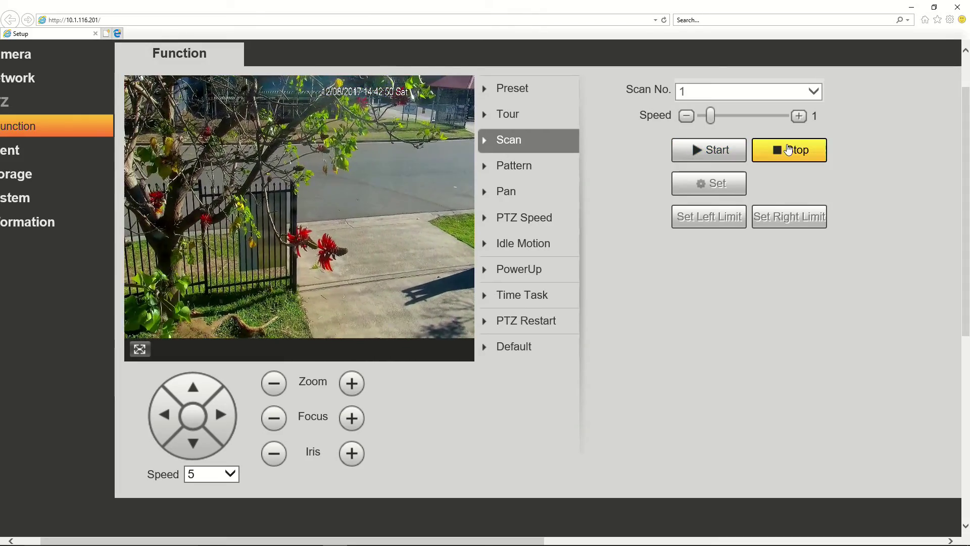
left_click(793, 150)
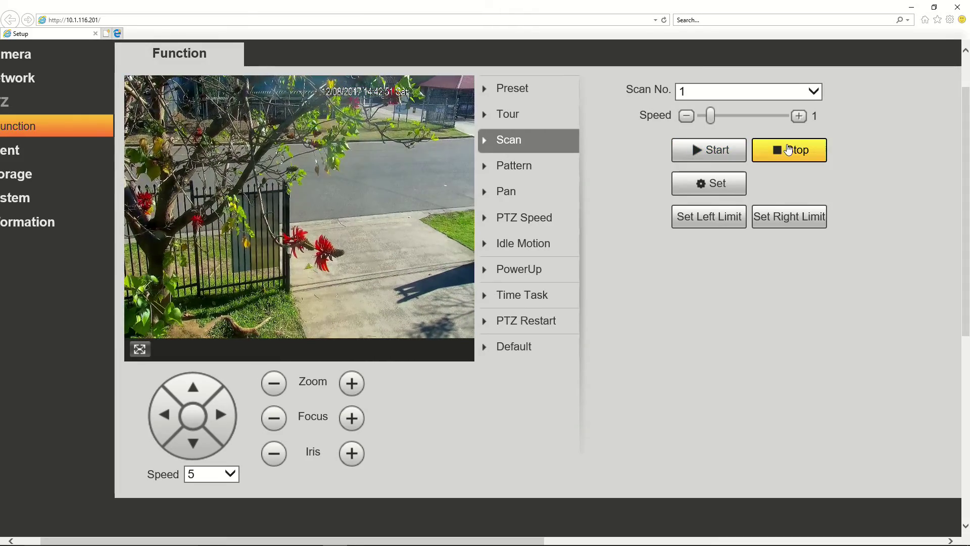
Select scan 2 and set its left limit at the green sign
left_click(810, 96)
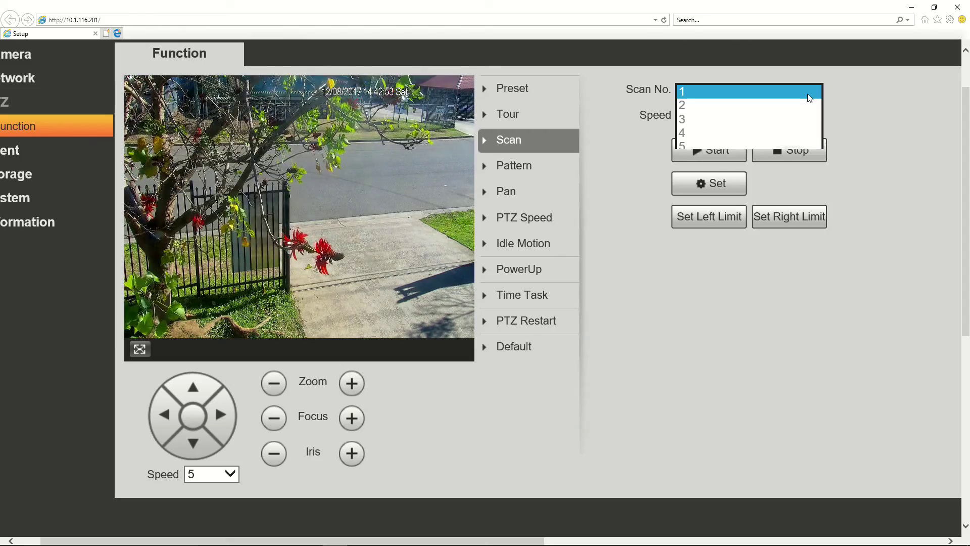
left_click(780, 105)
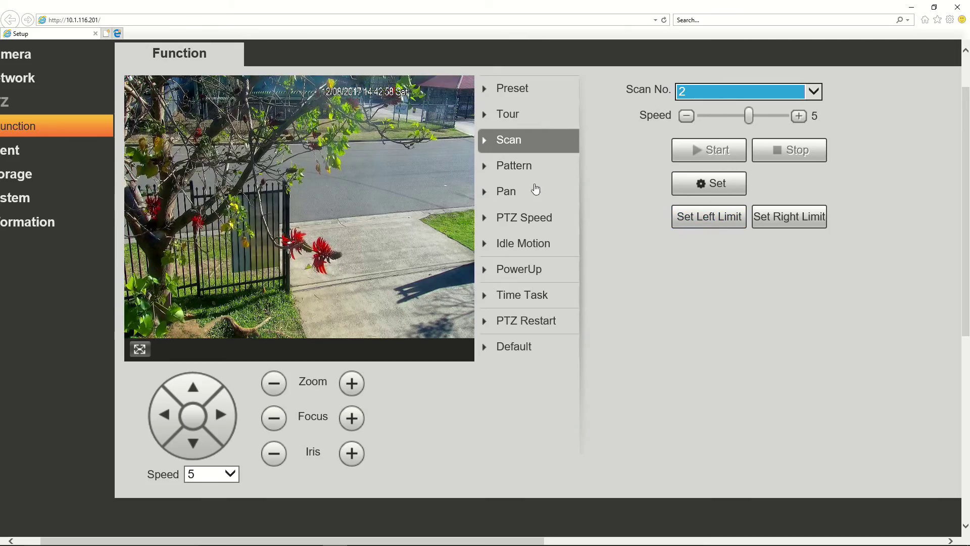
left_click(166, 422)
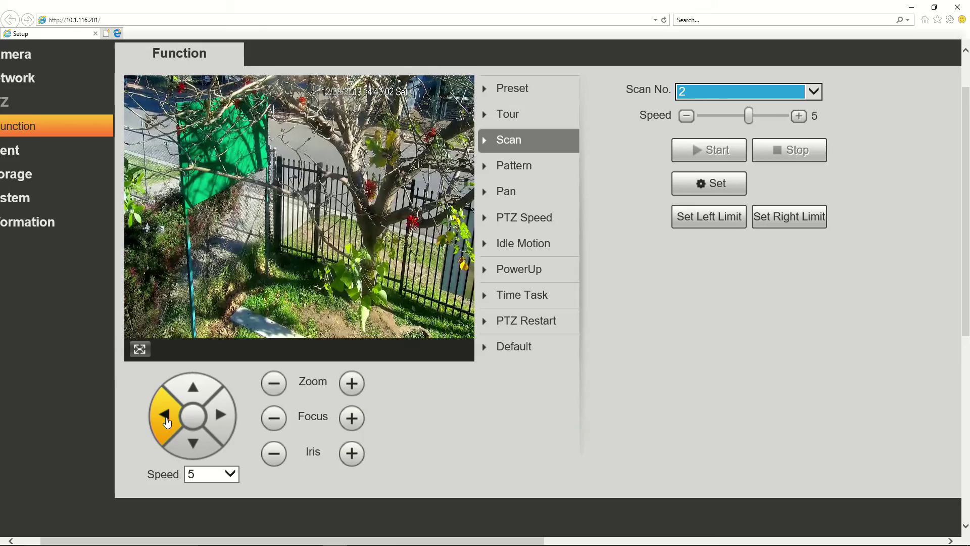
left_click(690, 218)
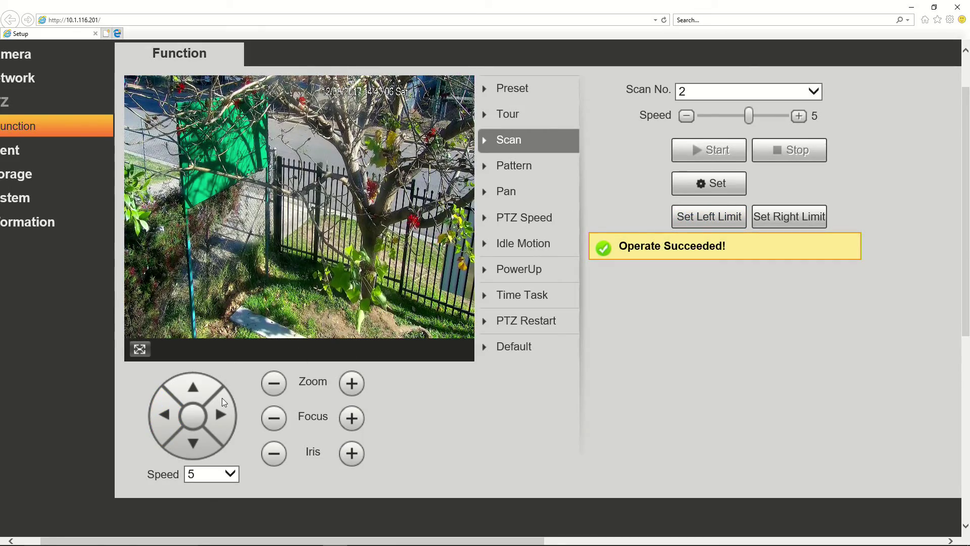
Set scan 2's right limit at the street, then run the scan and stop it
left_click(222, 424)
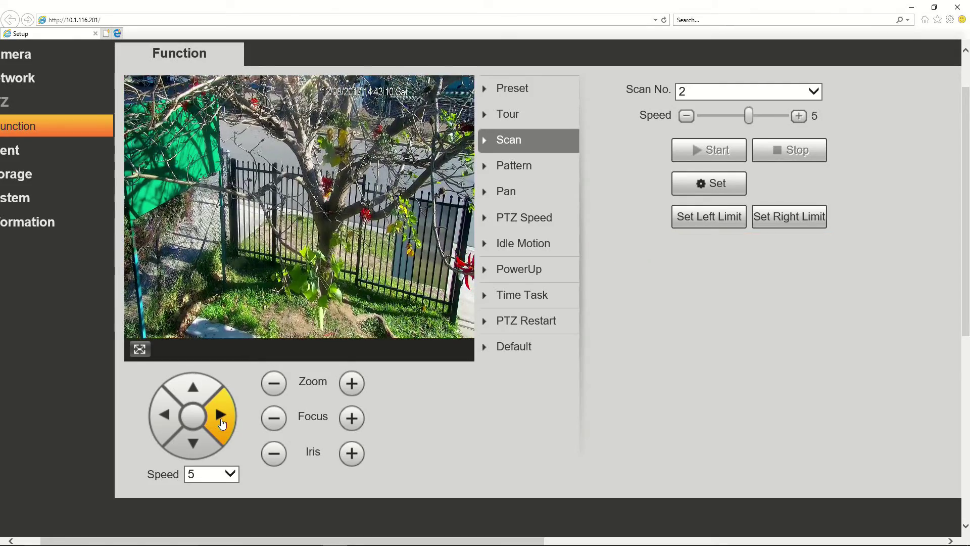
left_click(222, 423)
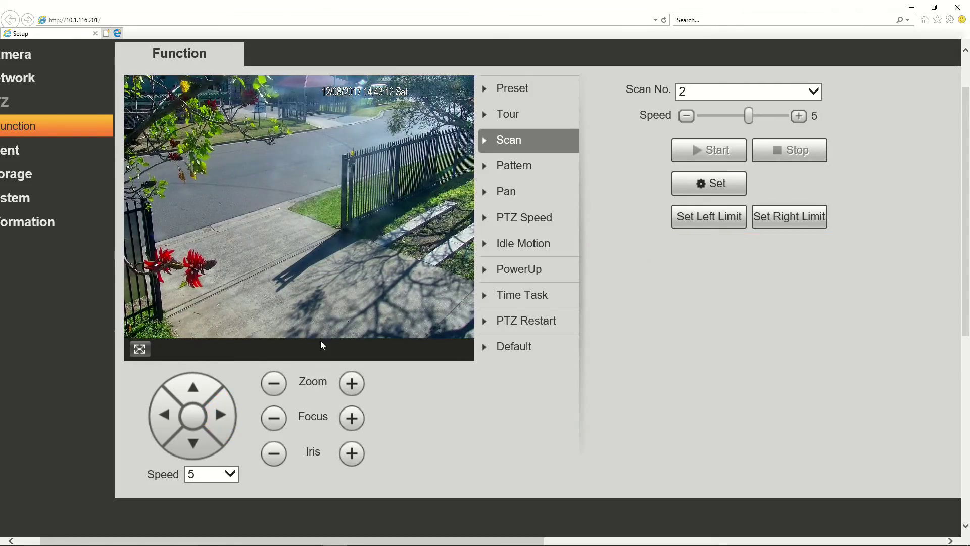
left_click(781, 215)
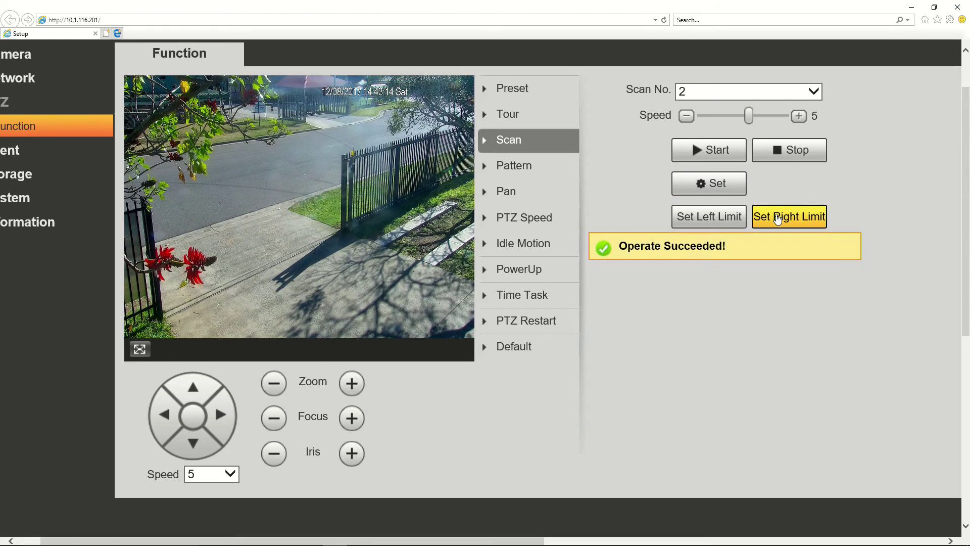
left_click(727, 151)
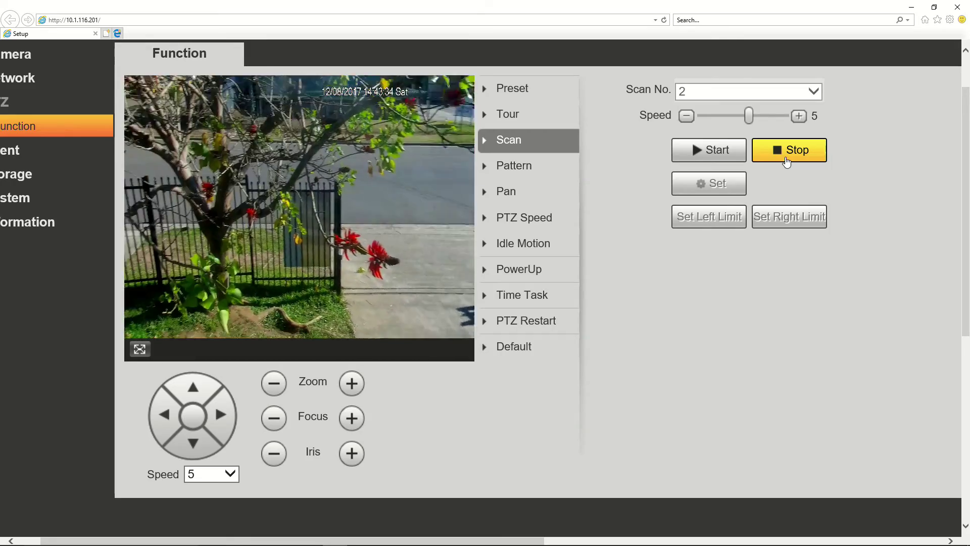
left_click(786, 160)
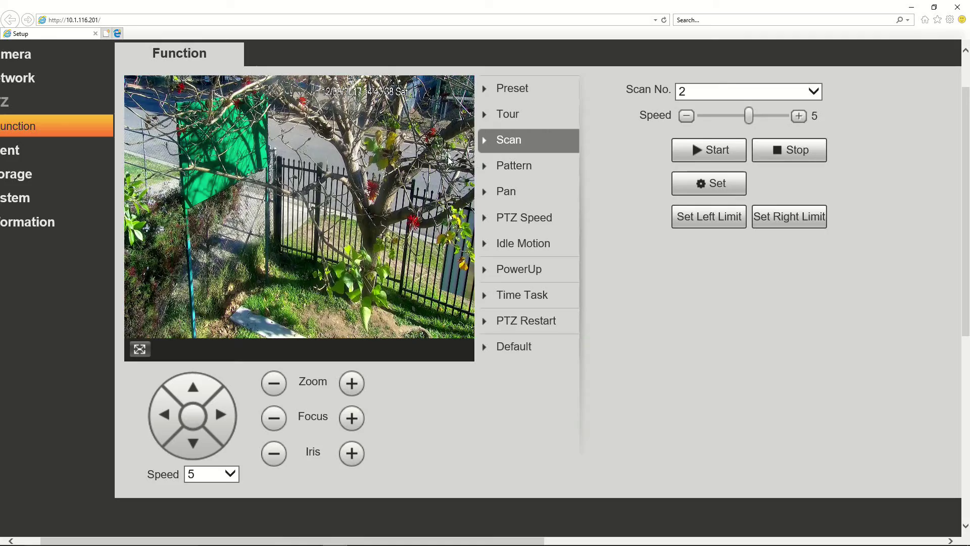
Open the Pattern settings and reveal the recording options for pattern 1
left_click(507, 171)
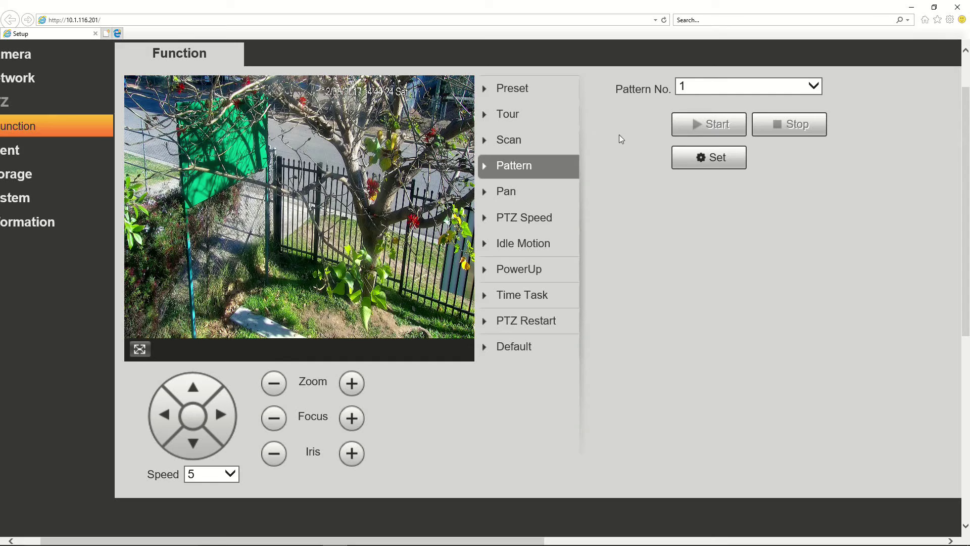
left_click(695, 159)
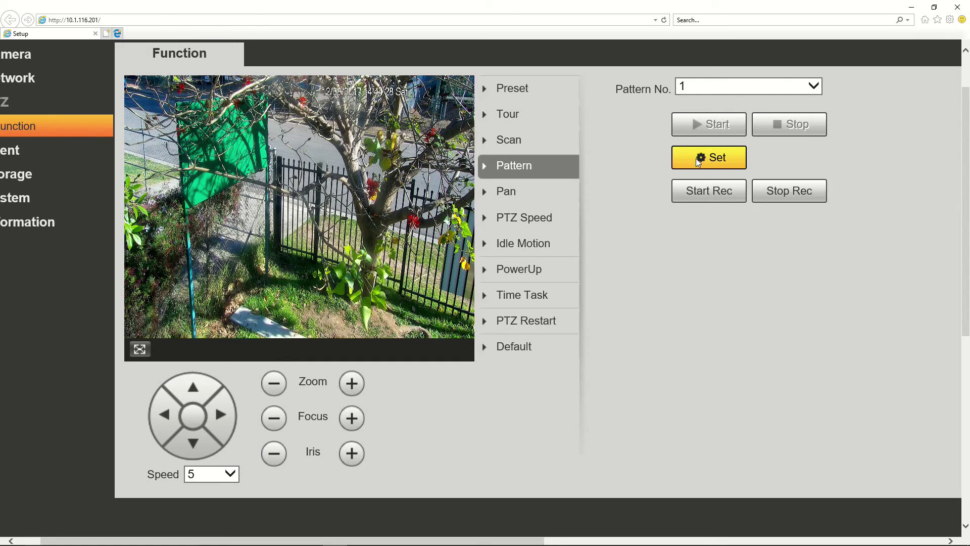
Start recording pattern 1: pan to the street, zoom on the road, tilt up to the fence
left_click(702, 197)
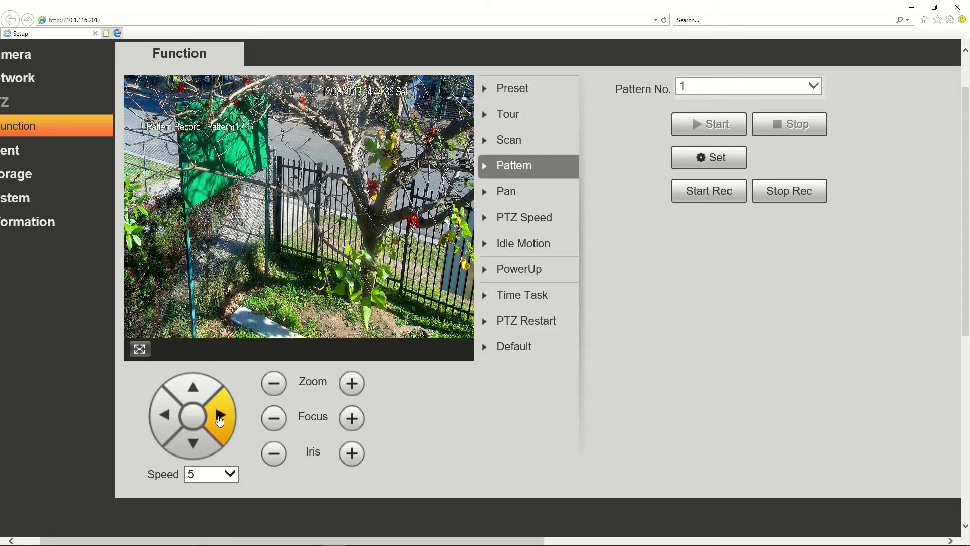
left_click(220, 418)
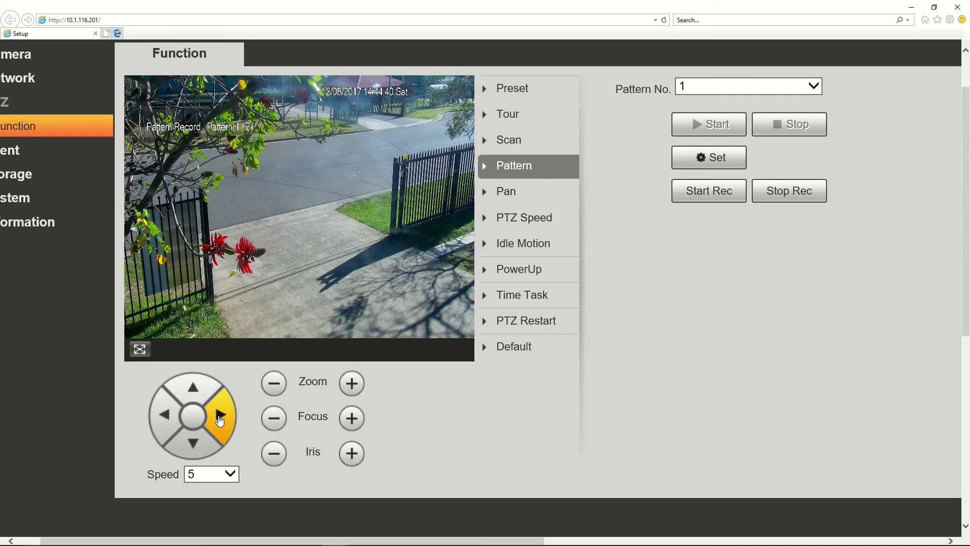
left_click(353, 383)
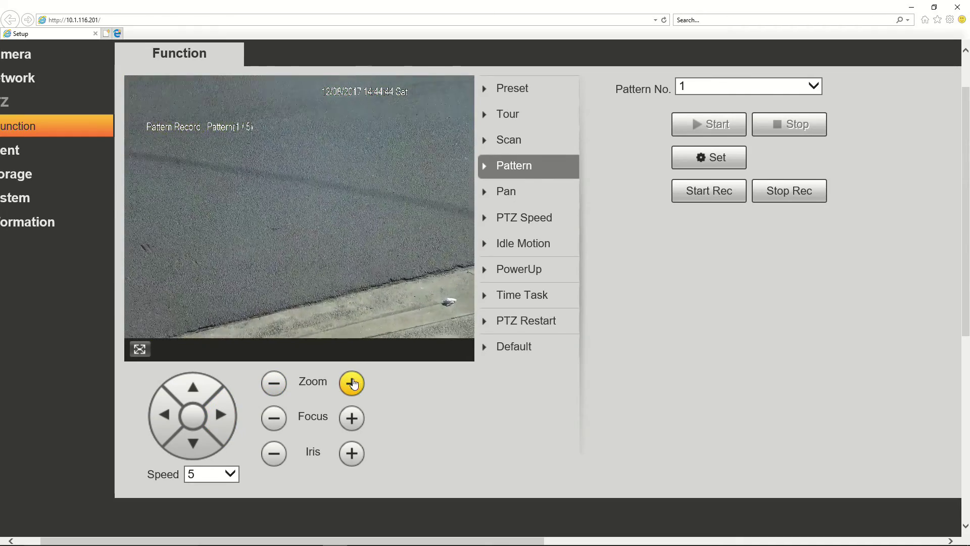
left_click(182, 391)
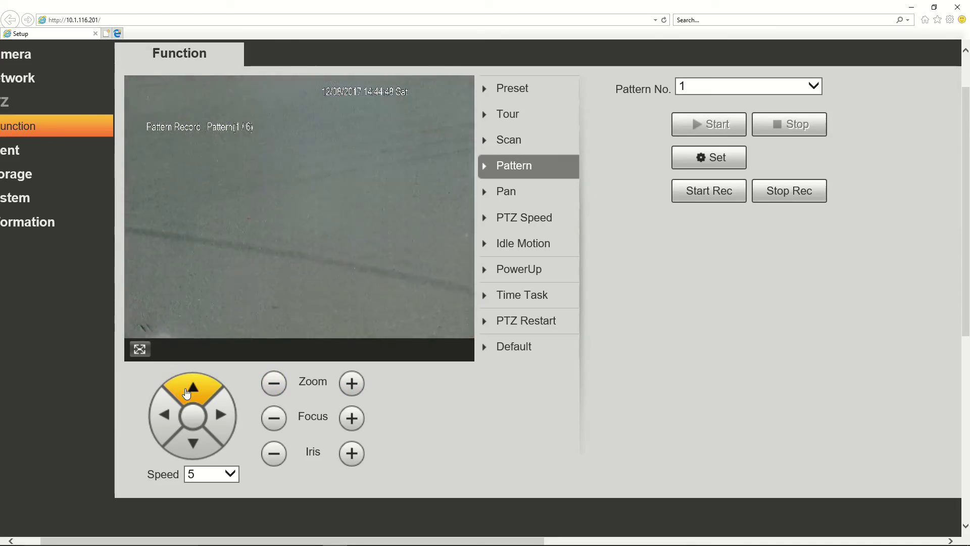
left_click(187, 393)
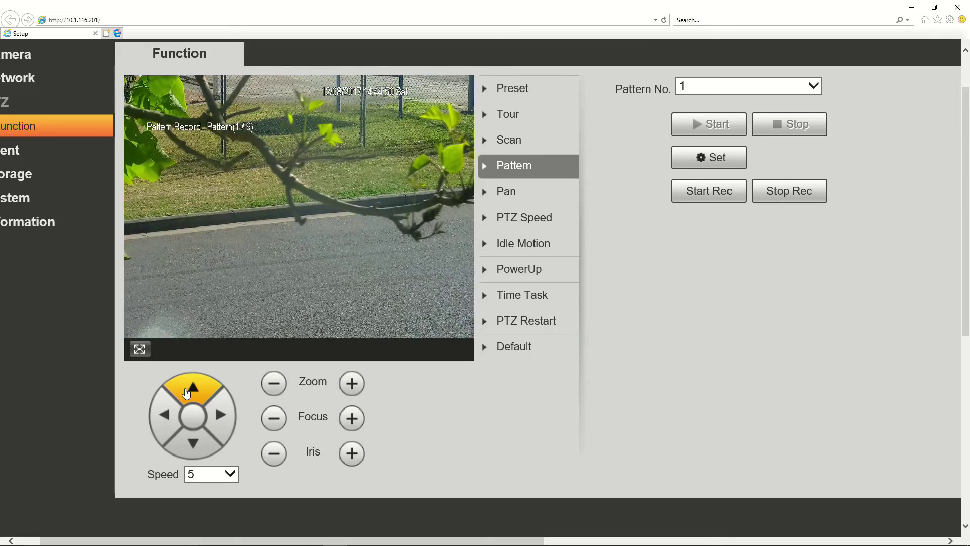
left_click(187, 393)
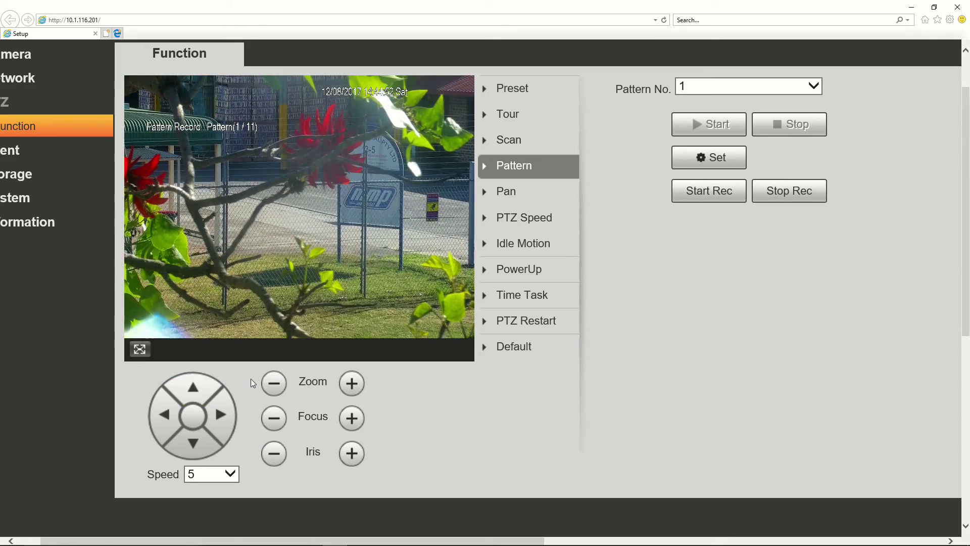
left_click(352, 383)
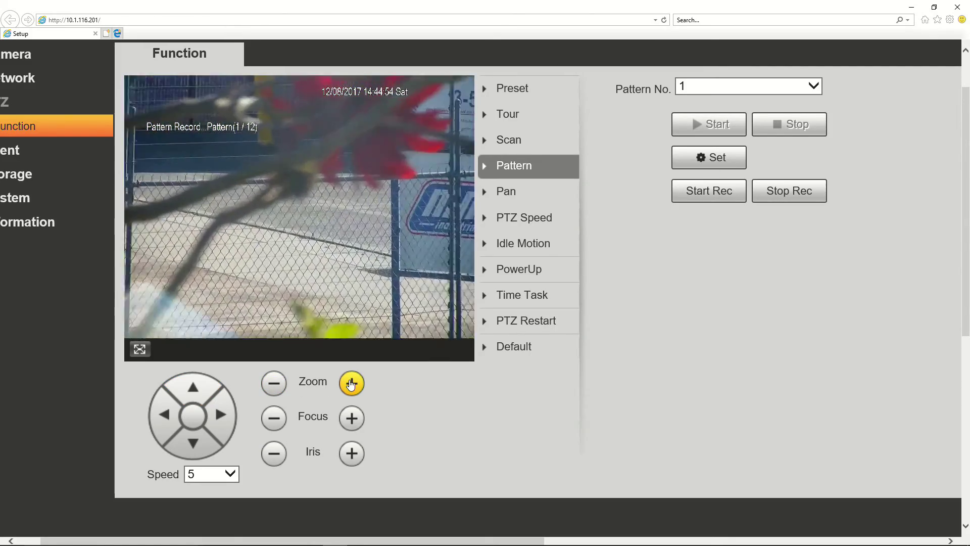
left_click(222, 417)
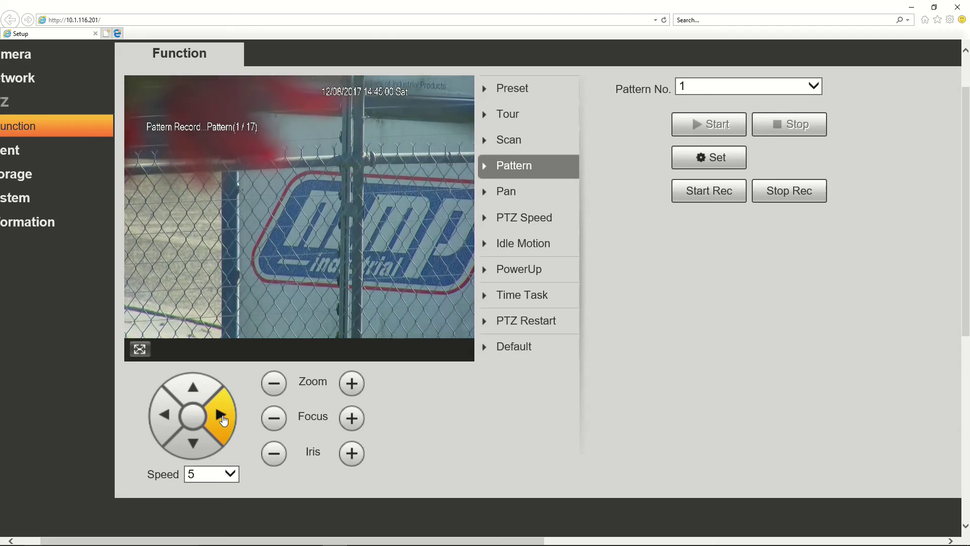
Zoom out, pan toward the building, zoom on the brick wall, tilt, then stop recording
left_click(275, 385)
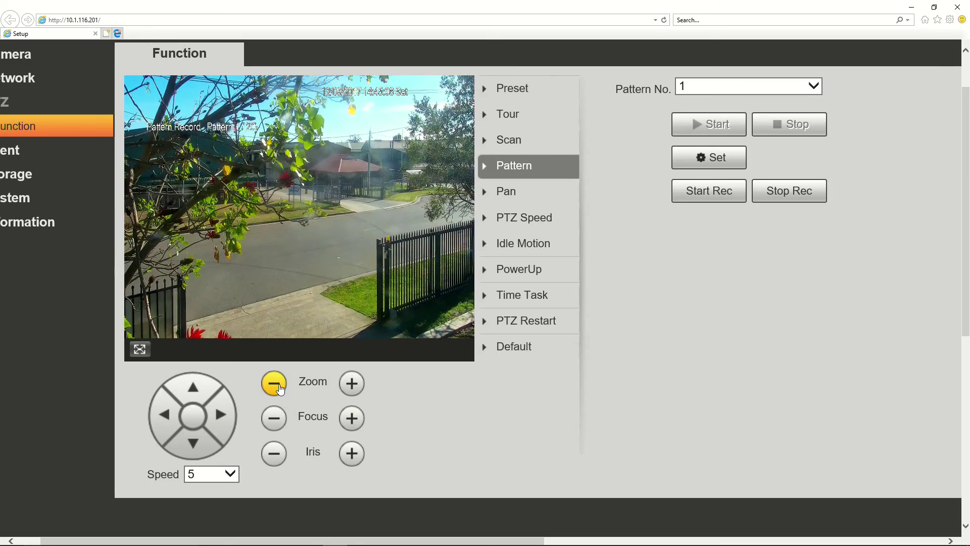
left_click(222, 412)
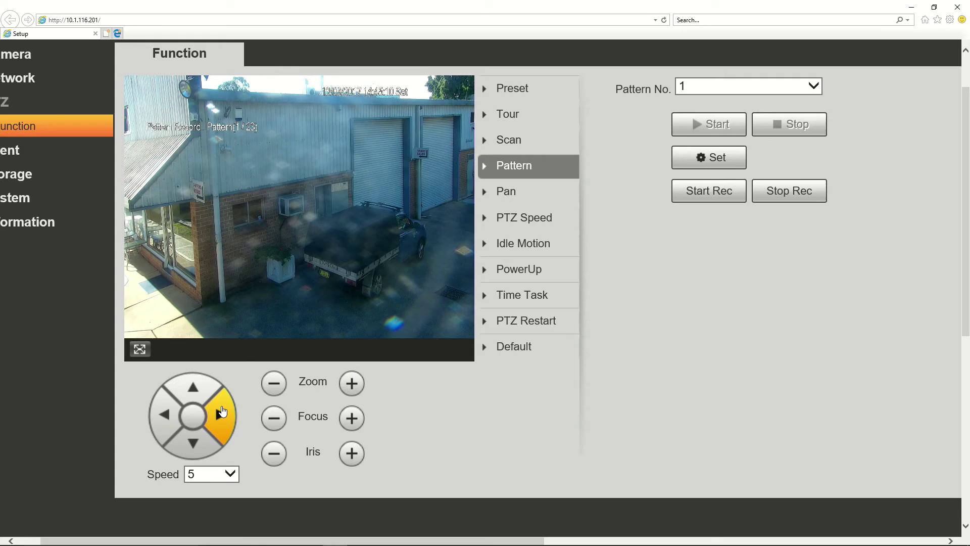
left_click(162, 416)
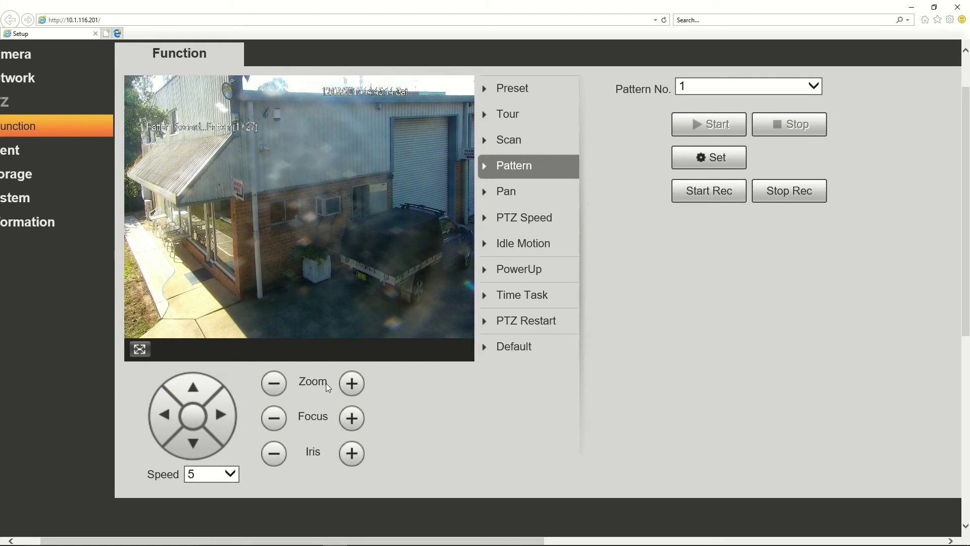
left_click(352, 389)
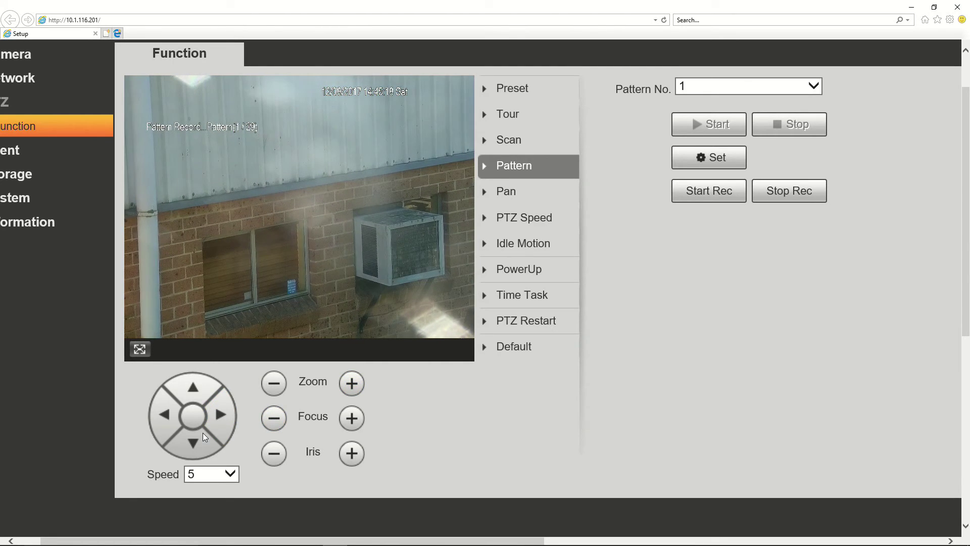
left_click(194, 443)
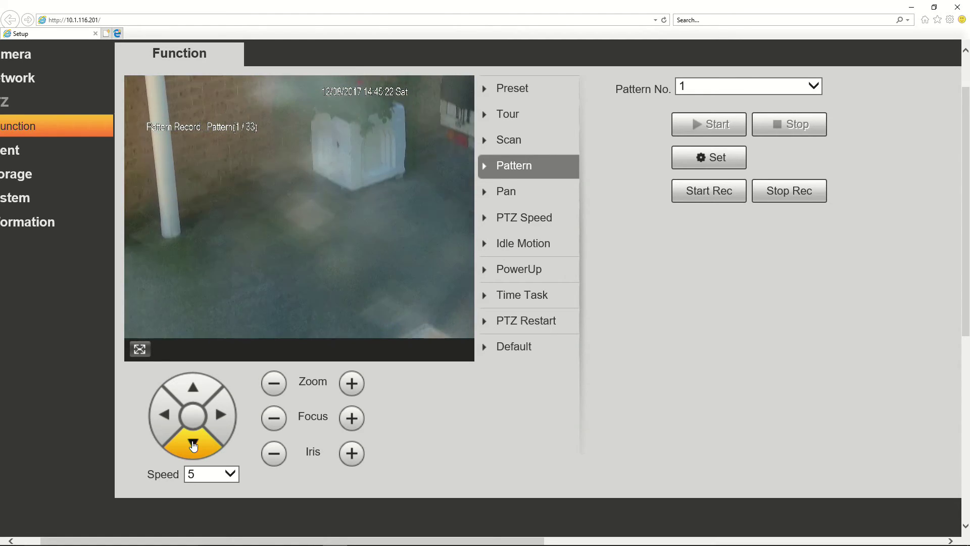
left_click(193, 389)
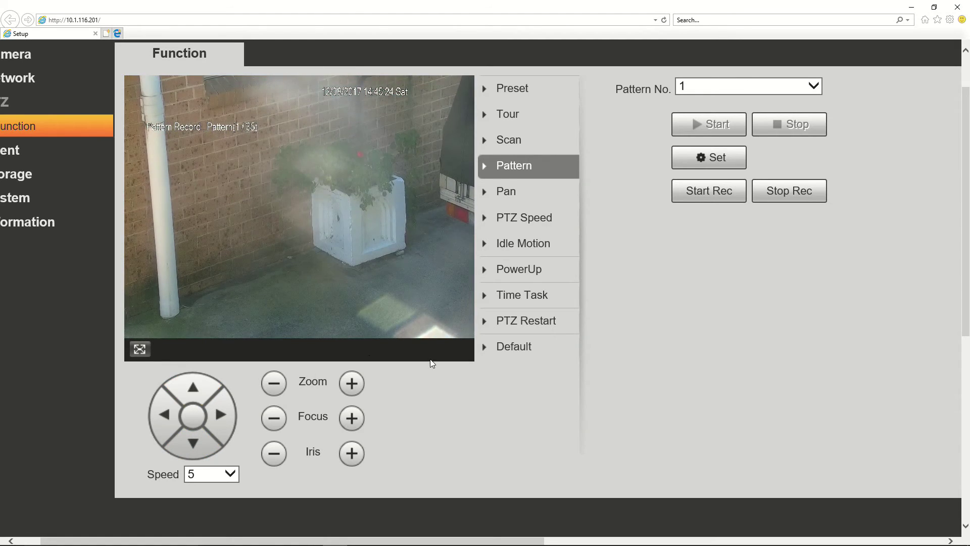
left_click(811, 197)
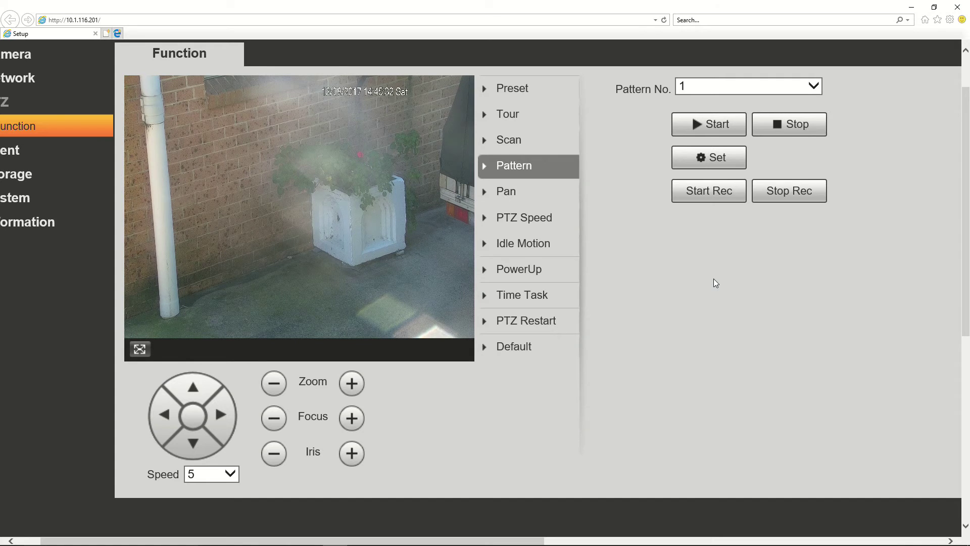
Play back pattern 1 so the camera replays its recorded pans, tilts and zooms
left_click(697, 132)
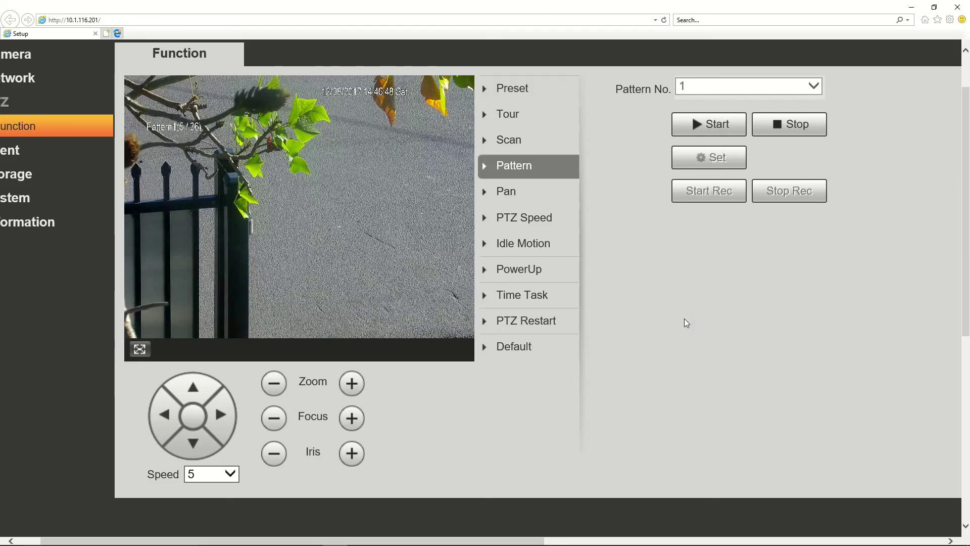
Stop pattern 1's playback and set Pattern No. to 2
left_click(798, 127)
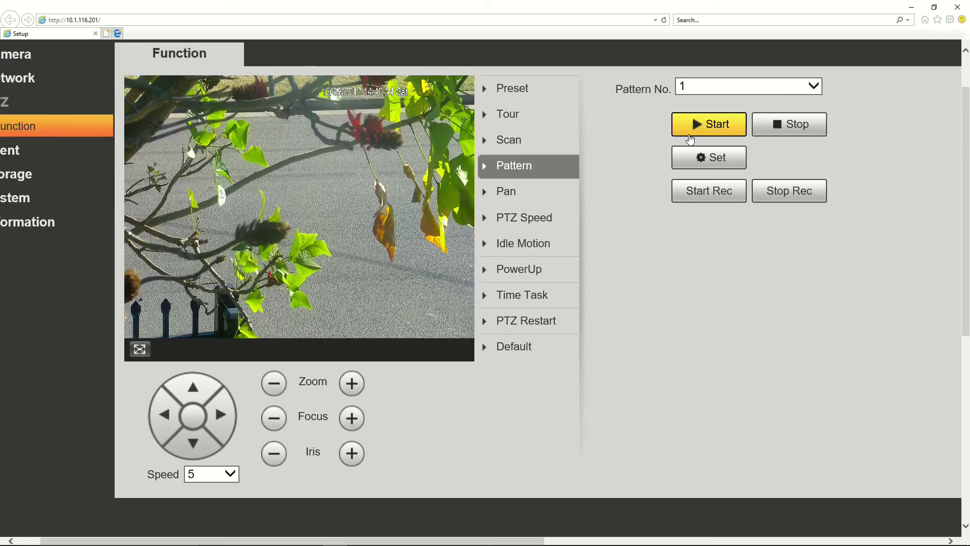
left_click(720, 83)
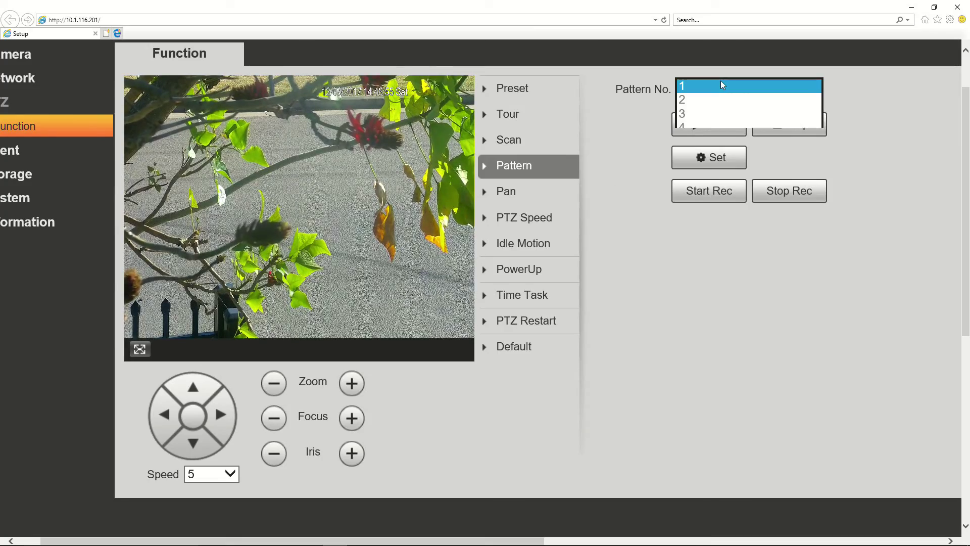
left_click(694, 101)
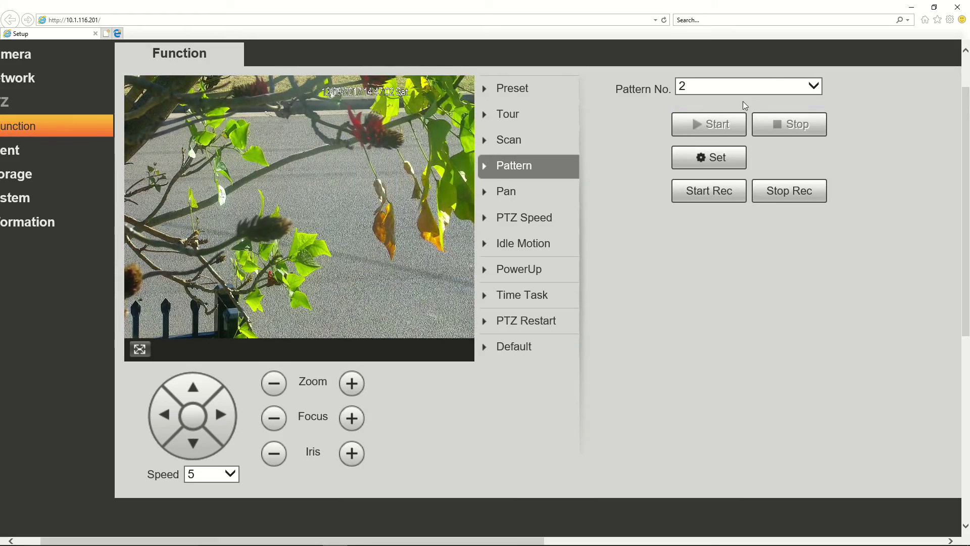
left_click(752, 87)
left_click(738, 74)
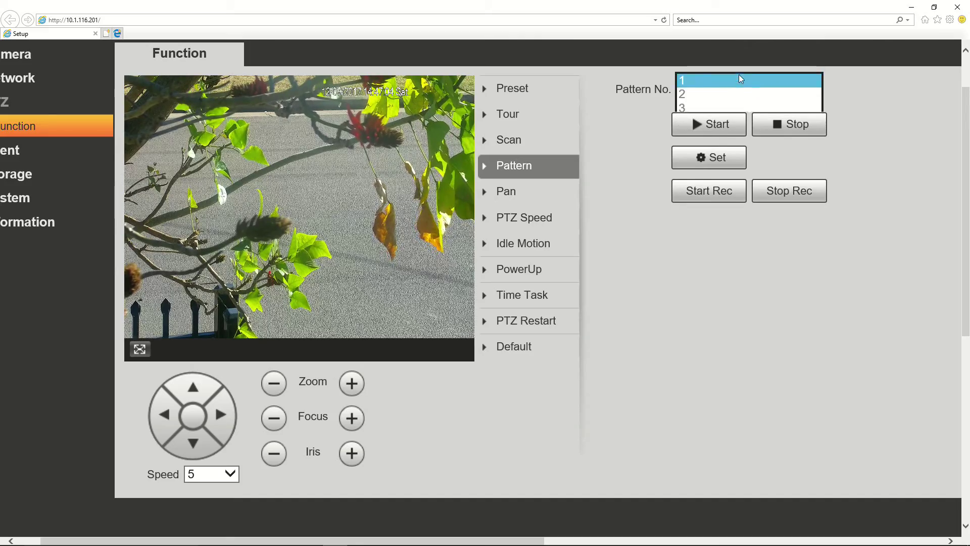
left_click(644, 191)
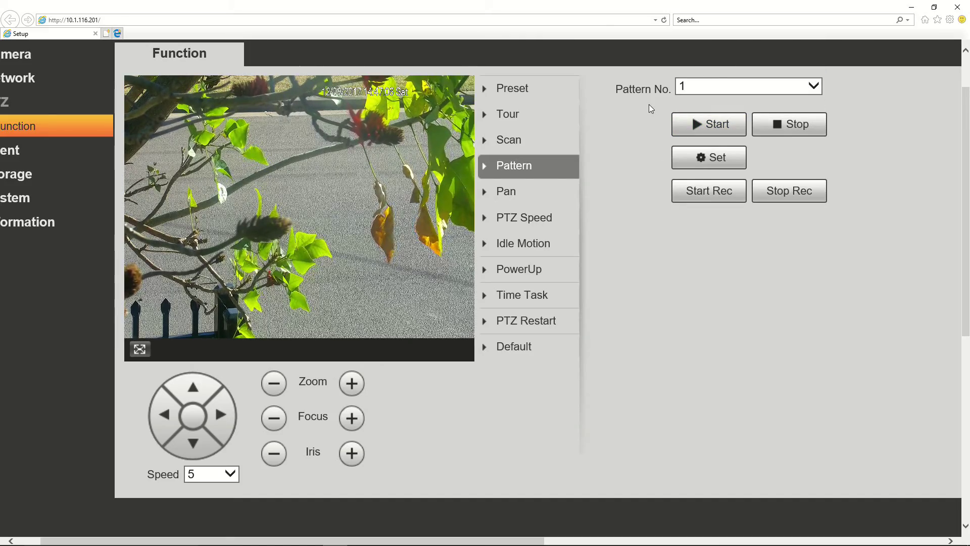
left_click(701, 89)
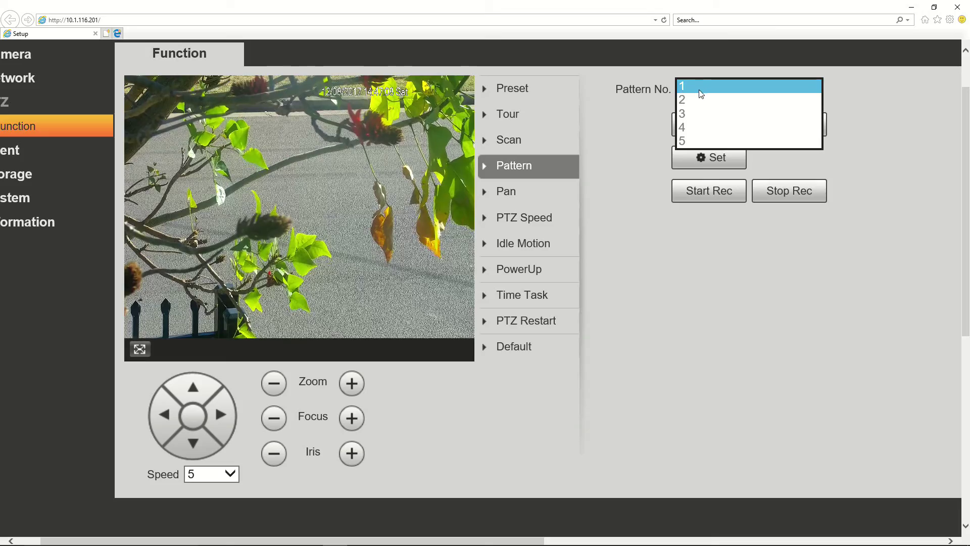
left_click(691, 99)
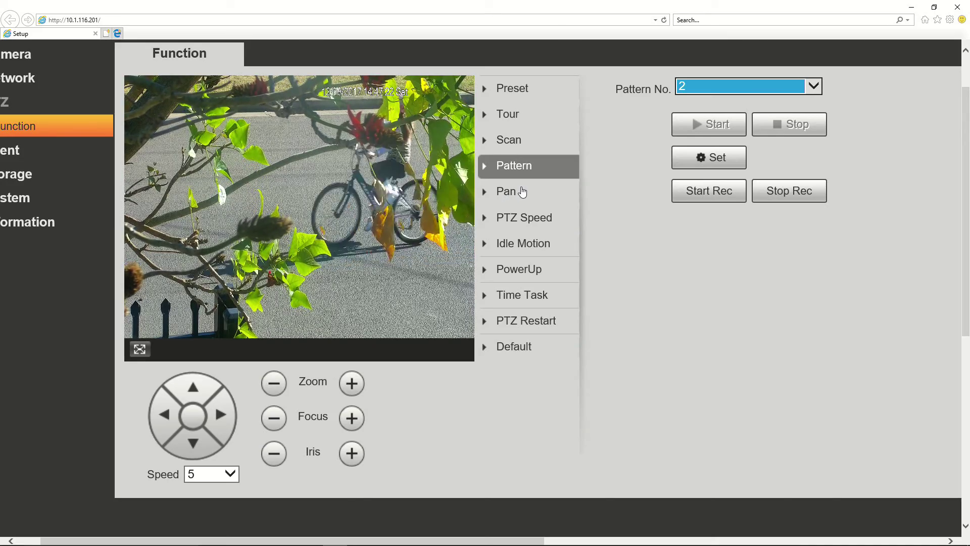
Open the Pan settings and test auto pan at speed 5
left_click(505, 196)
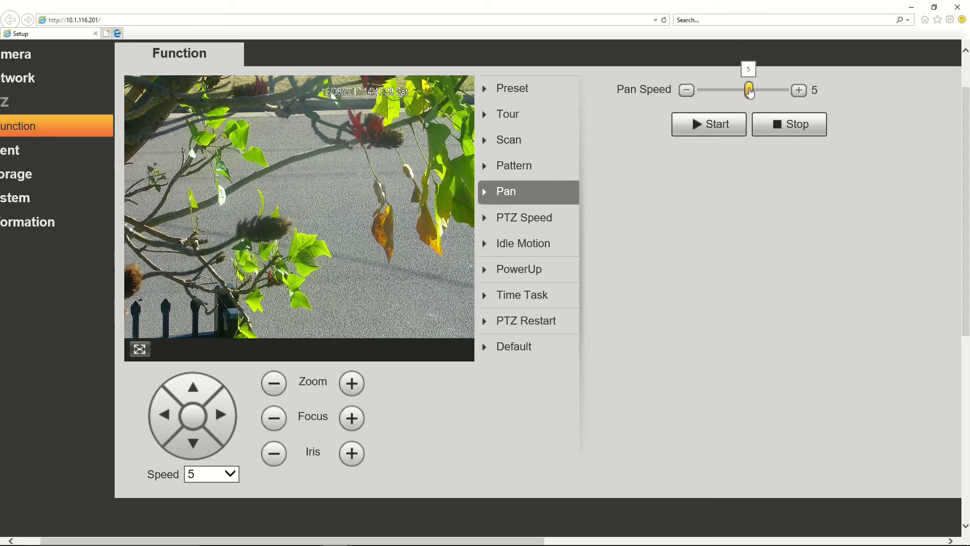
left_click(271, 392)
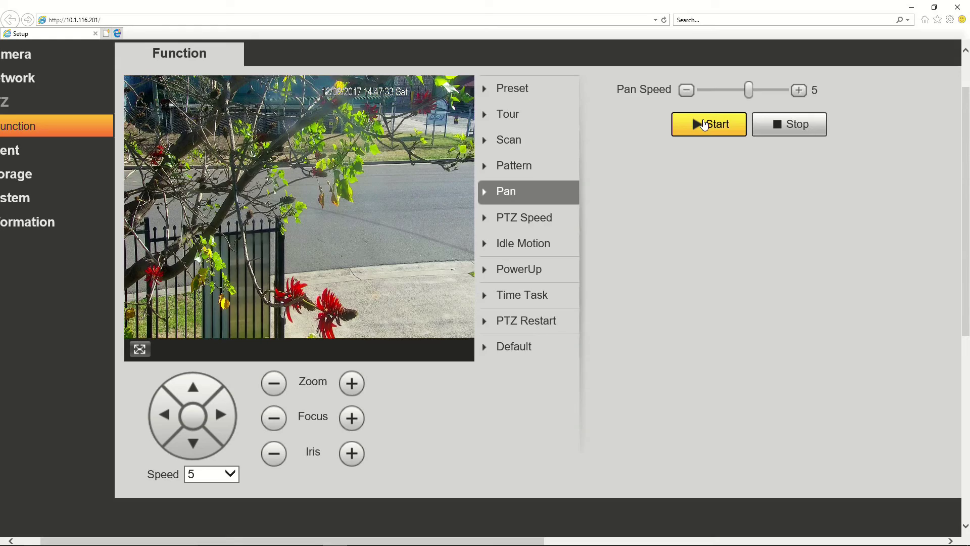
left_click(705, 125)
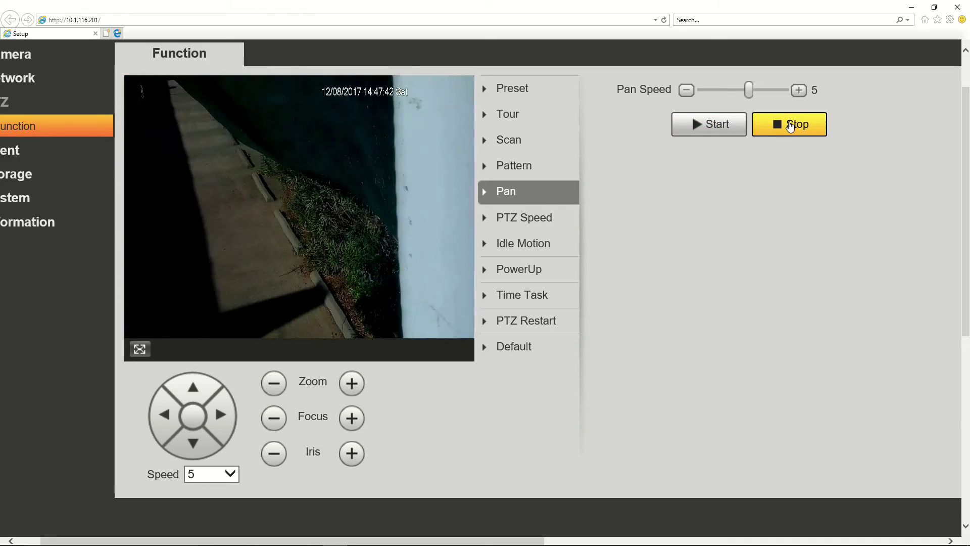
left_click(790, 125)
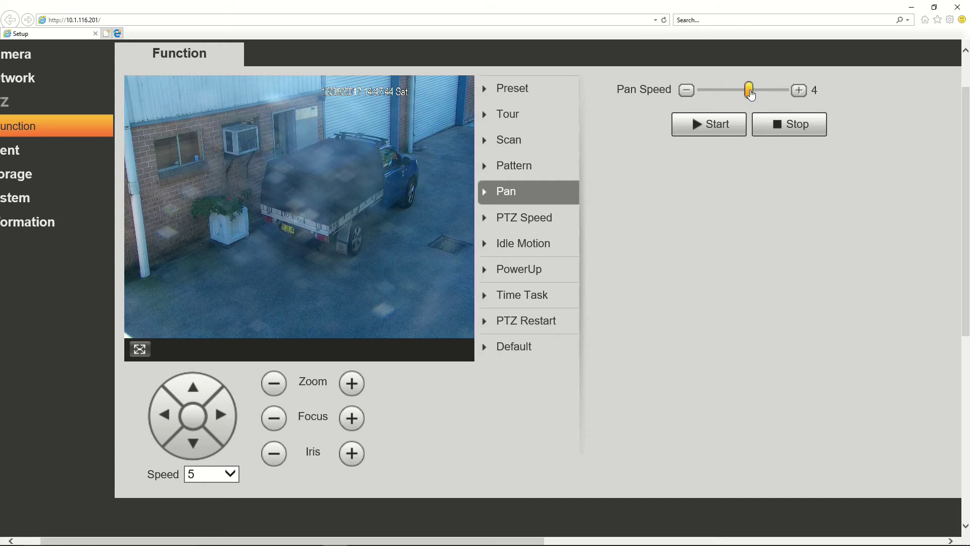
Retest auto pan at lower speeds, finishing at pan speed 1, and show the PTZ Speed options
left_click(703, 126)
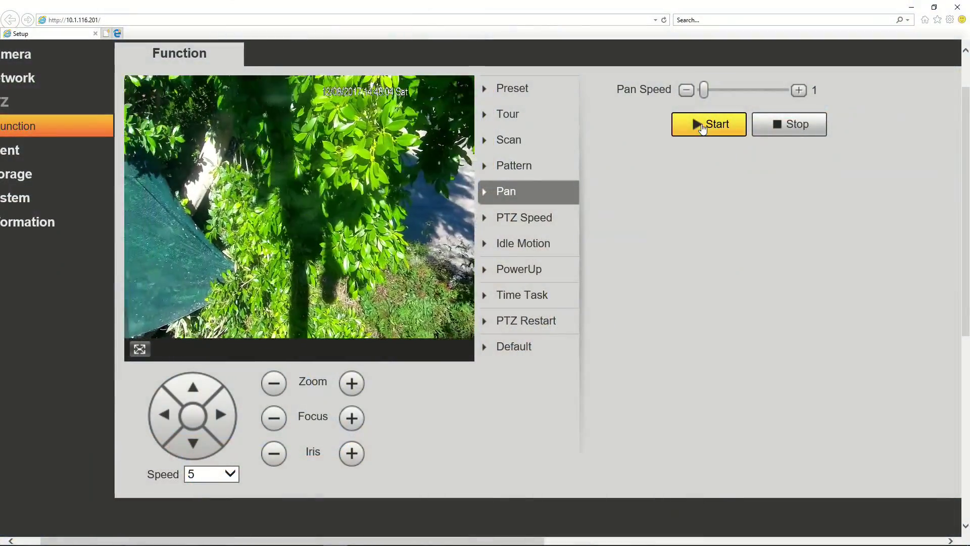
left_click(784, 131)
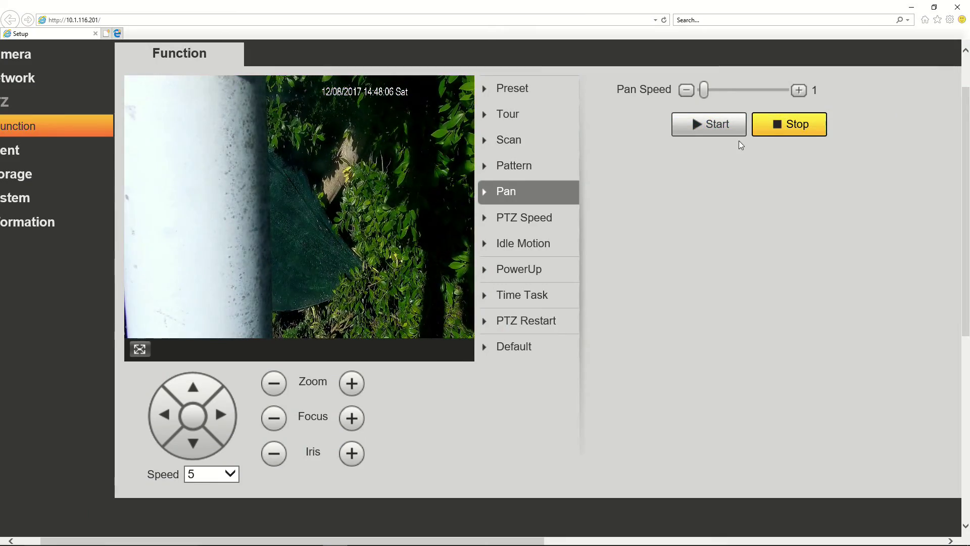
left_click(706, 127)
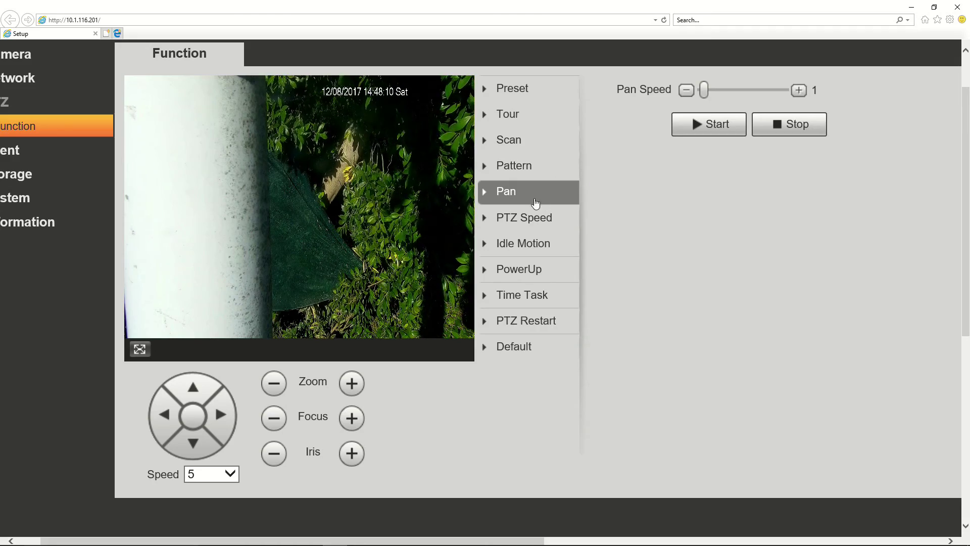
left_click(514, 218)
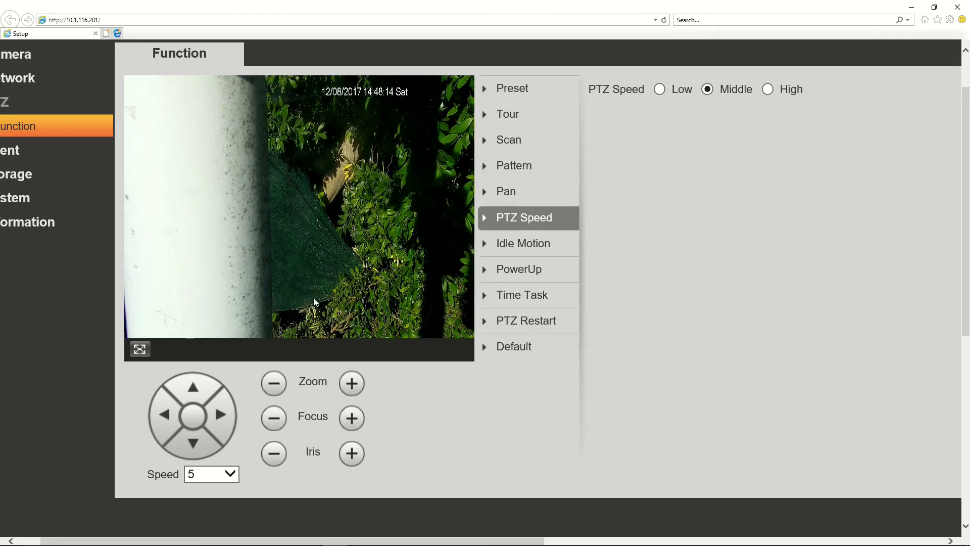
Set PTZ speed to High and pan the camera left and right to compare
left_click(172, 416)
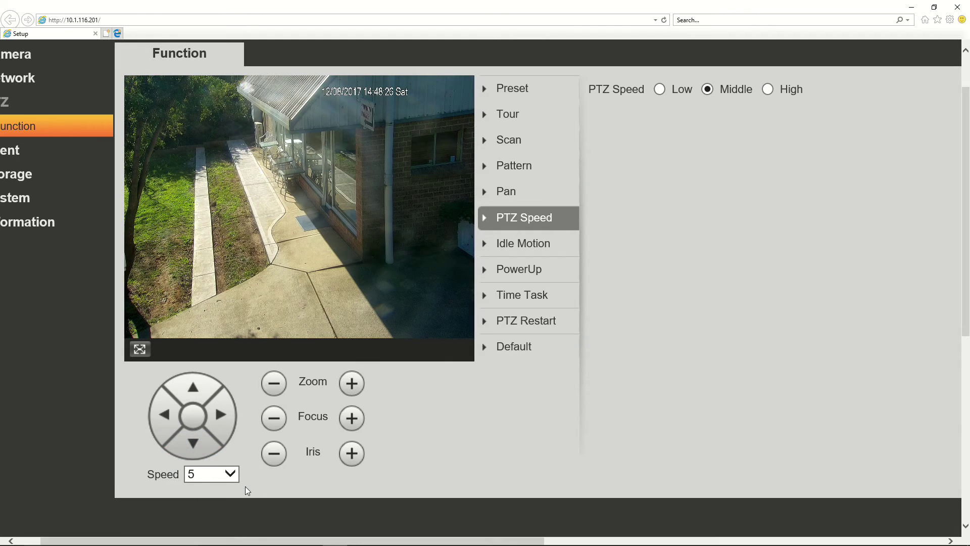
left_click(274, 453)
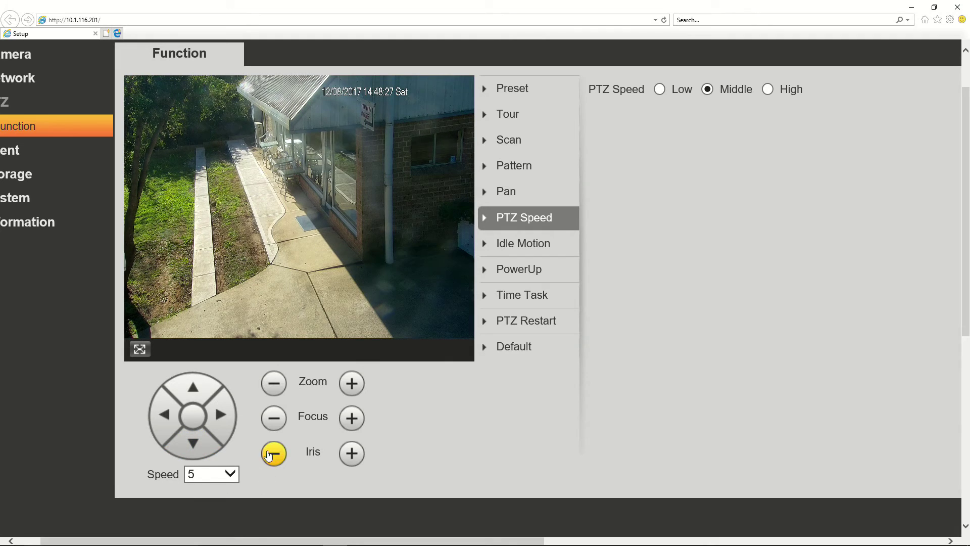
left_click(768, 89)
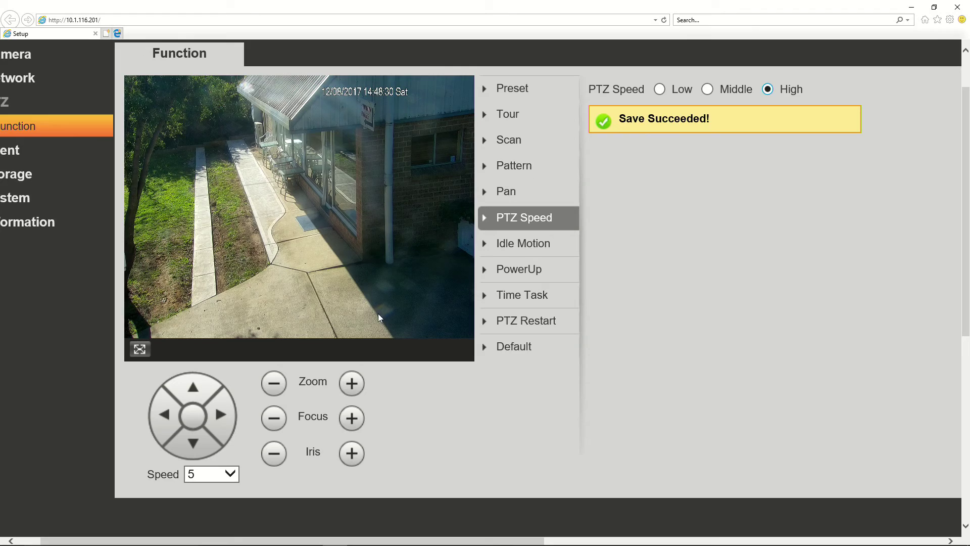
left_click(216, 413)
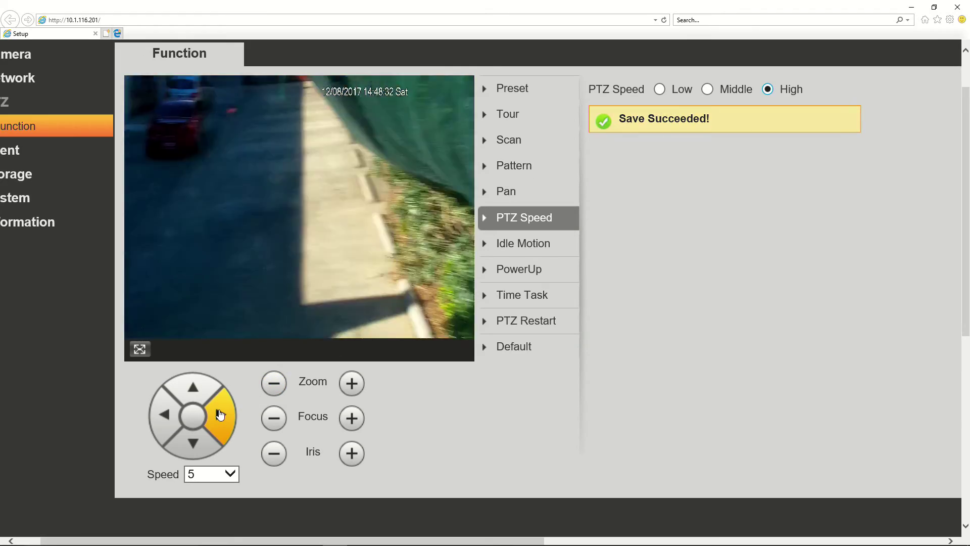
left_click(172, 426)
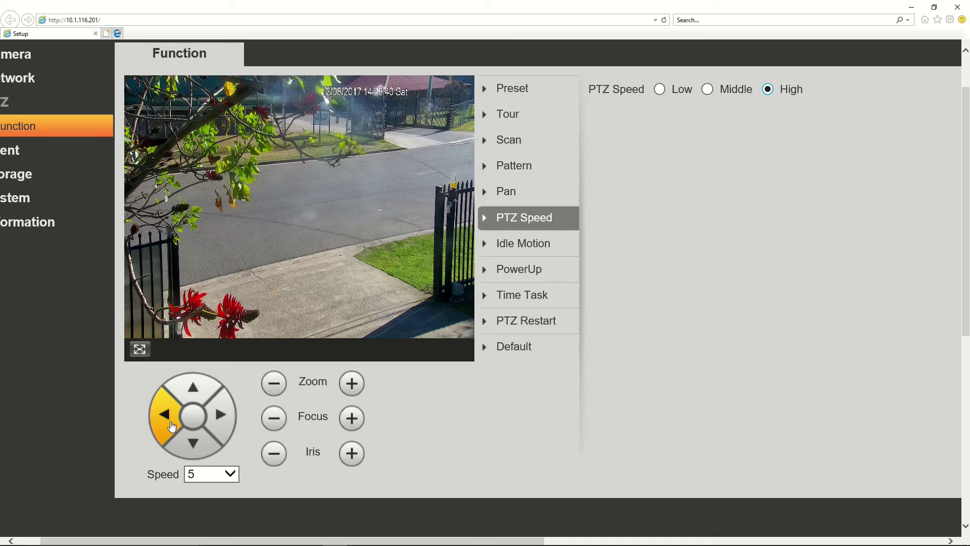
left_click(220, 415)
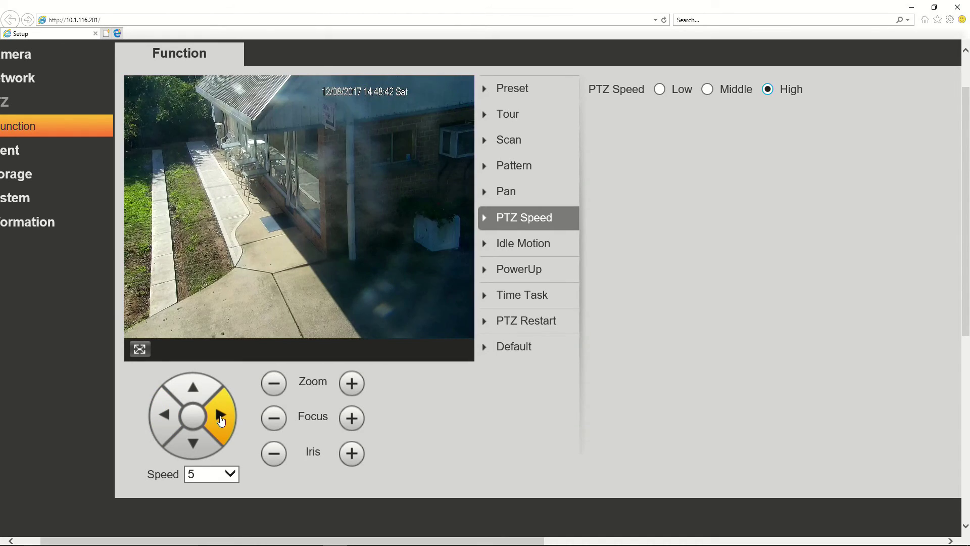
left_click(166, 419)
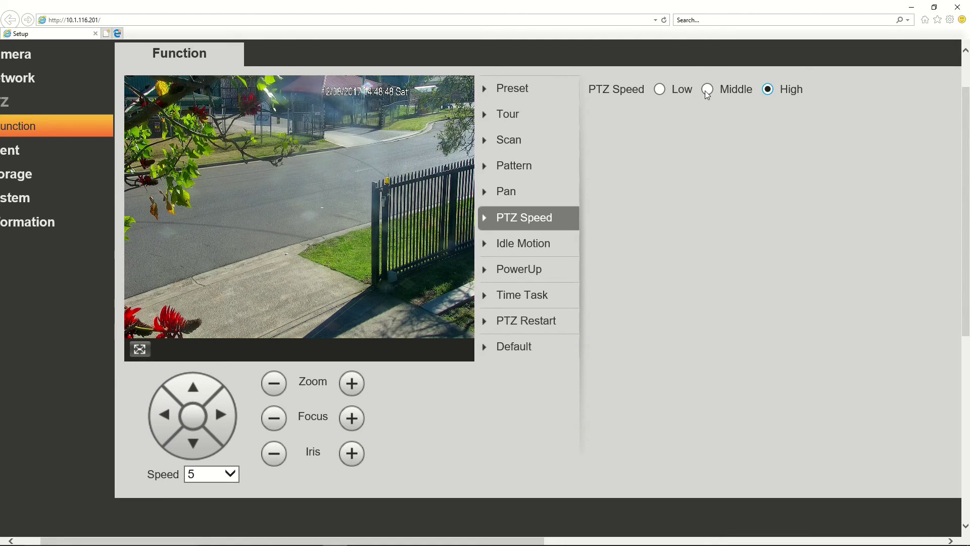
Try PTZ speed Low while panning, return it to Middle, and show the Idle Motion settings
left_click(655, 90)
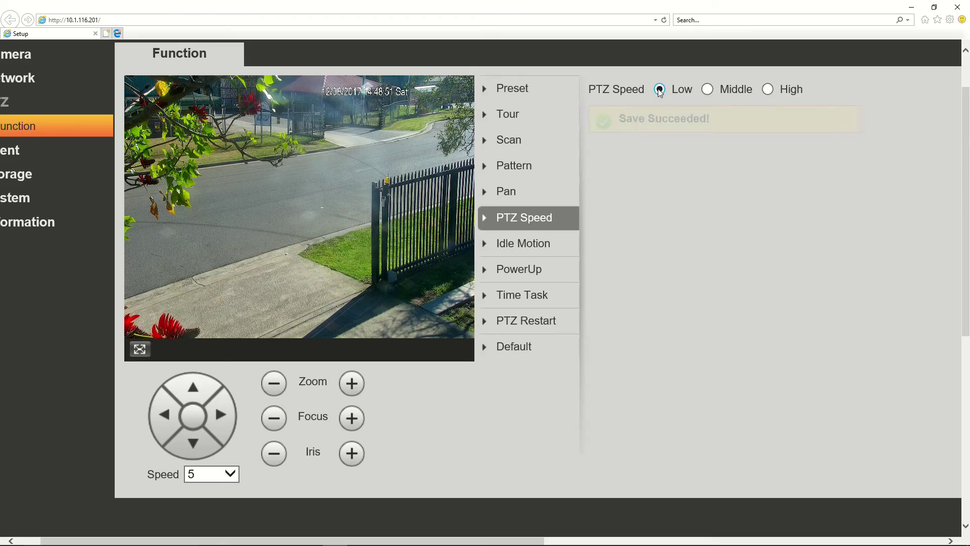
left_click(222, 430)
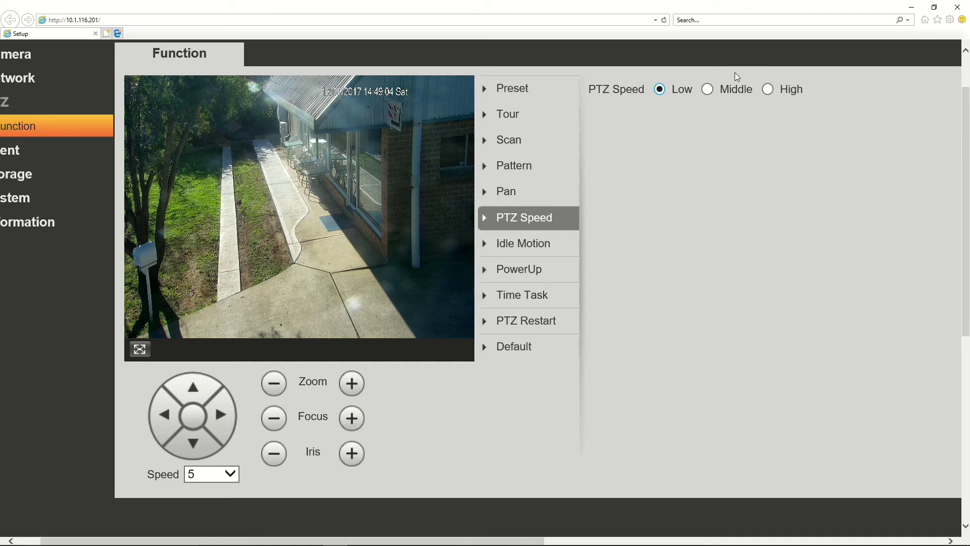
left_click(707, 89)
left_click(513, 249)
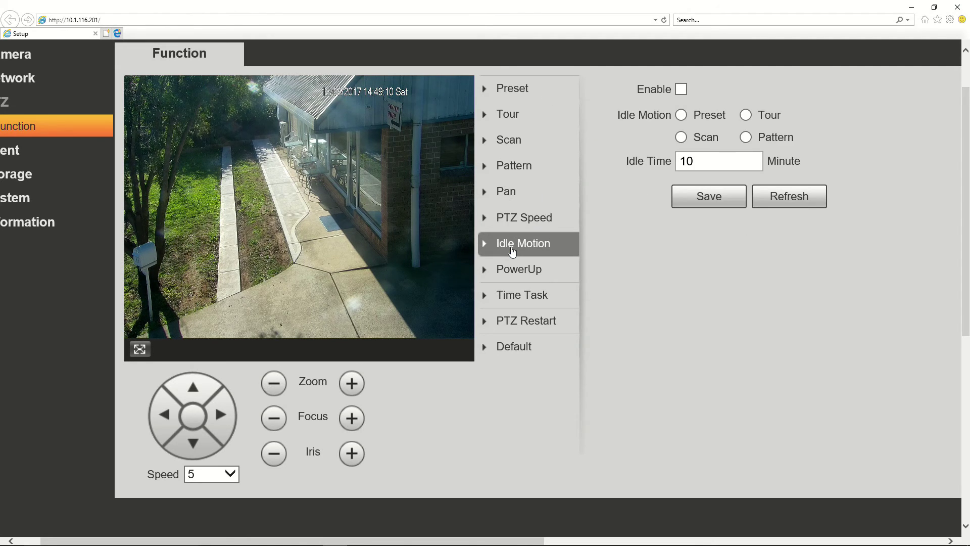
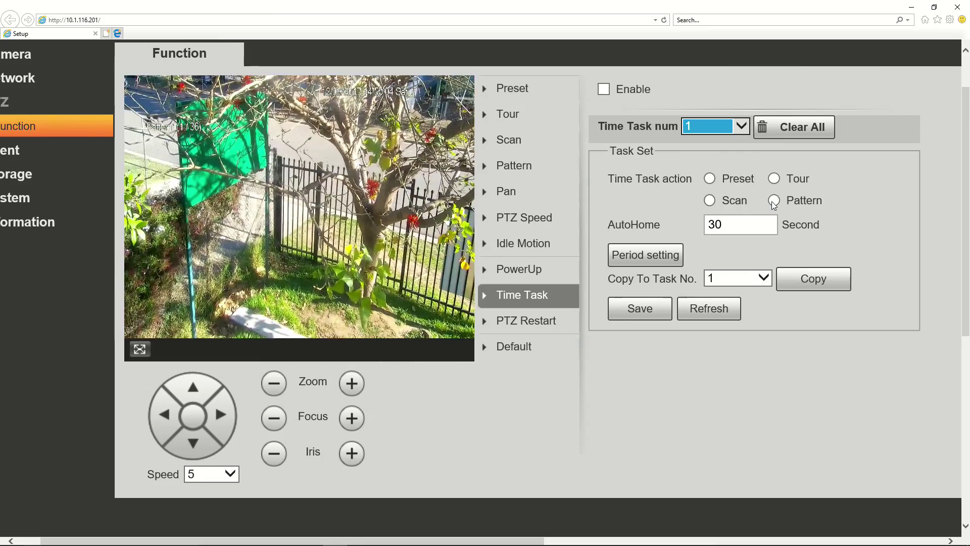
Set time task 1's action to Pattern, with action number 1
left_click(774, 201)
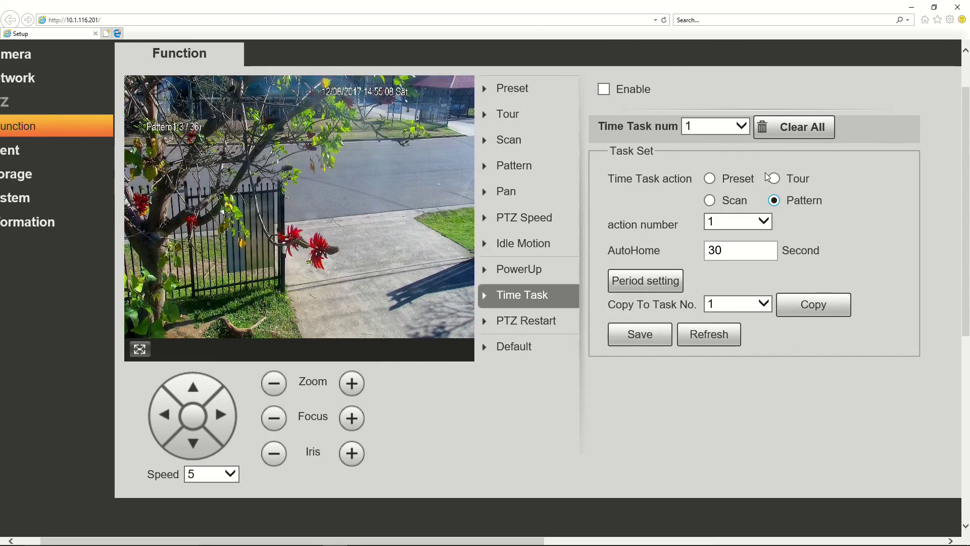
Switch task 1's action to Preset 1 and bring up its period Setup dialog
left_click(711, 178)
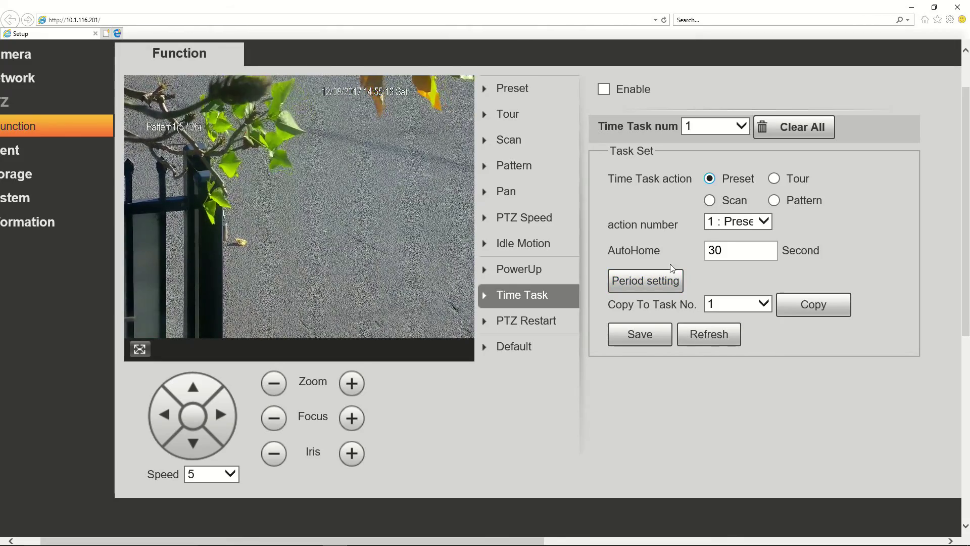
left_click(641, 284)
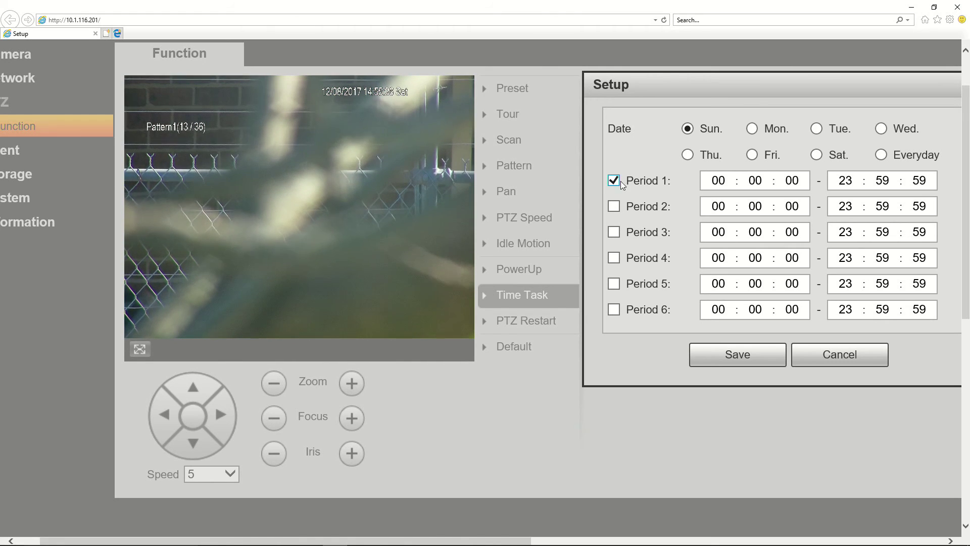
Set Period 1 to Everyday, 00:09:00 to 10:00:00, and save task 1's schedule
left_click(881, 154)
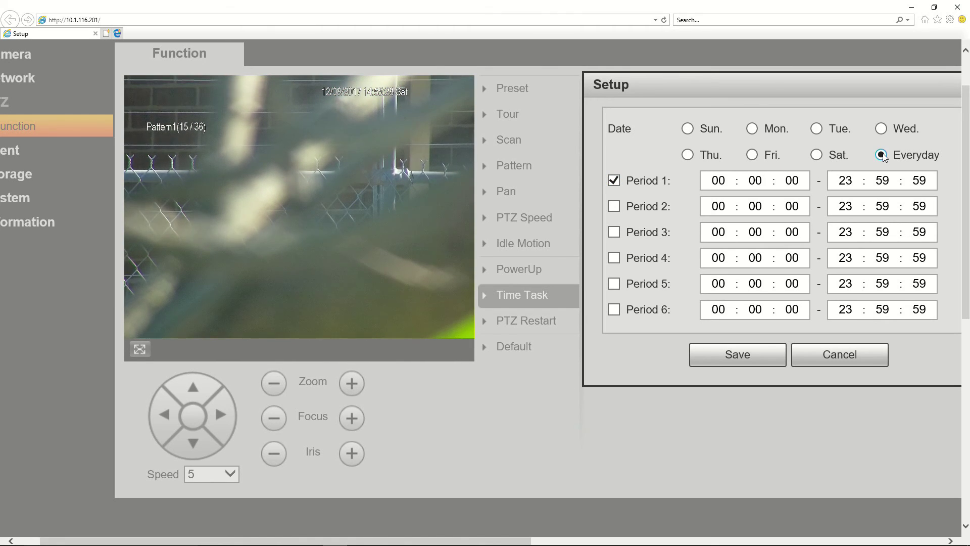
left_click(761, 181)
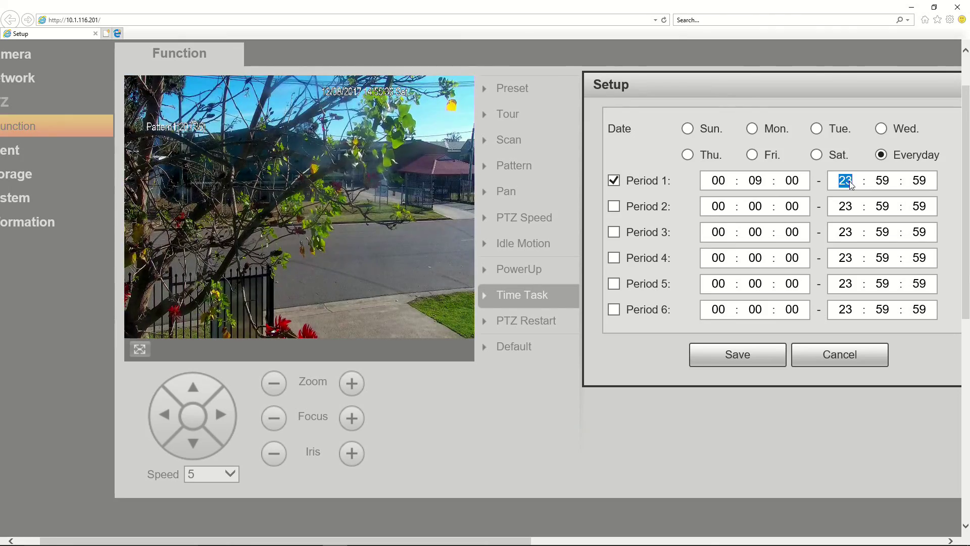
left_click(851, 184)
type("10 : ")
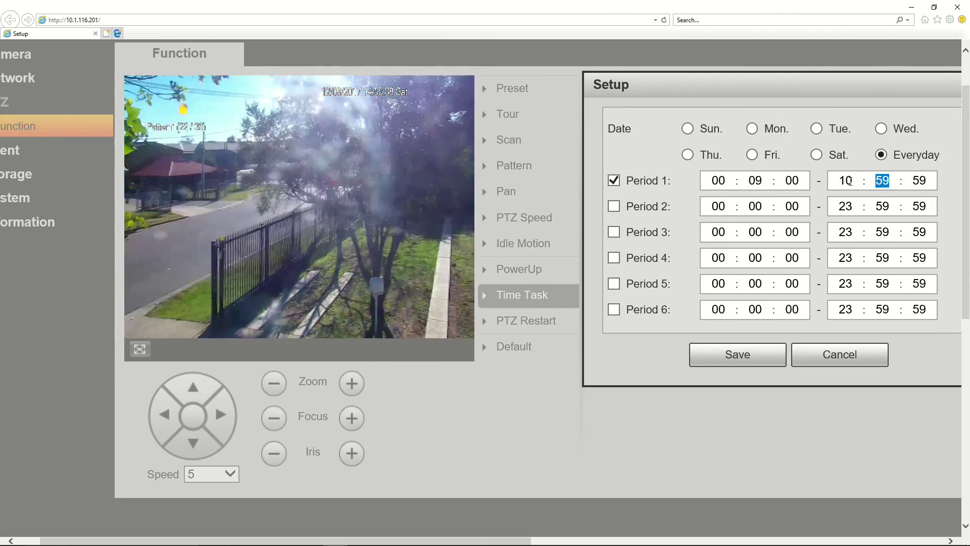
type("00 : ")
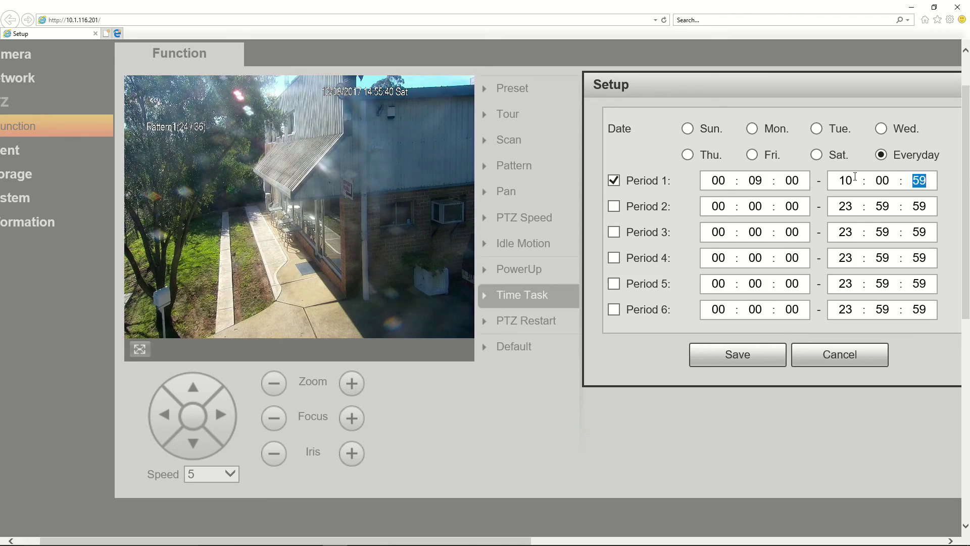
type("00")
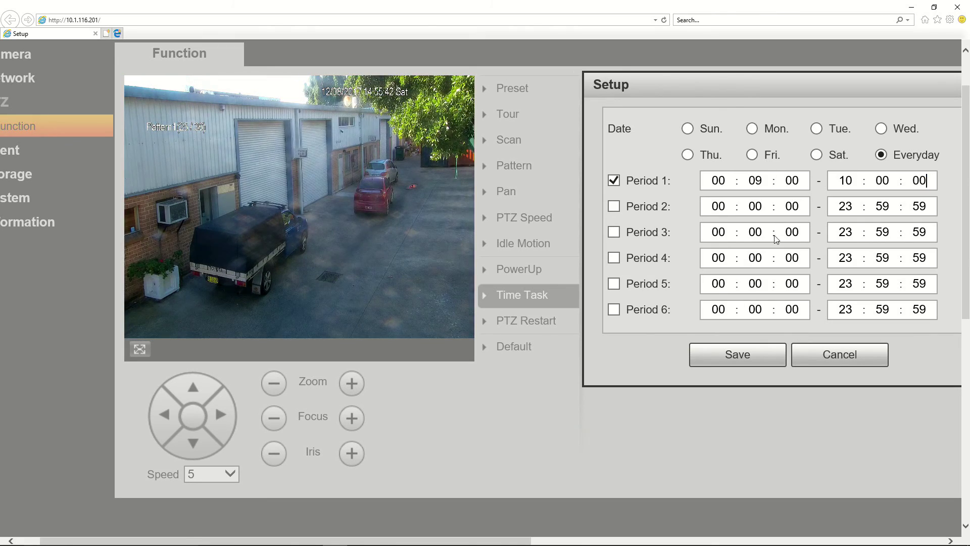
left_click(732, 357)
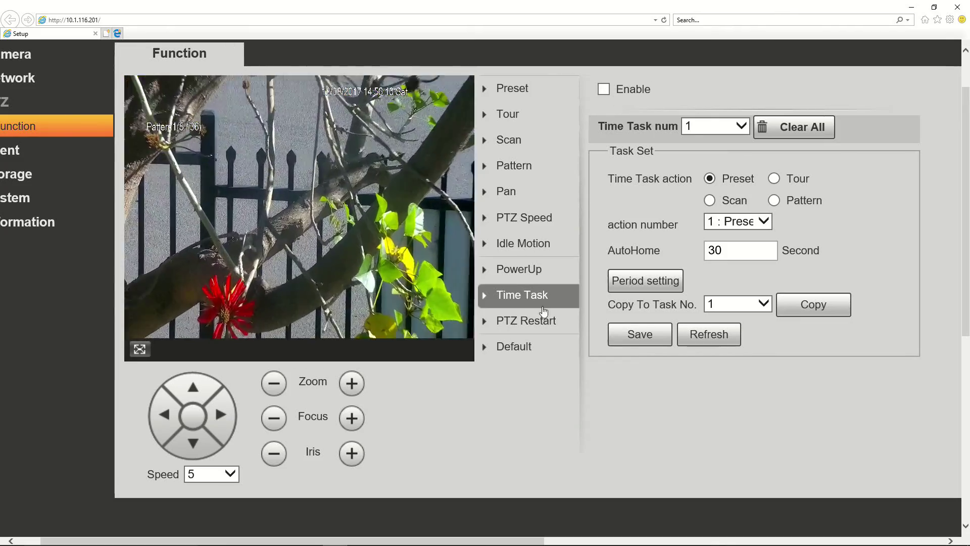
Show the PTZ Restart page under PTZ Function
left_click(529, 327)
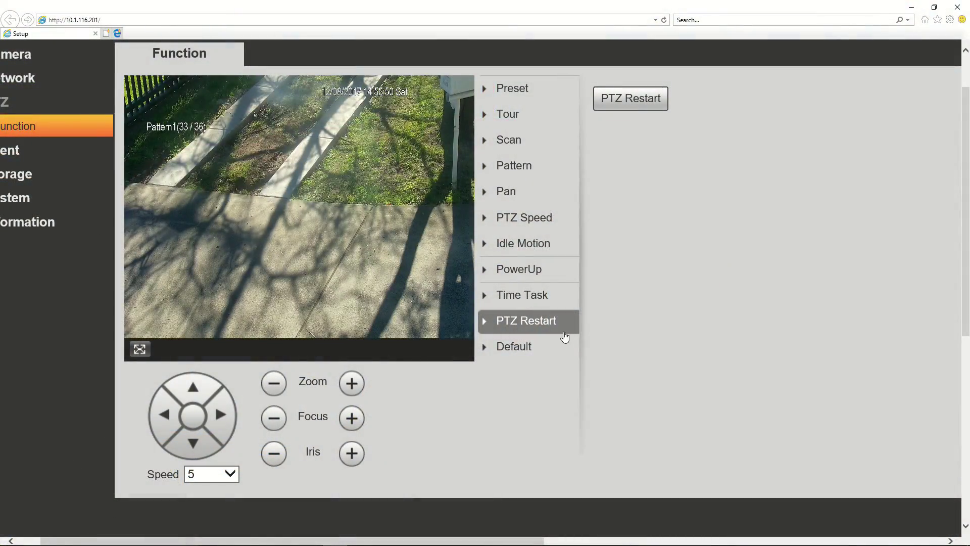
Show the PTZ Function Default page with its Default command
left_click(508, 353)
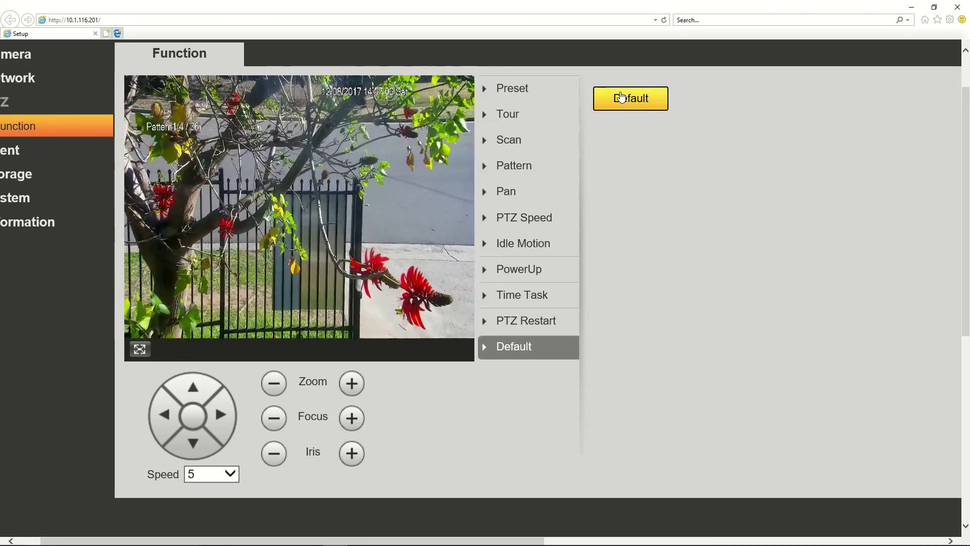
Run Default to restore all PTZ function settings to factory values
left_click(622, 97)
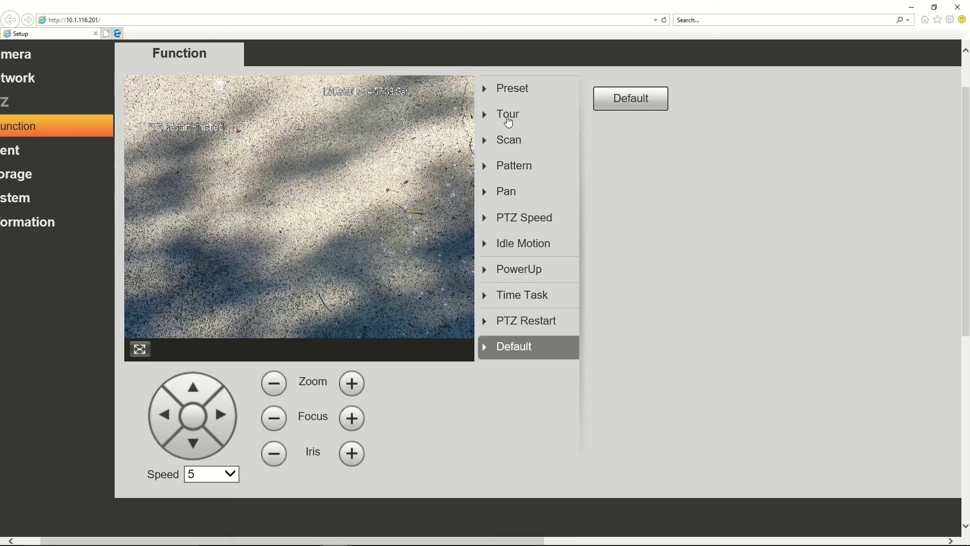
Confirm the Preset and Tour lists are empty, then review Scan, Pattern, Pan, PTZ Speed and Idle Motion
left_click(513, 96)
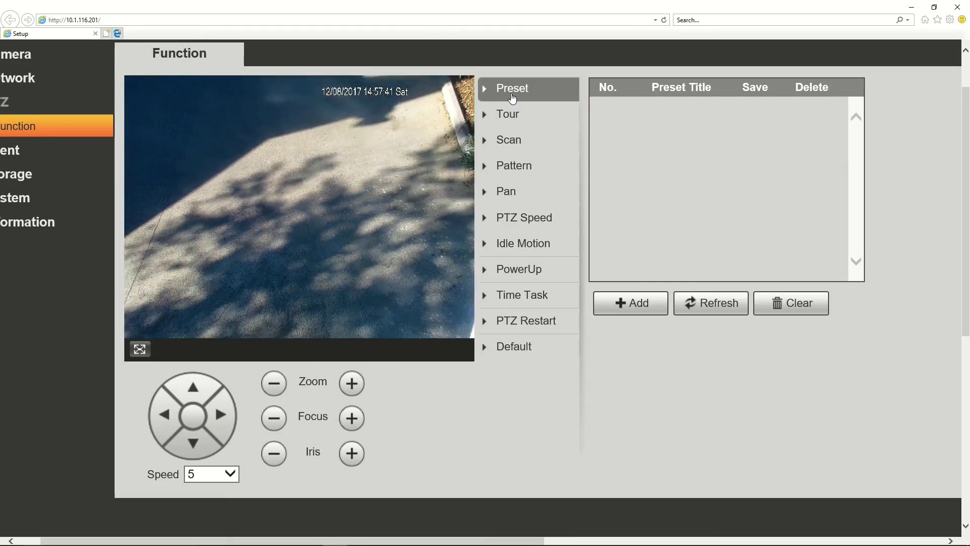
left_click(508, 115)
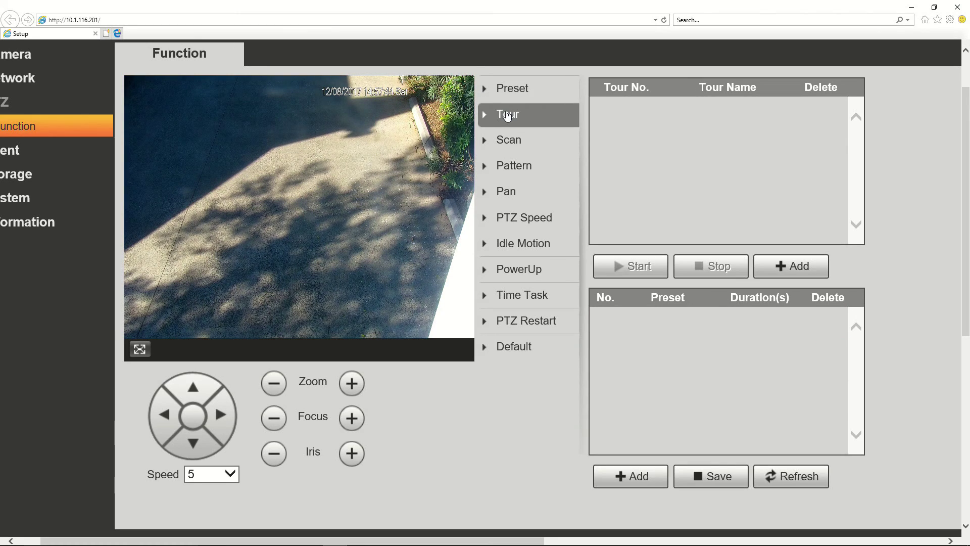
left_click(511, 141)
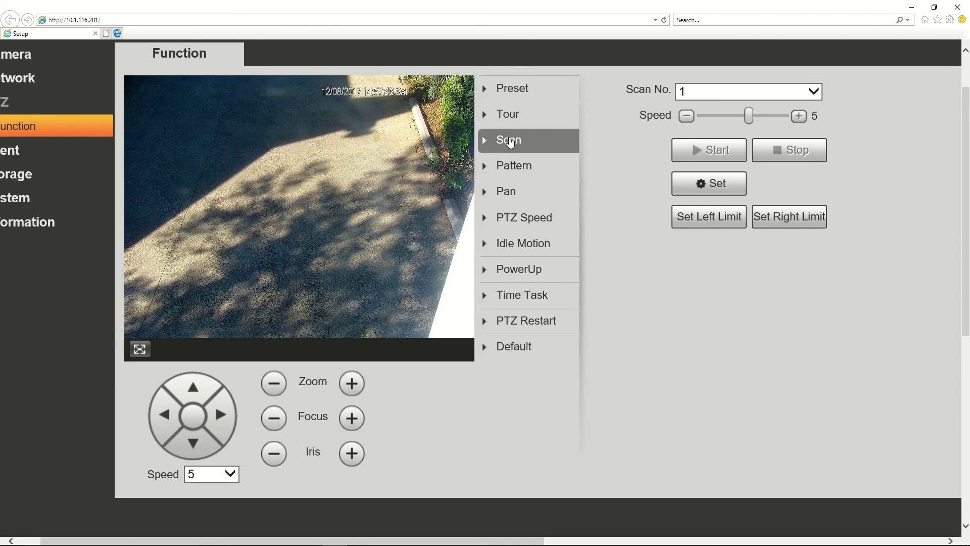
left_click(516, 169)
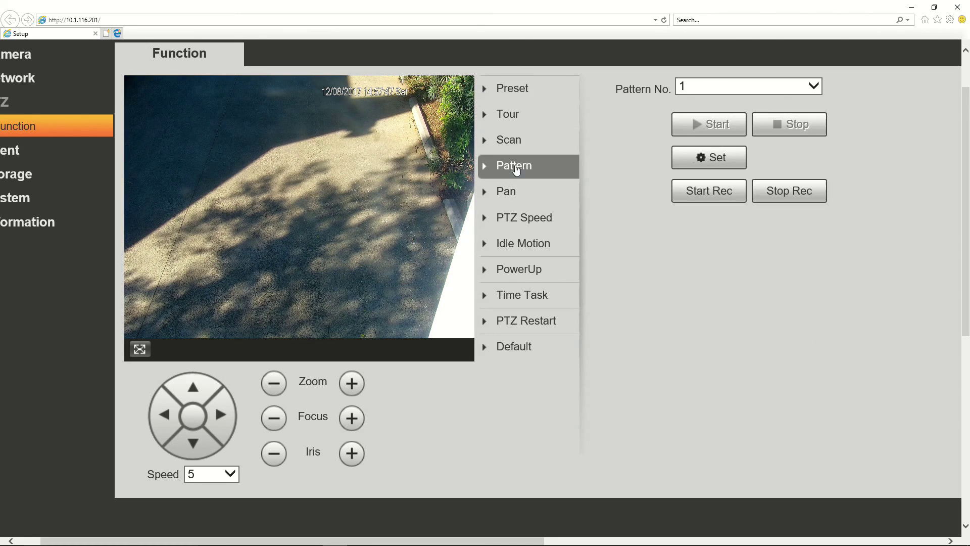
left_click(508, 196)
left_click(512, 221)
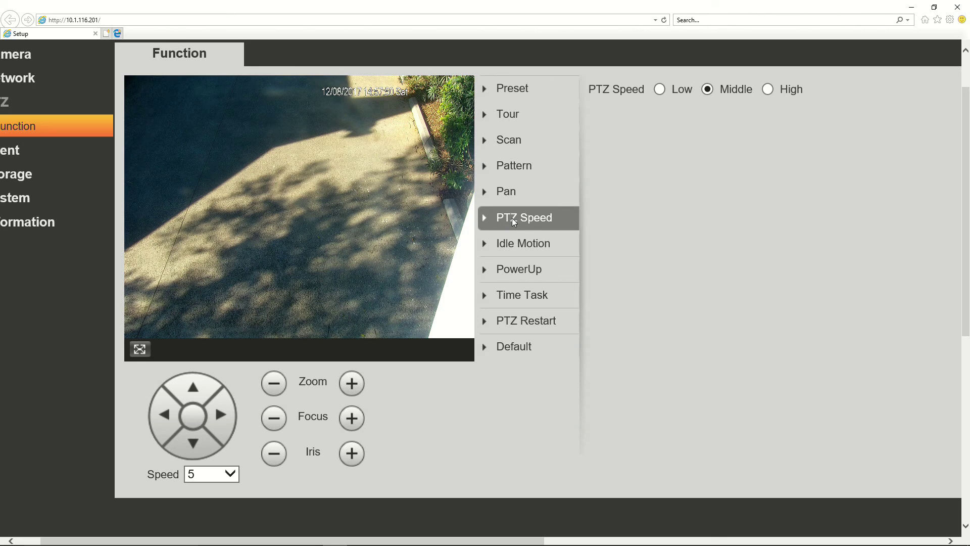
left_click(514, 248)
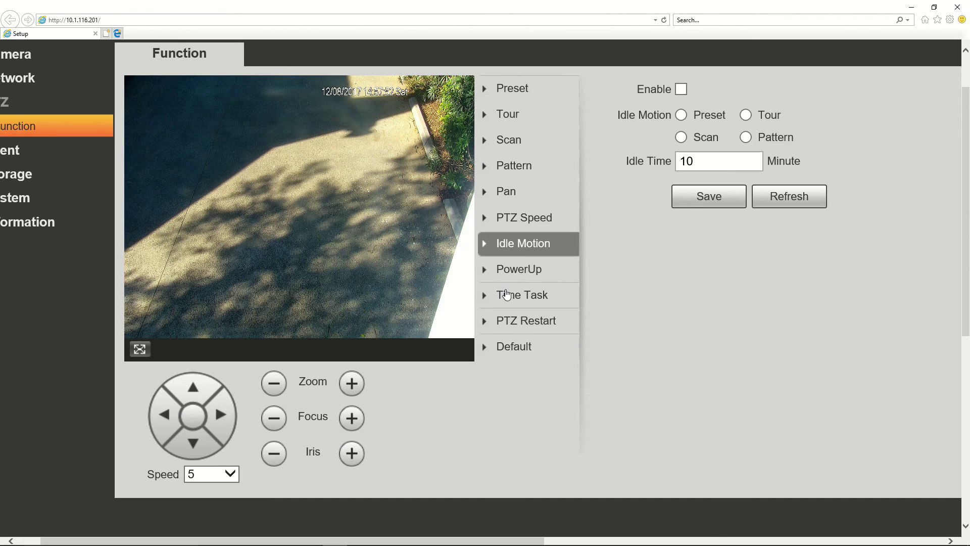
Revisit PTZ Speed, Idle Motion and PowerUp, confirming time task 1 is disabled with no action
left_click(526, 210)
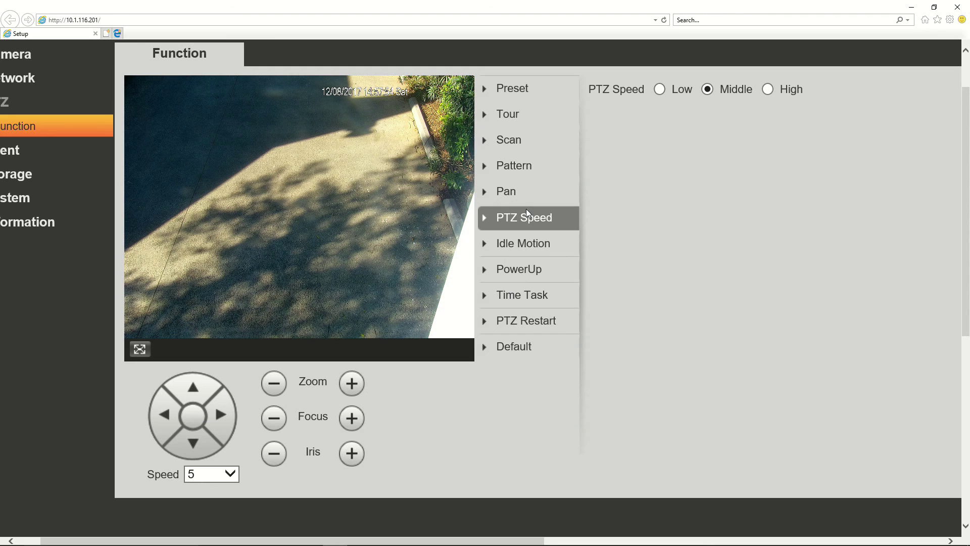
left_click(515, 246)
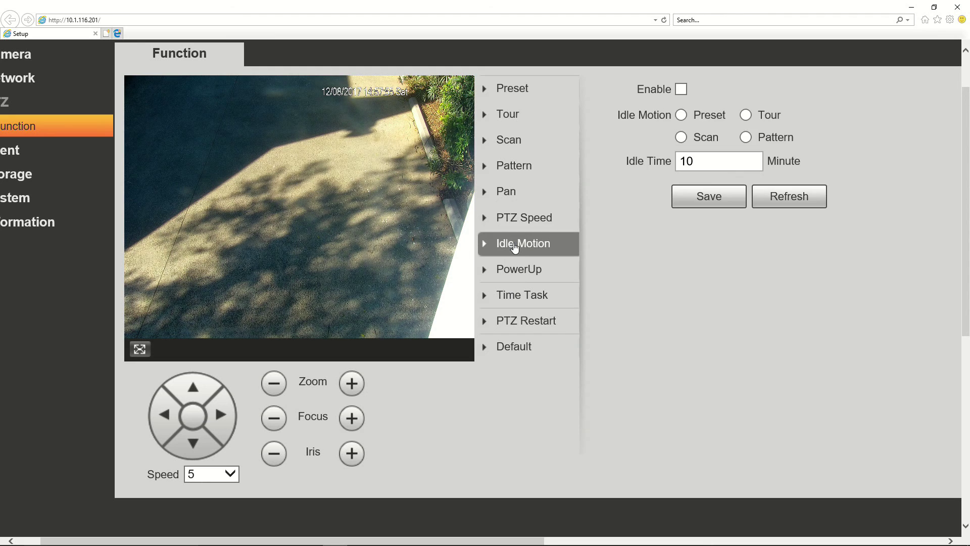
left_click(528, 271)
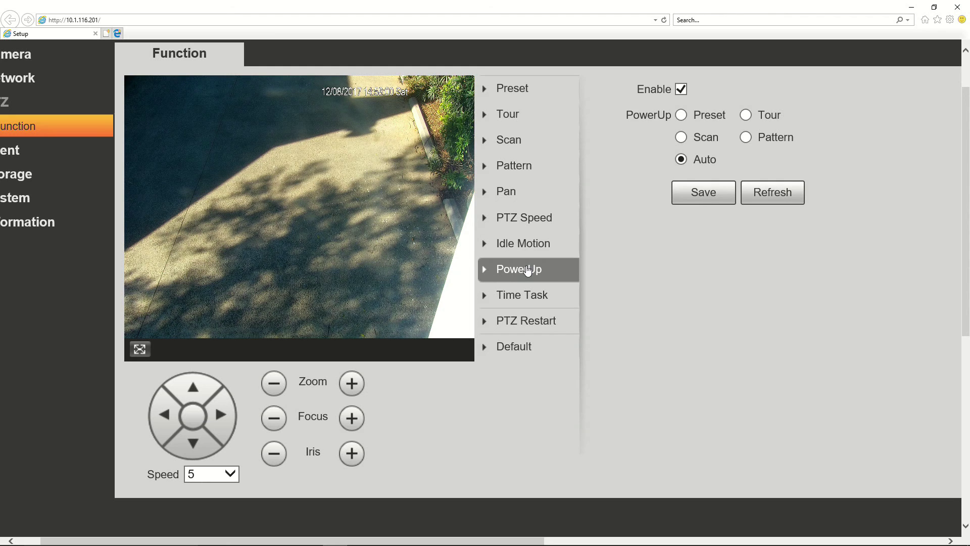
left_click(525, 294)
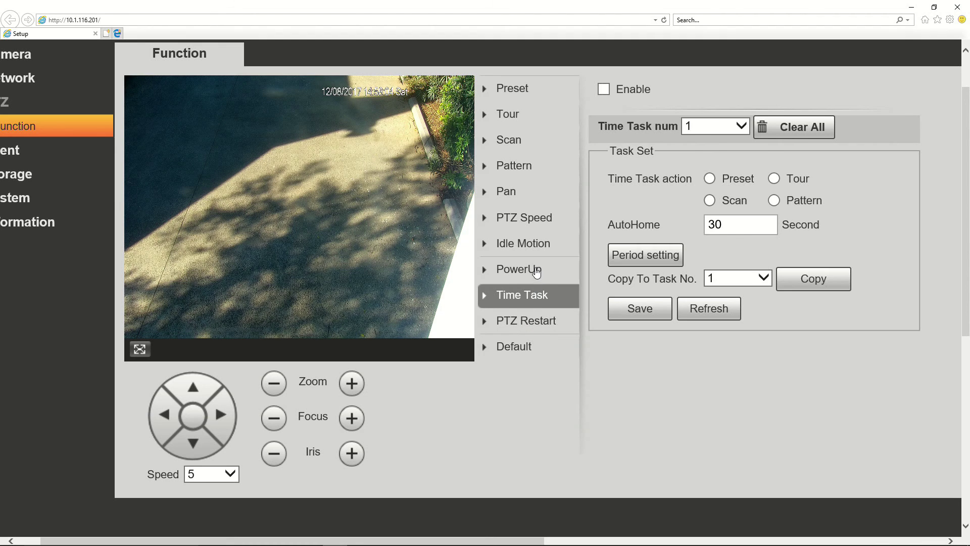
left_click(536, 273)
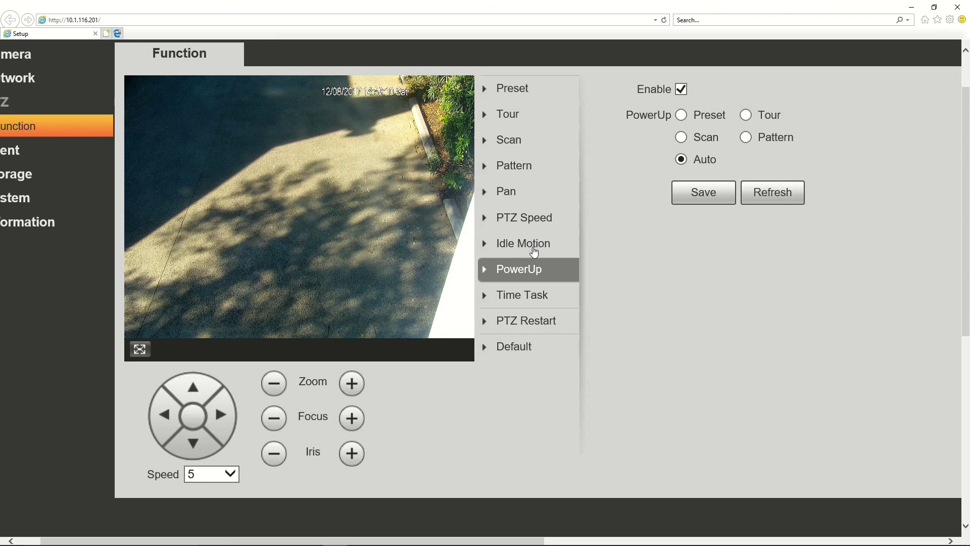
left_click(522, 298)
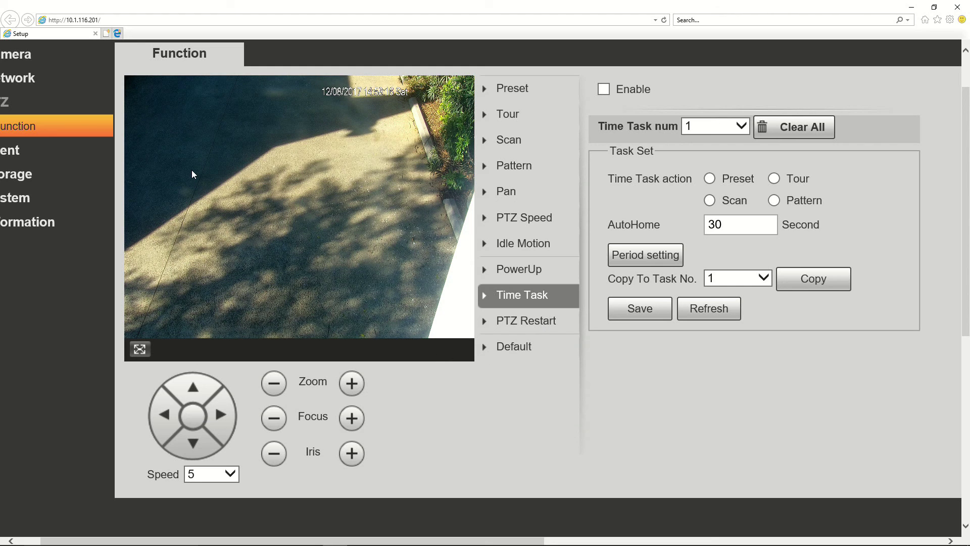
scroll(177, 177, "left", 2)
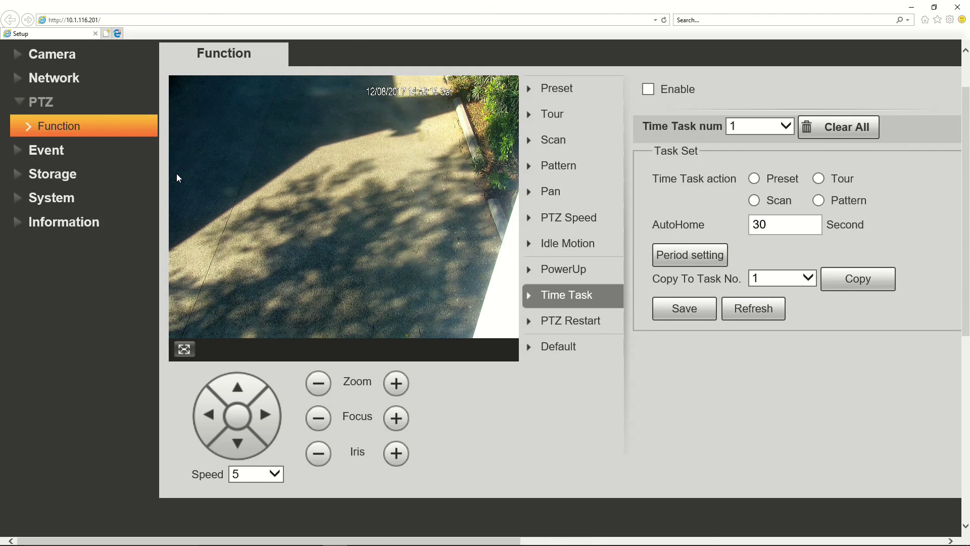